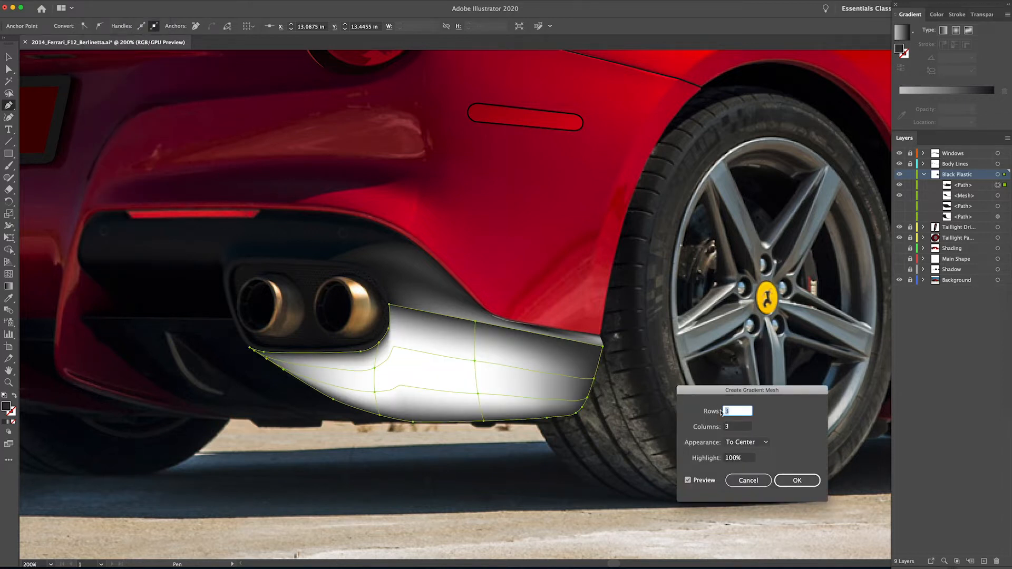
key(Up)
key(Tab)
key(Up)
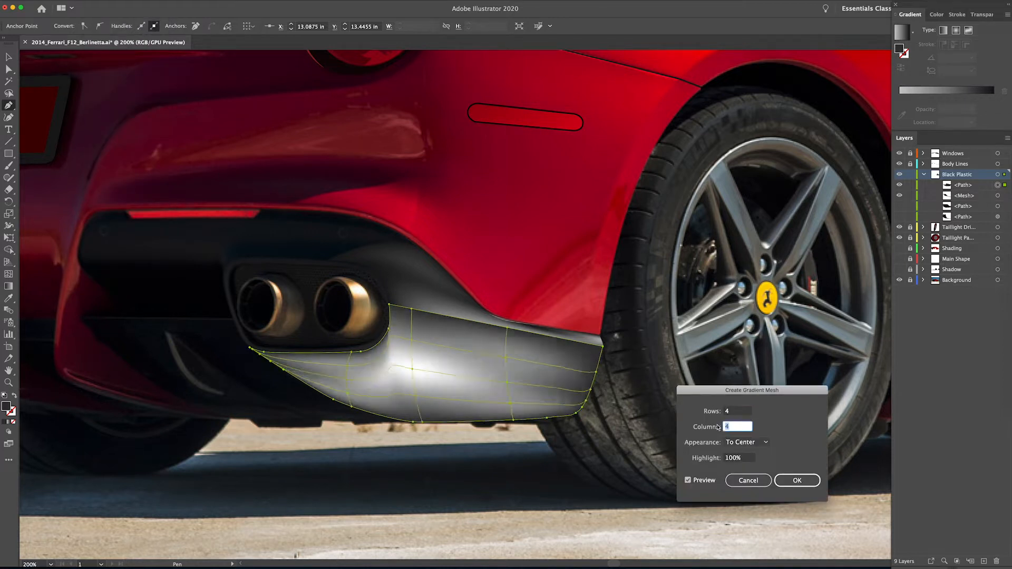
key(Up)
key(Up)
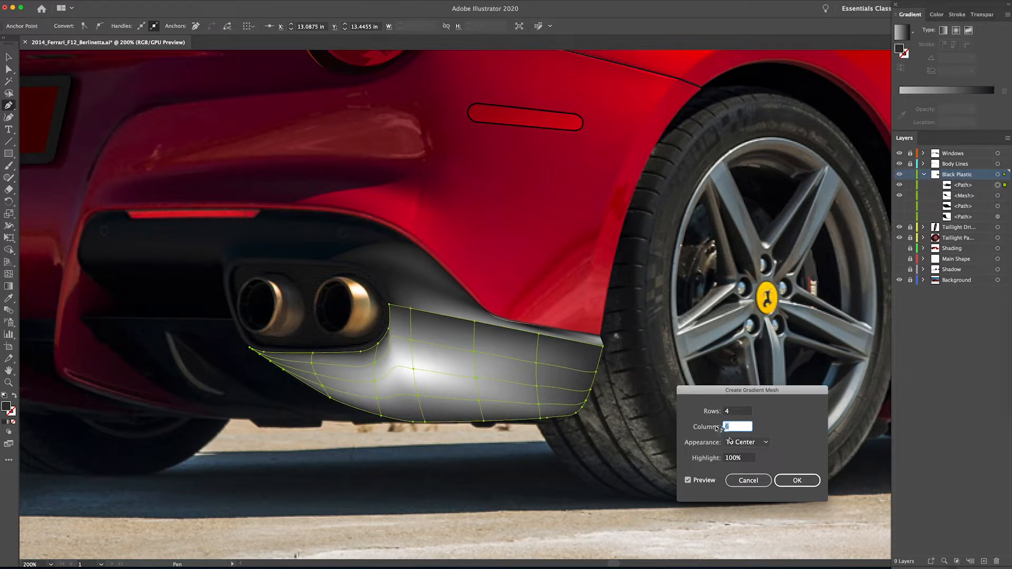
click(749, 480)
Step: Move the lower bumper panel down below the car and apply a linear gradient from its upper edge to its lower edge
key(v)
drag(452, 368, 451, 454)
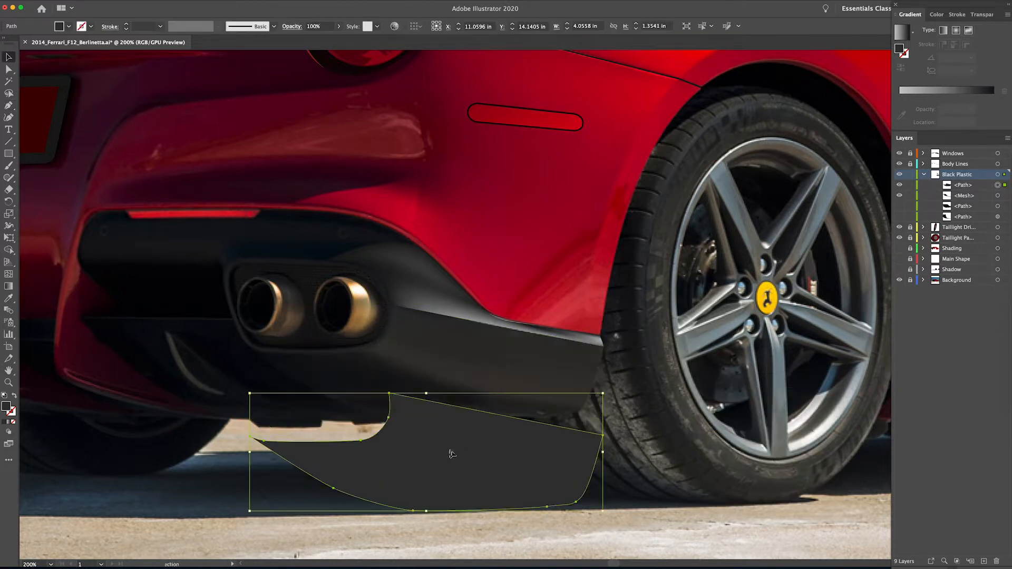
click(8, 422)
key(g)
mouse_move(437, 400)
mouse_down()
mouse_move(441, 485)
mouse_move(406, 512)
mouse_up()
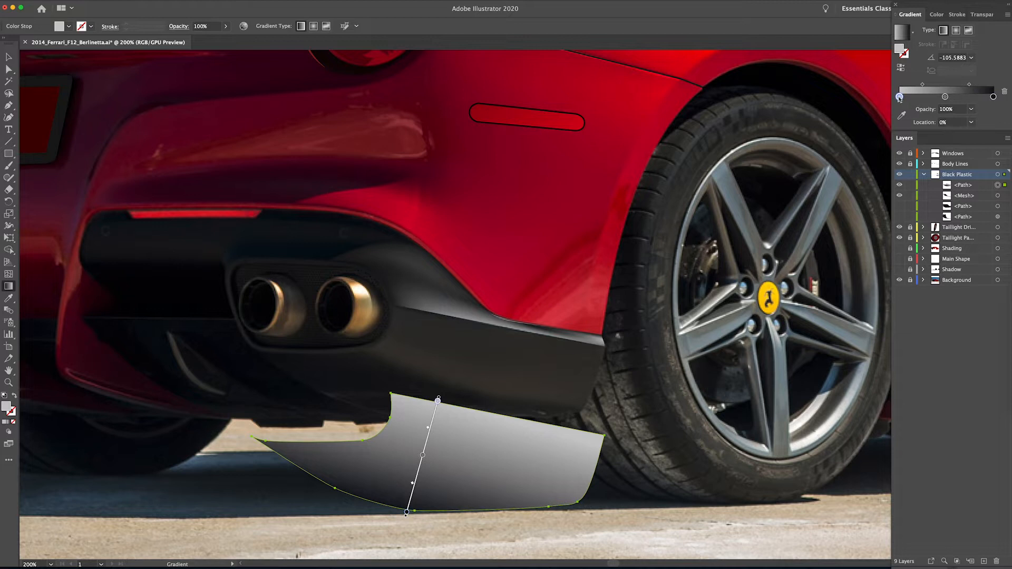
Step: Recolour the panel's three gradient stops with progressively darker neutral greys, from medium-dark grey to near-black
double_click(899, 97)
double_click(884, 133)
drag(586, 173, 587, 200)
click(824, 112)
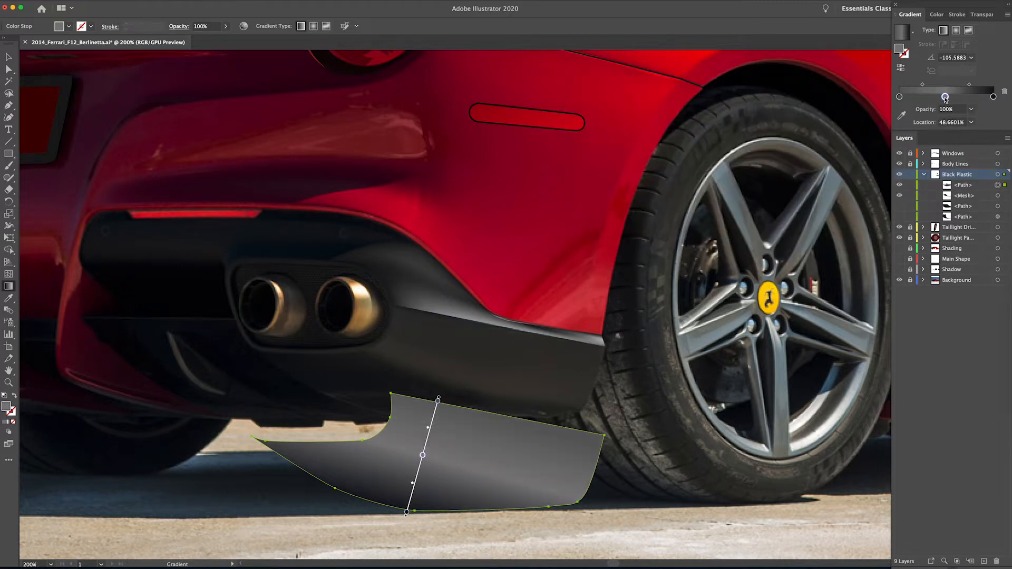
double_click(899, 49)
click(586, 199)
click(825, 111)
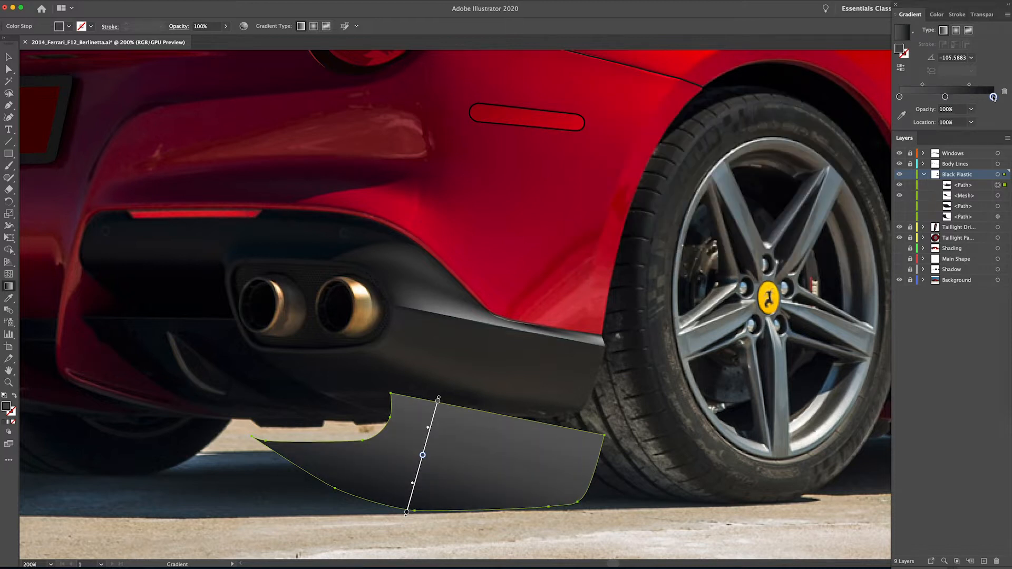
double_click(899, 50)
click(624, 224)
click(824, 111)
Step: Redraw the panel's gradient slightly slanted and shift its stops, with the first at about 39% and the middle at about 67%
drag(498, 408, 473, 498)
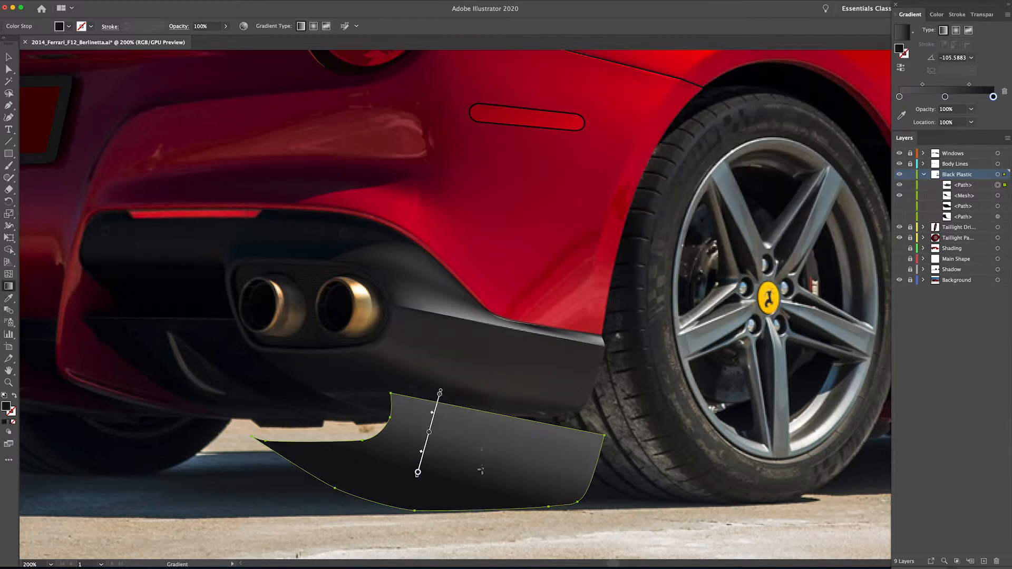
key(a)
key(g)
click(426, 443)
drag(426, 450, 419, 475)
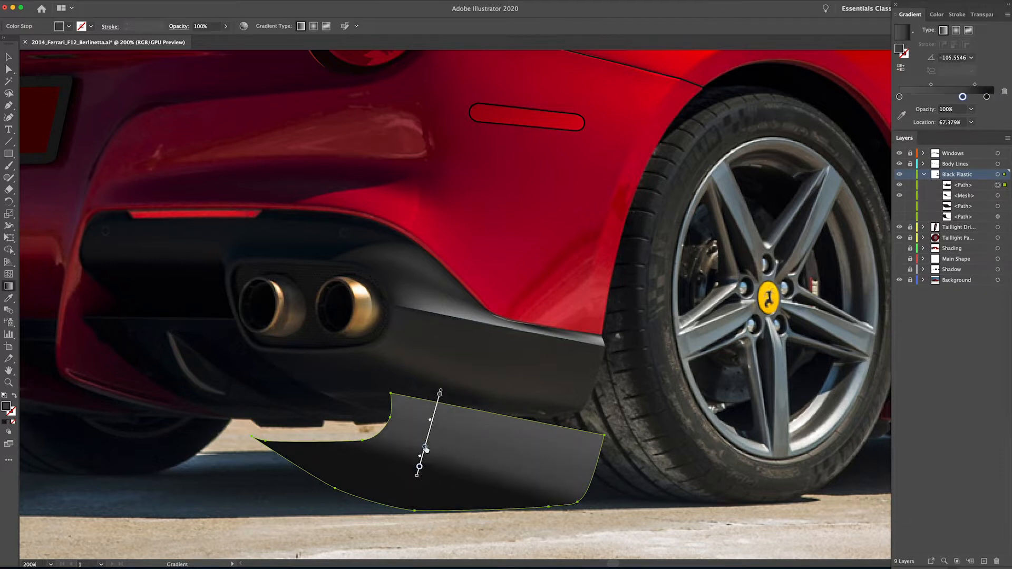
drag(441, 392, 431, 424)
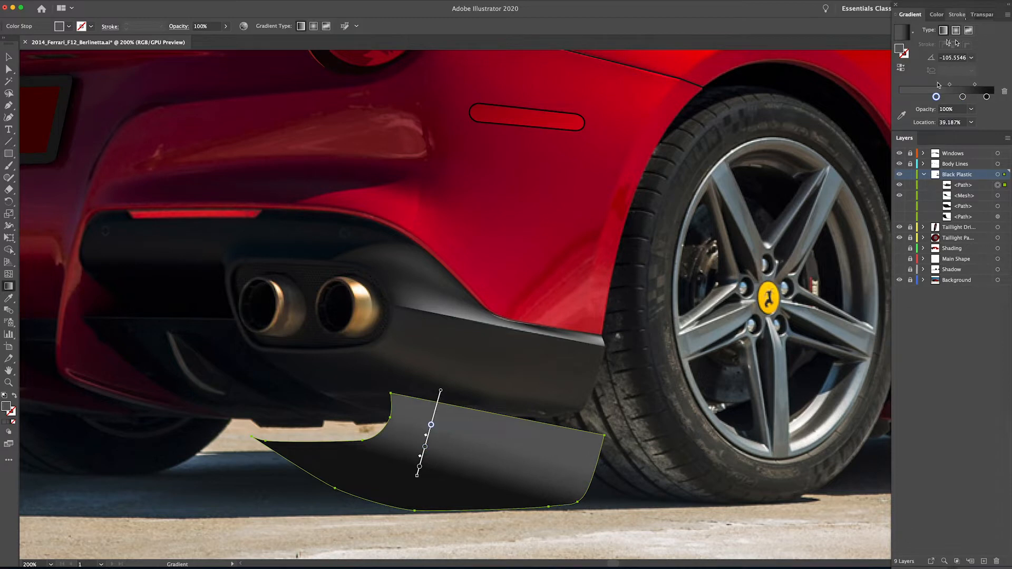
double_click(900, 50)
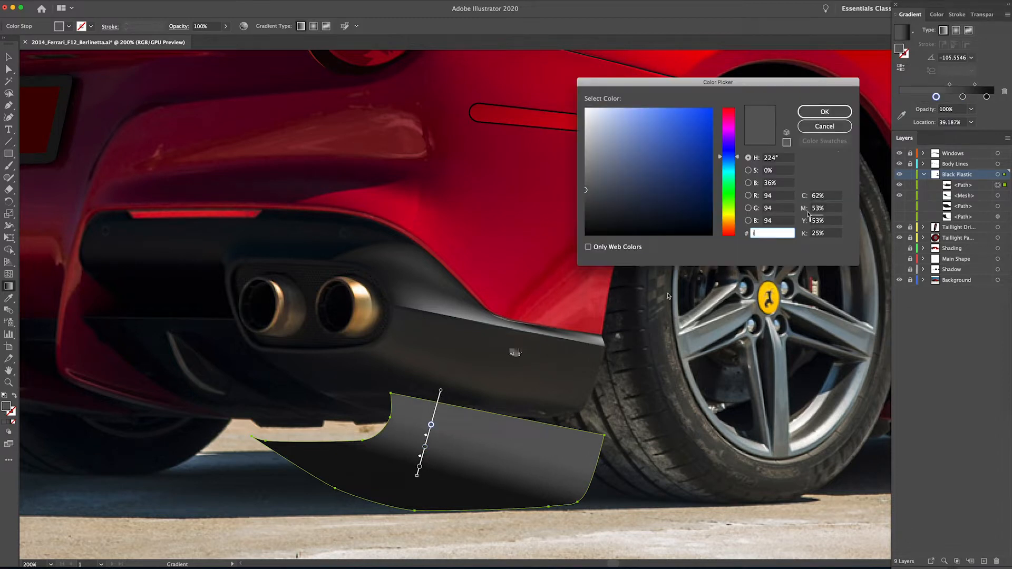
click(830, 127)
key(i)
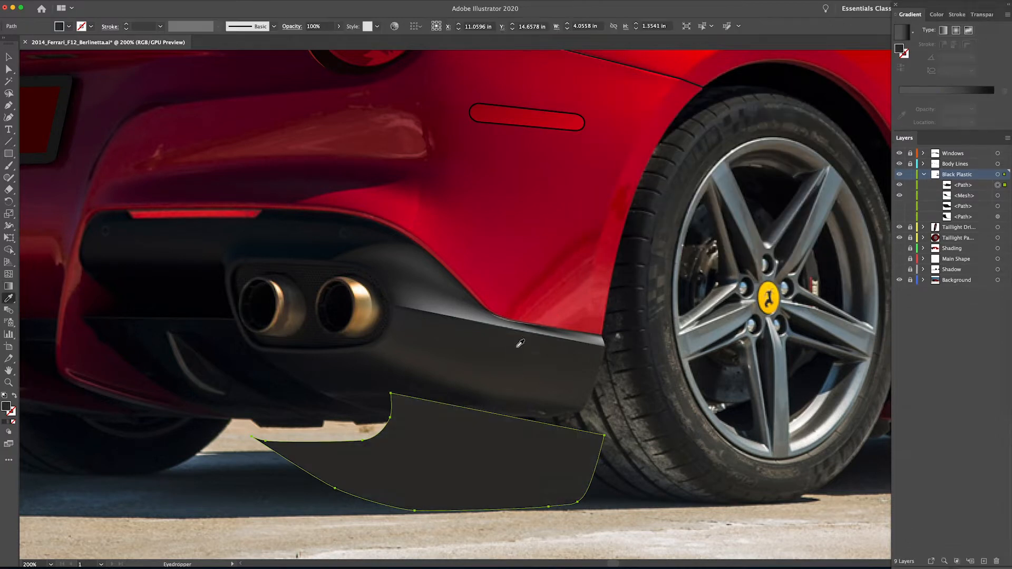
Step: Set the panel's first gradient stop to a dark grey with a slight yellowish tint
double_click(900, 51)
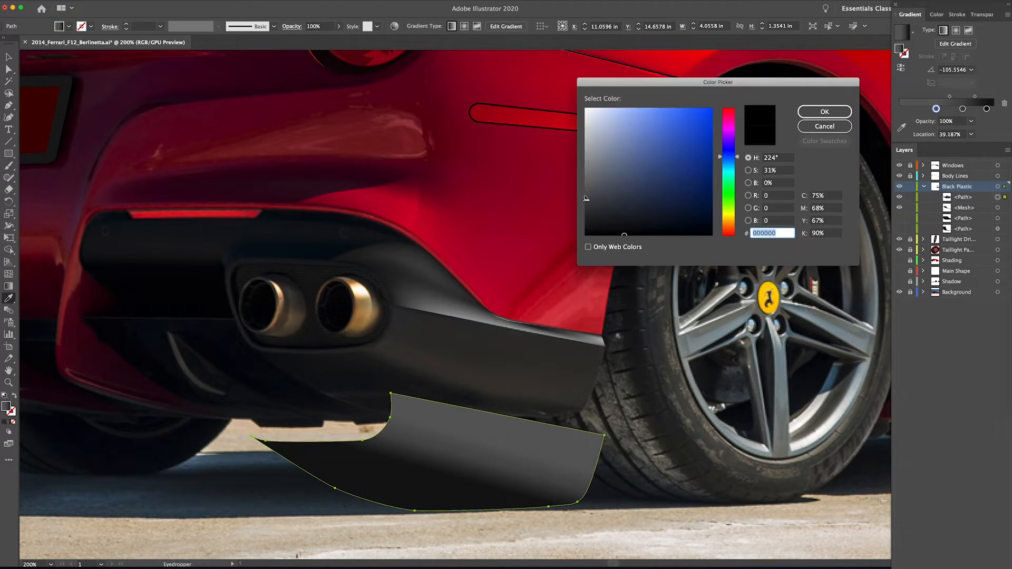
click(585, 199)
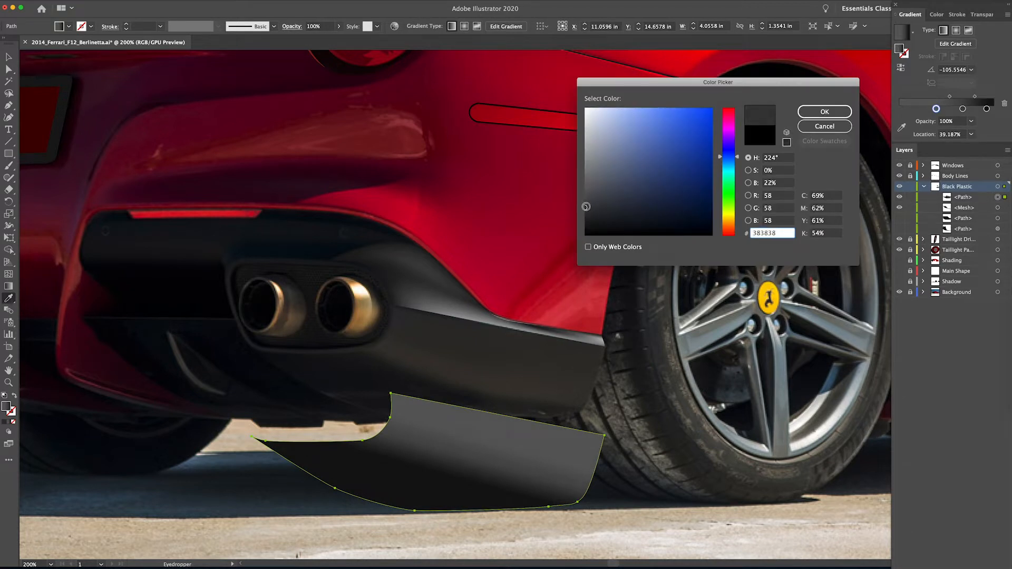
drag(729, 128, 729, 108)
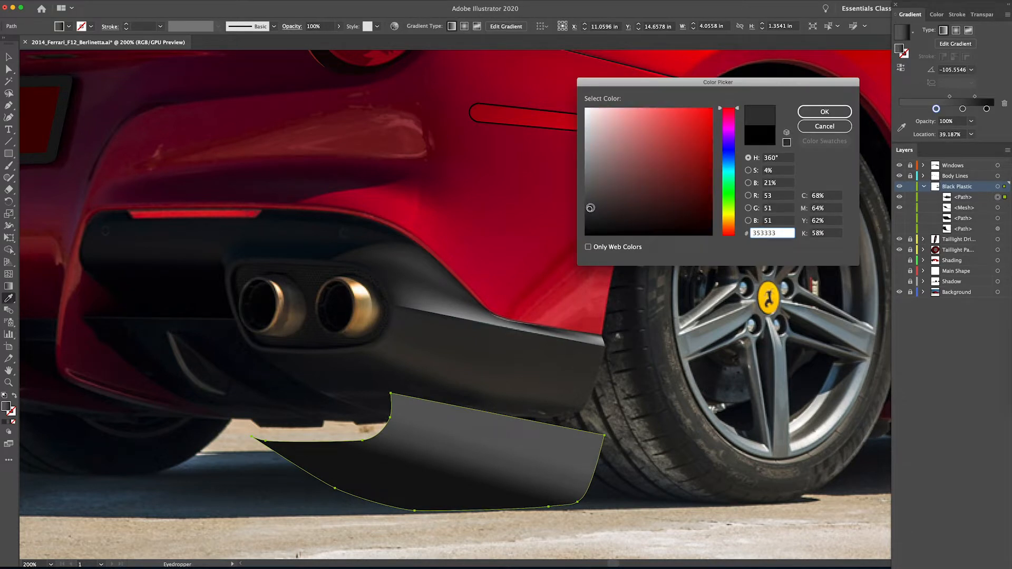
drag(729, 216, 729, 222)
click(825, 112)
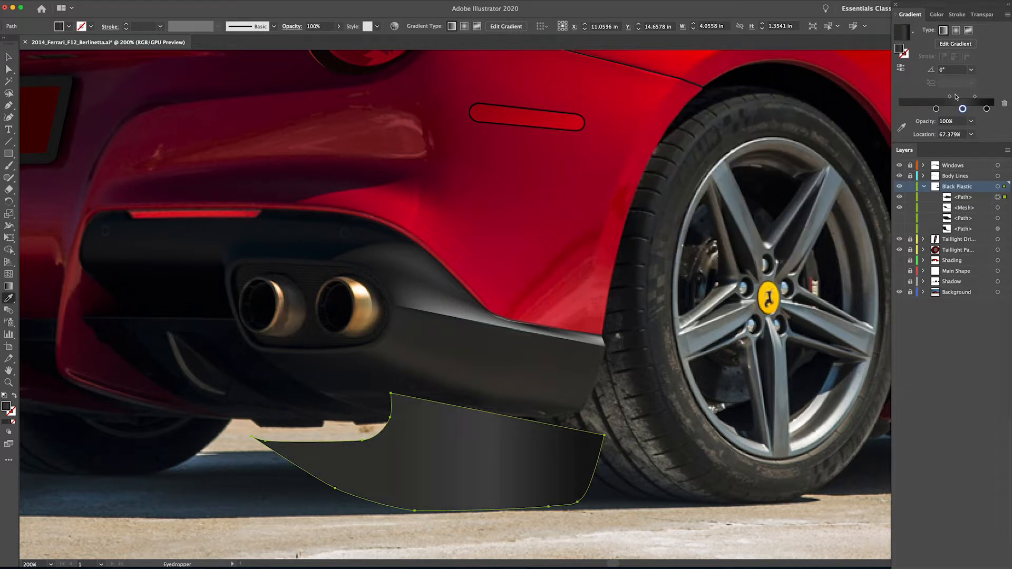
Step: Set the panel's middle gradient stop to a dark olive grey of about 3D3C35
double_click(899, 48)
drag(732, 210, 731, 218)
click(601, 210)
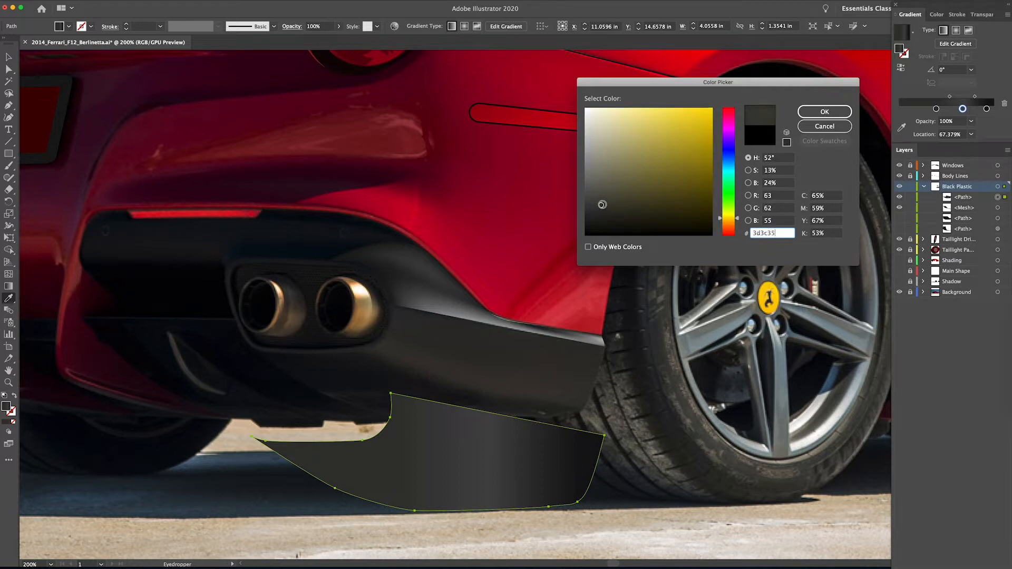
click(837, 113)
Step: Redraw the gradient diagonally over the panel's upper part and toggle the panel's visibility to compare it with the photo
key(g)
mouse_move(497, 386)
mouse_down()
mouse_move(469, 500)
mouse_move(490, 421)
mouse_move(519, 414)
mouse_up()
key(v)
click(901, 197)
click(901, 197)
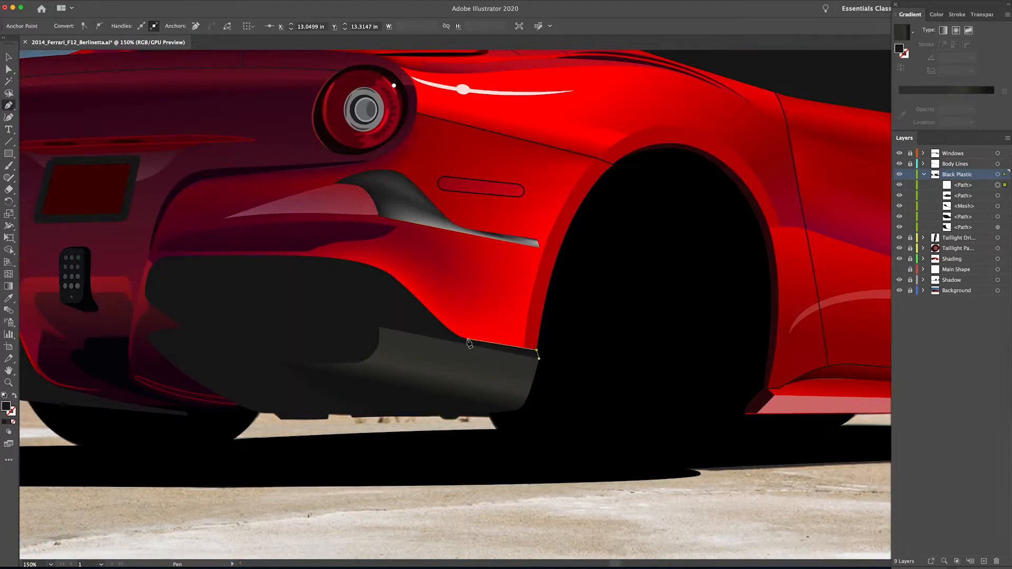
Step: Trace a filled panel from the wheel arch along the red body edge and around the exhausts, hiding the large bumper path
click(394, 274)
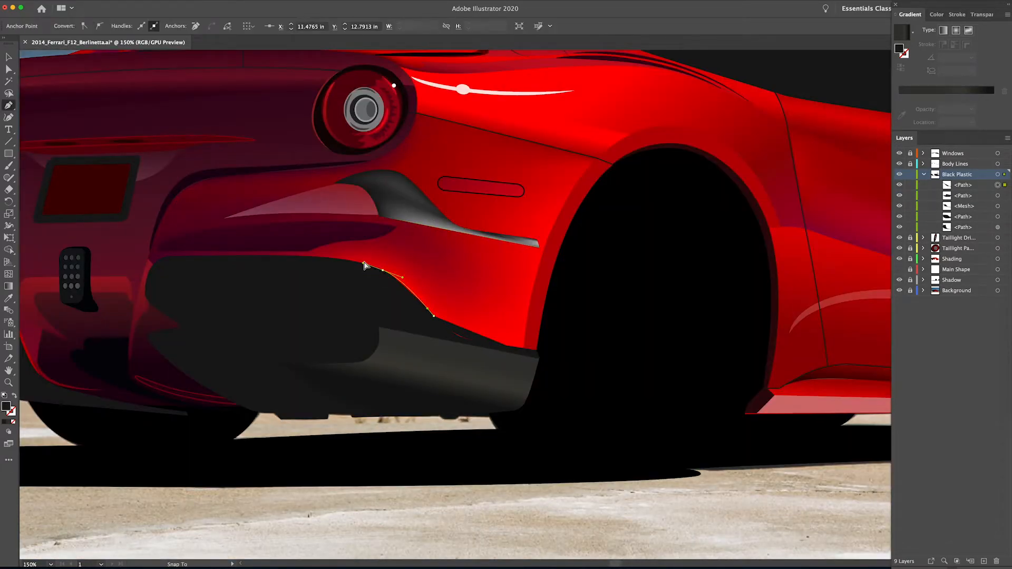
drag(365, 265, 364, 261)
click(900, 216)
drag(294, 292, 277, 319)
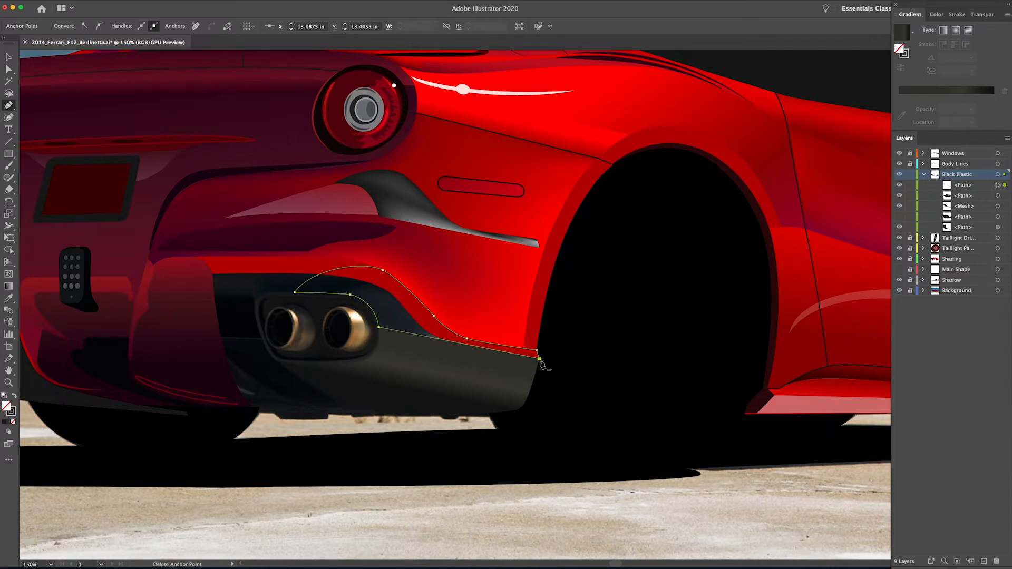
key(shift+x)
Step: Apply the gradient upward across the new panel, shift it over the shape and reposition its stops, one at about 7%
key(g)
mouse_move(490, 372)
mouse_down()
mouse_move(430, 266)
mouse_move(487, 245)
mouse_move(517, 266)
mouse_move(495, 264)
mouse_move(508, 261)
mouse_up()
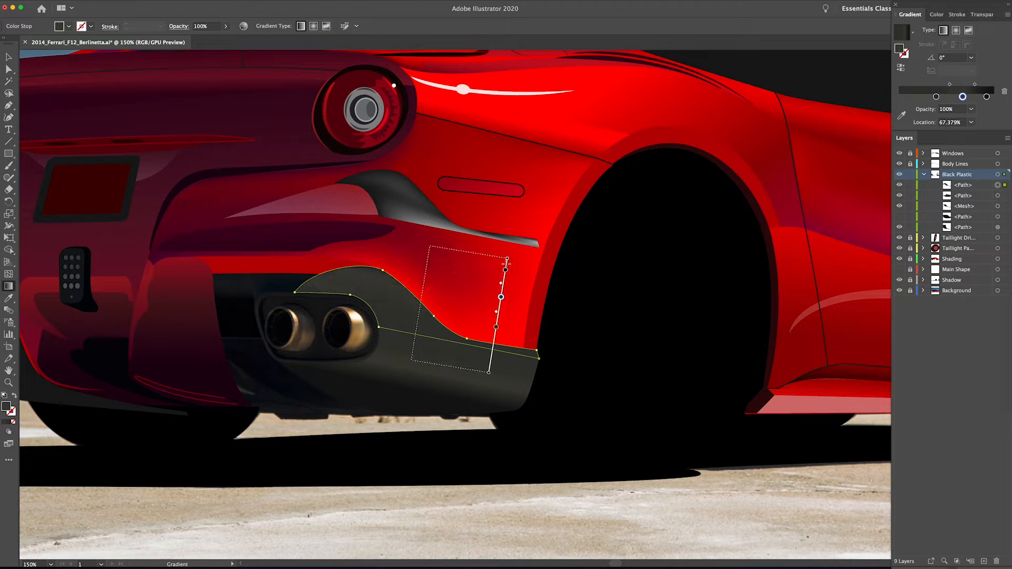
mouse_move(497, 324)
mouse_down()
mouse_move(420, 324)
mouse_move(414, 359)
mouse_up()
drag(423, 290, 420, 310)
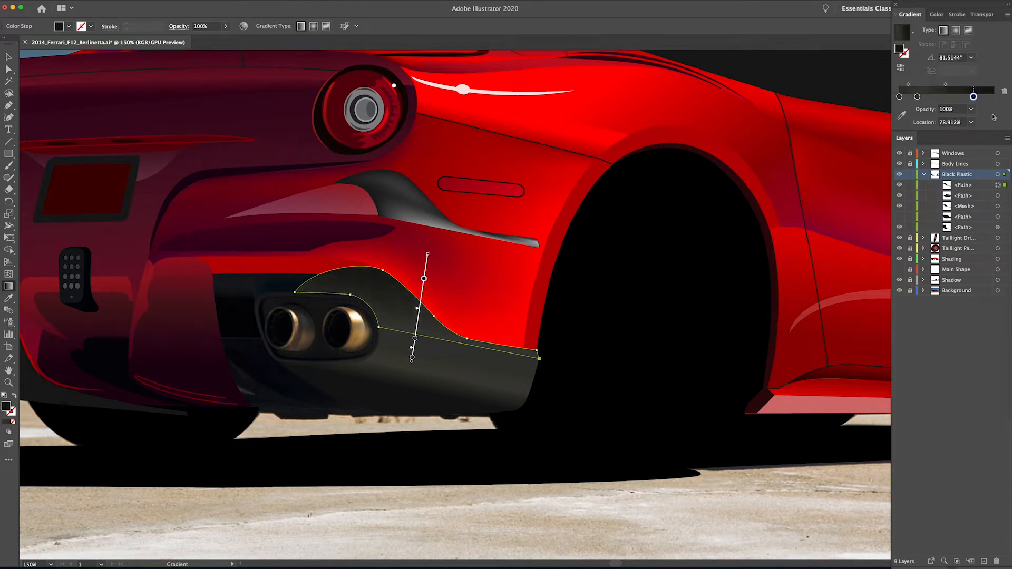
drag(987, 97, 906, 97)
Step: Adjust the colour of the stop at about 7% and redraw the new panel's gradient upward at about 95.6°
double_click(901, 49)
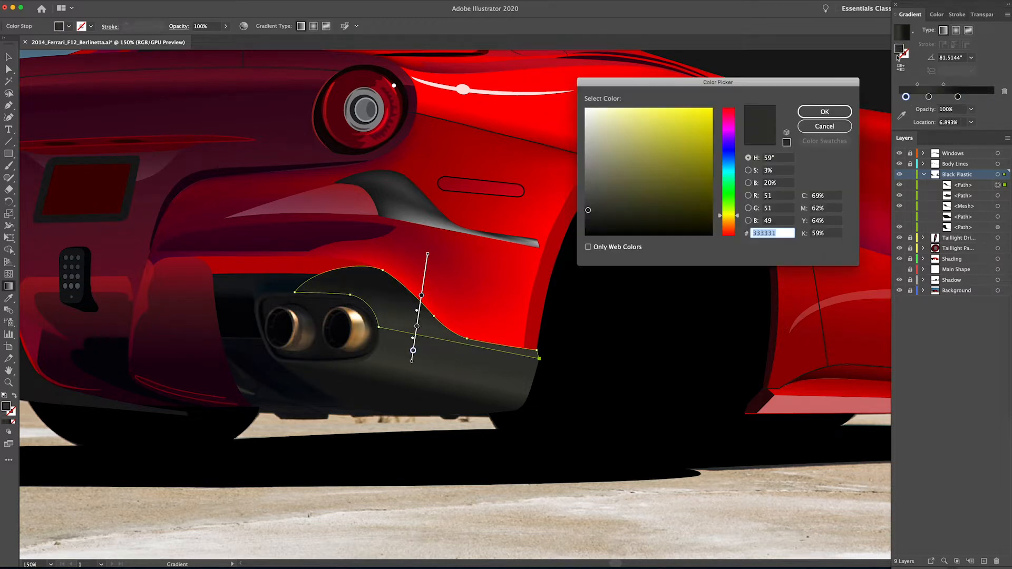
key(Return)
mouse_move(427, 341)
mouse_down()
mouse_move(441, 266)
mouse_move(412, 261)
mouse_move(424, 242)
mouse_up()
mouse_move(483, 374)
mouse_down()
mouse_move(466, 302)
mouse_move(467, 211)
mouse_up()
key(v)
click(566, 405)
Step: Hide the Background layer, show the hidden Black Plastic path with the Shadow layer kept visible, and save the document
key(super+0)
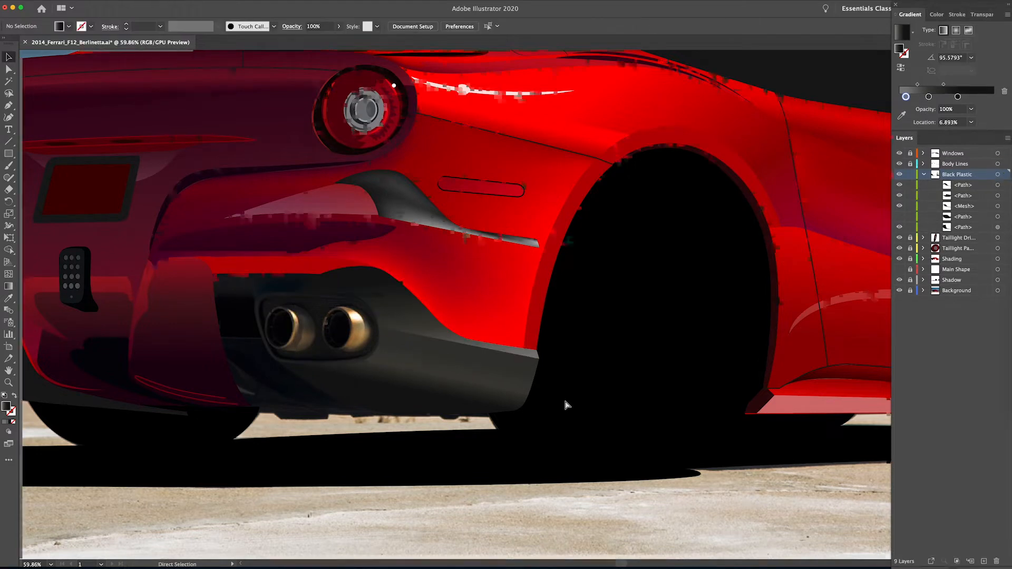
click(899, 291)
click(899, 281)
click(899, 217)
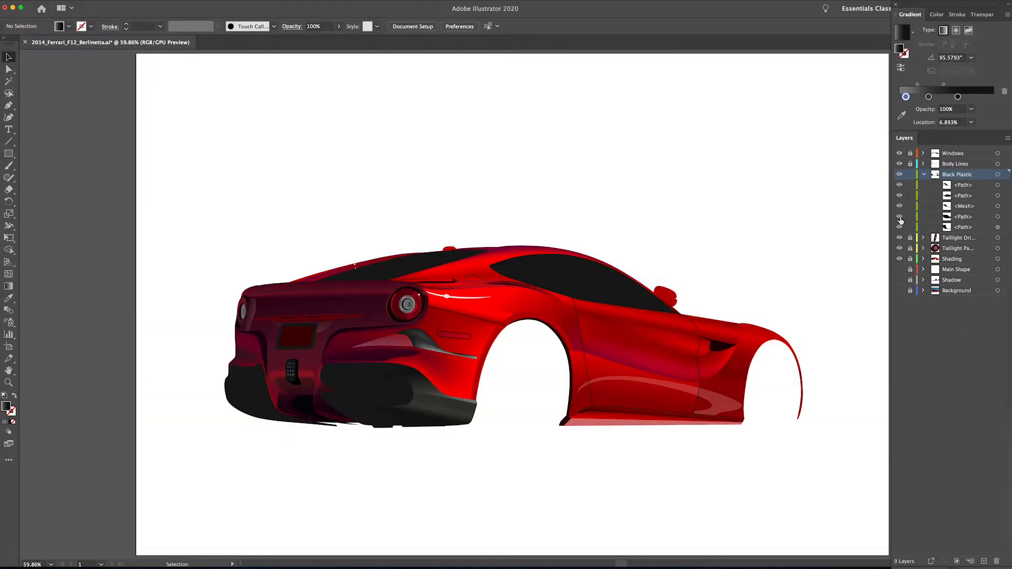
click(899, 280)
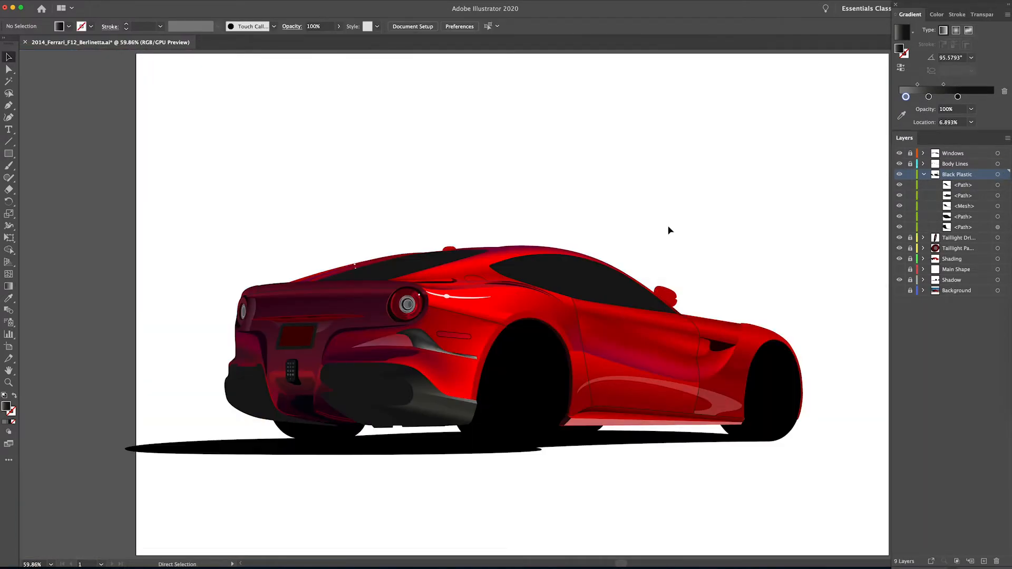
key(super+s)
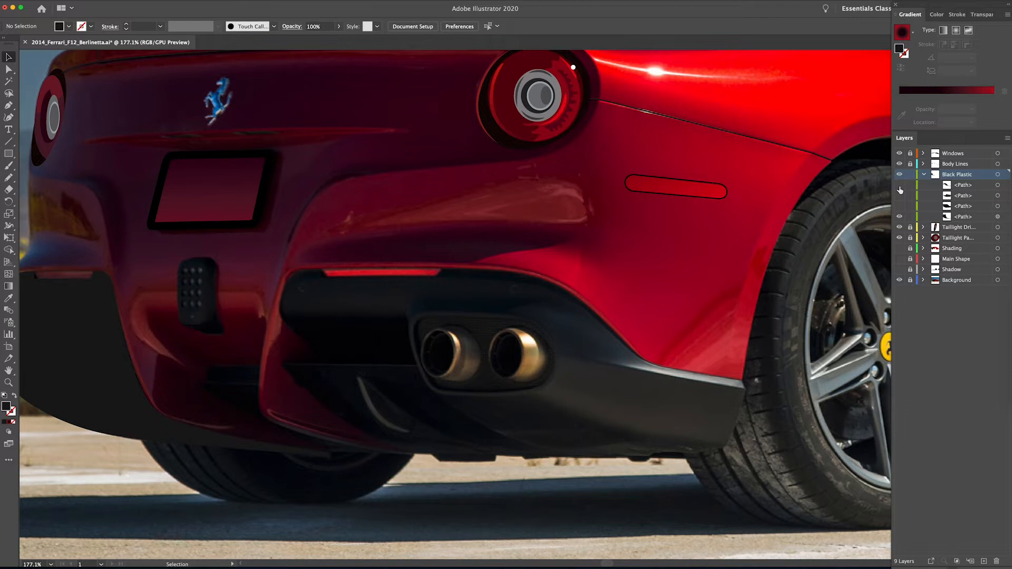
Step: Show the two finished panels and begin a path along the left side and top of the exhaust housing
click(901, 192)
click(900, 188)
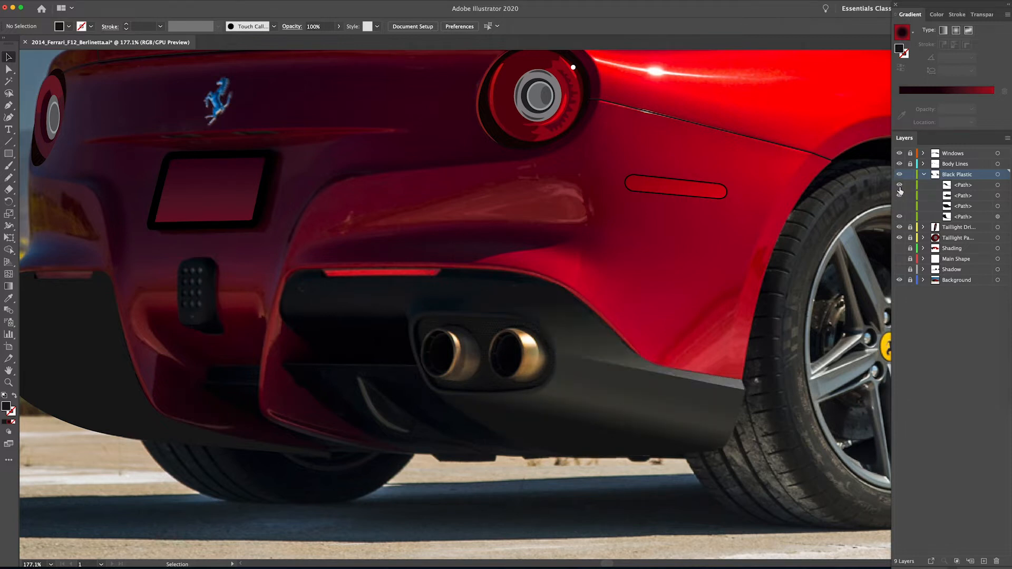
click(417, 365)
mouse_move(409, 334)
mouse_down()
mouse_move(408, 323)
mouse_move(437, 311)
mouse_up()
click(456, 311)
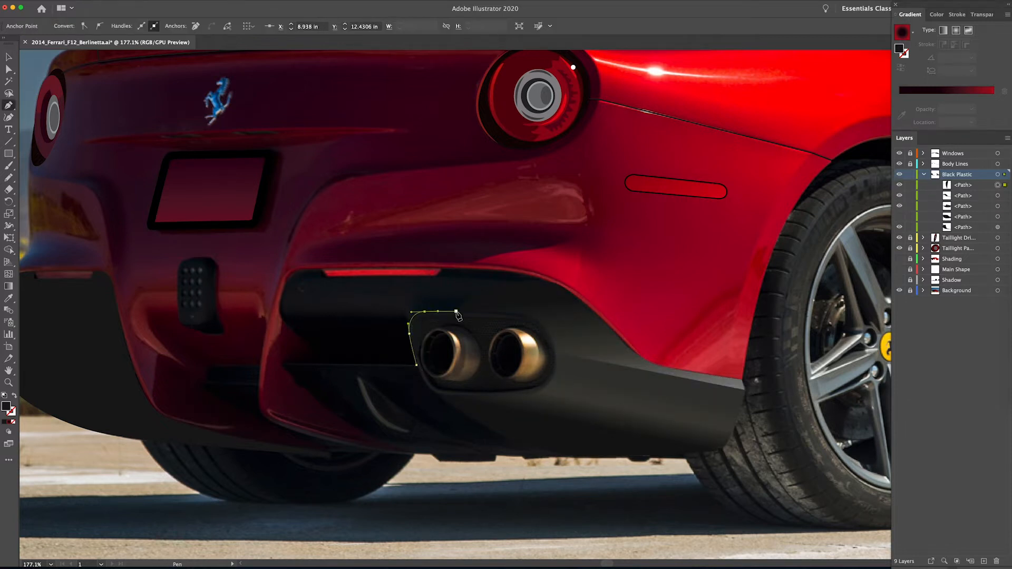
click(494, 312)
Step: Continue the path along the red body edge, around the reflector strip and the left recess, and close it at the exhaust housing
drag(573, 294, 501, 278)
click(441, 268)
click(436, 275)
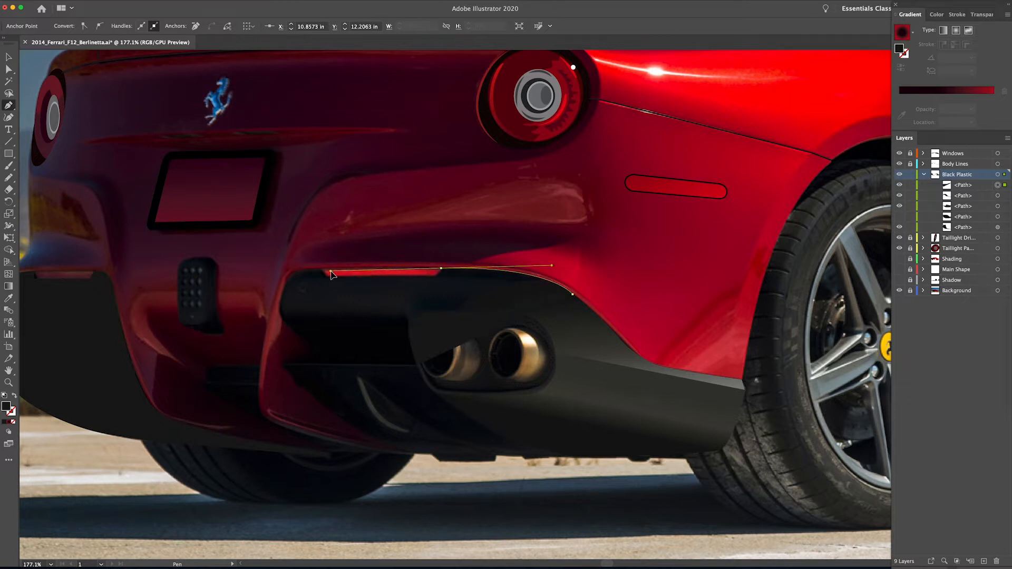
click(327, 275)
click(321, 270)
click(288, 272)
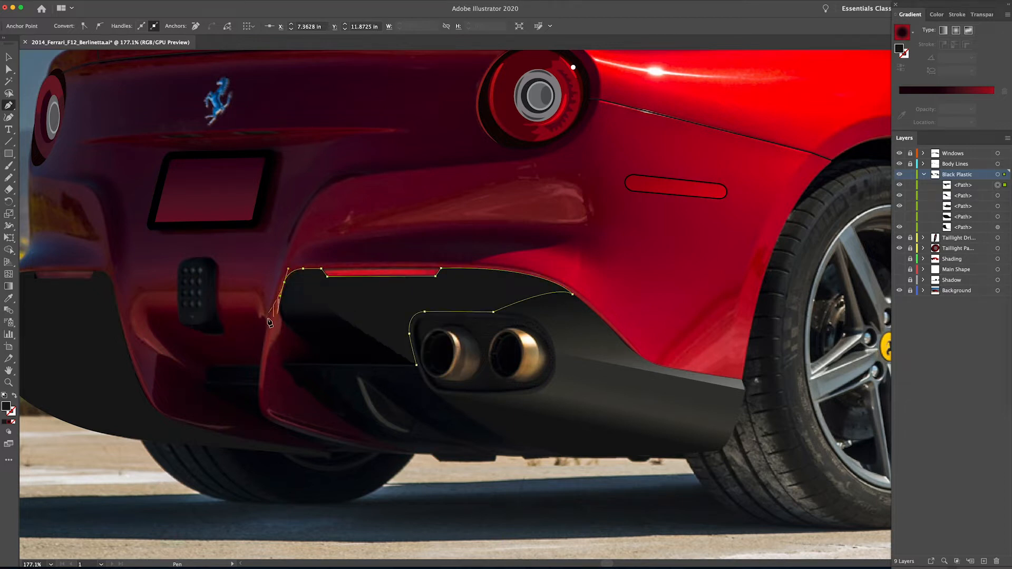
click(281, 324)
click(315, 349)
click(285, 364)
click(416, 364)
Step: Sample the lower panel's gradient for the new shape and redraw it vertically from the shape's top to its bottom
key(i)
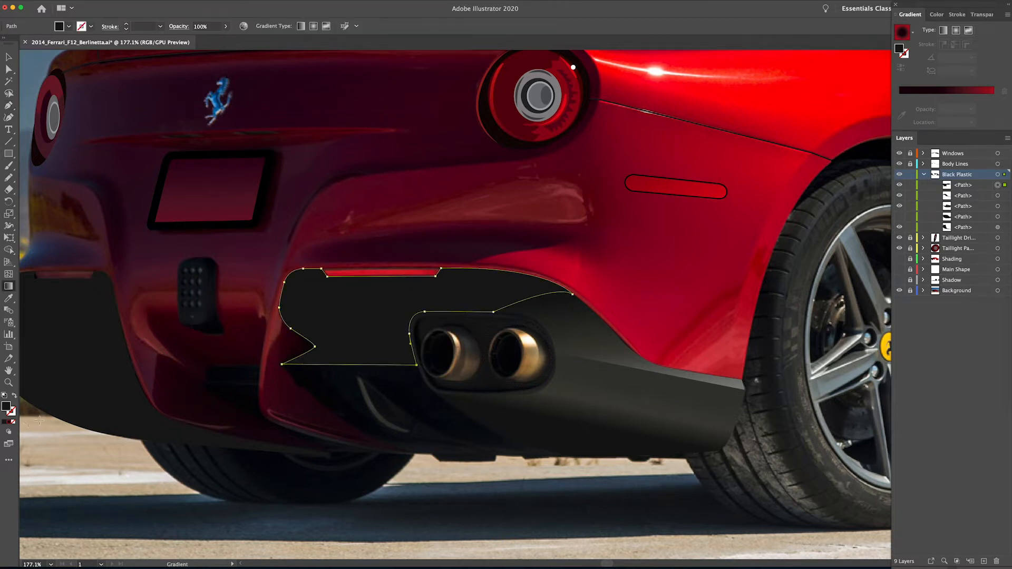
click(606, 390)
key(g)
drag(387, 259, 385, 377)
drag(426, 261, 425, 367)
Step: Set the new shape's last gradient stop to black and its middle stop to a darker neutral grey
double_click(986, 97)
click(986, 203)
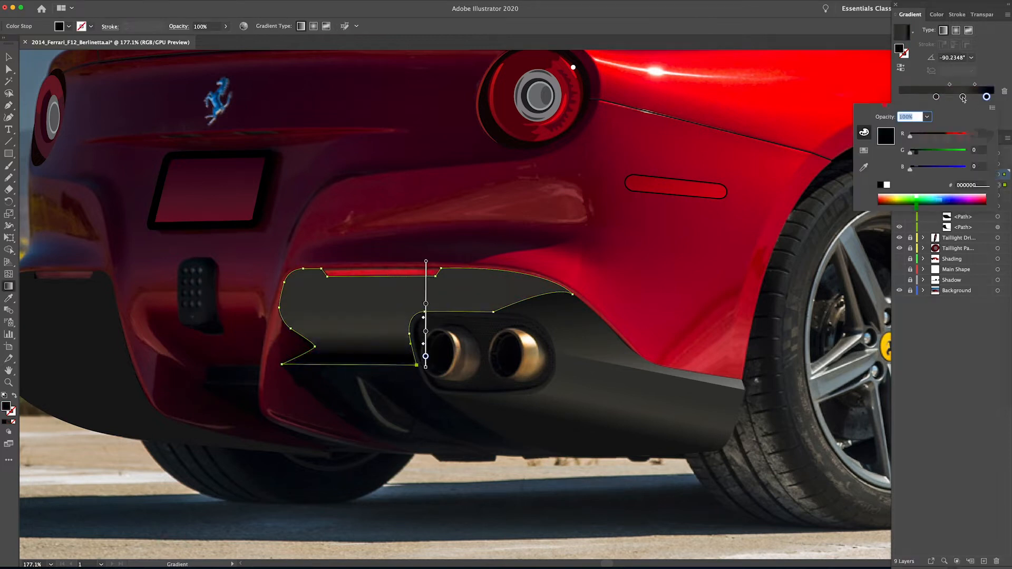
click(963, 97)
double_click(899, 48)
drag(594, 212, 590, 222)
click(825, 111)
Step: Darken the shape's first gradient stop to a very dark neutral grey and toggle the shape's visibility to compare it with the photo
click(936, 97)
double_click(900, 49)
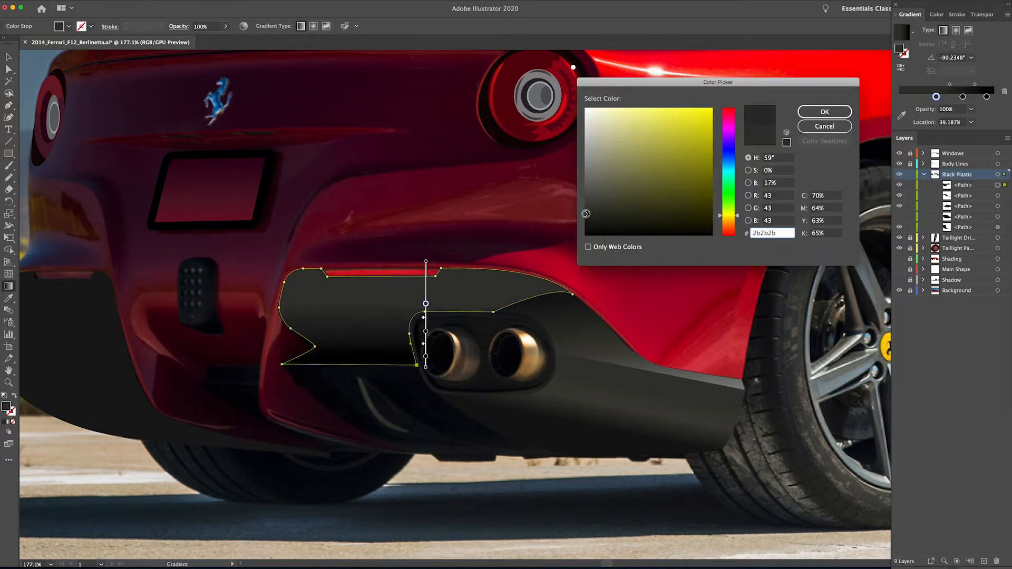
click(587, 217)
click(826, 112)
click(899, 185)
click(899, 185)
Step: Duplicate the black stop to the start of the gradient and shift the other stops, placing the last at about 82%
drag(986, 97, 980, 99)
drag(981, 98, 903, 99)
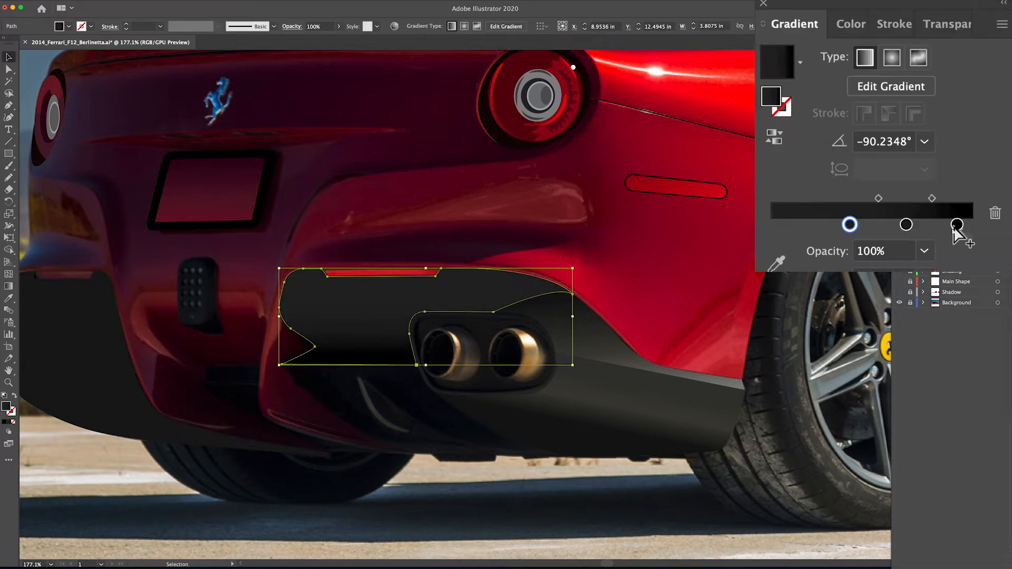
drag(956, 227, 771, 235)
drag(850, 227, 900, 228)
drag(942, 226, 939, 226)
drag(940, 226, 936, 226)
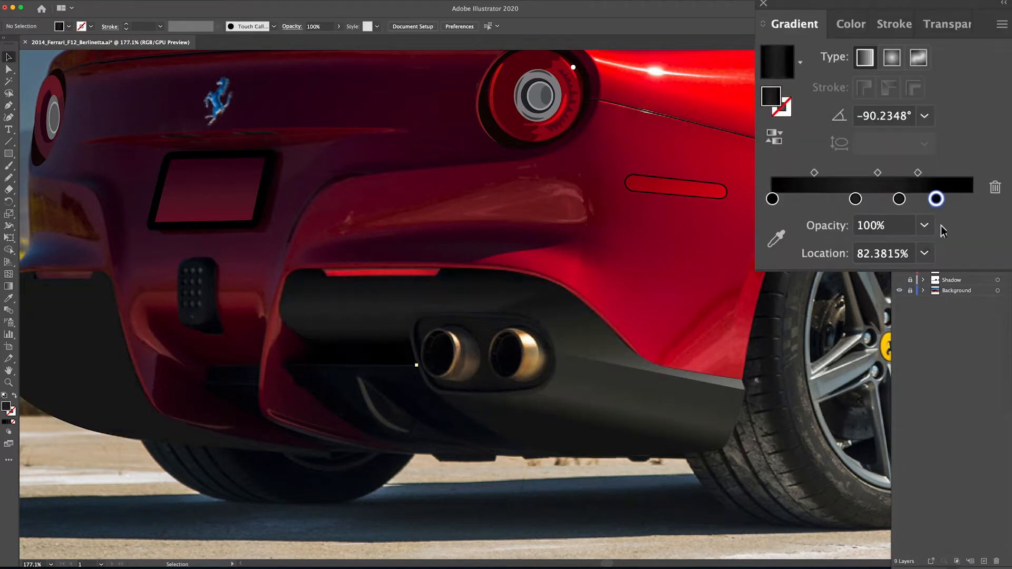
Step: Shift the upper recess shape's gradient stops closer to the start, placing the last at about 68%
click(899, 199)
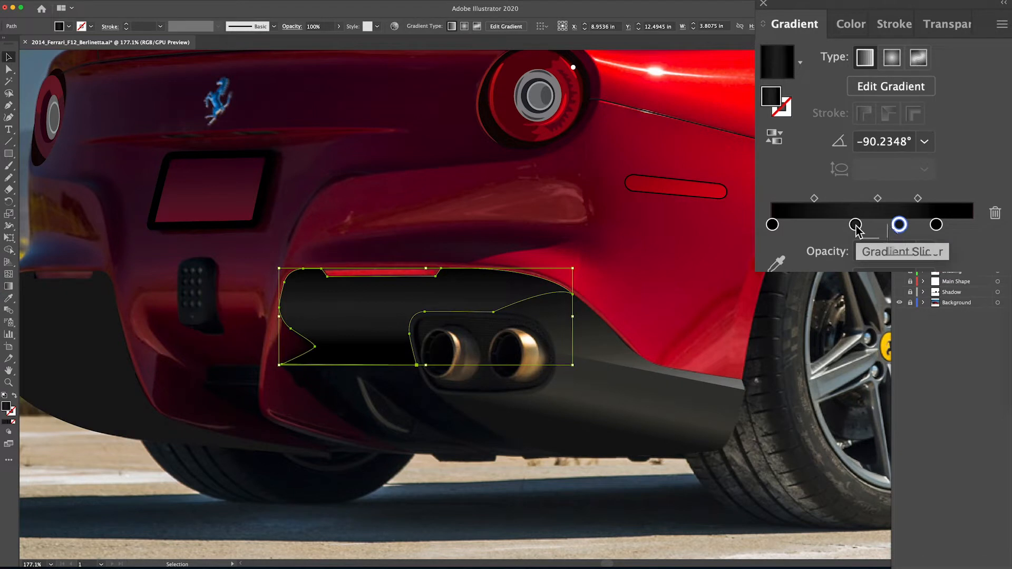
click(922, 225)
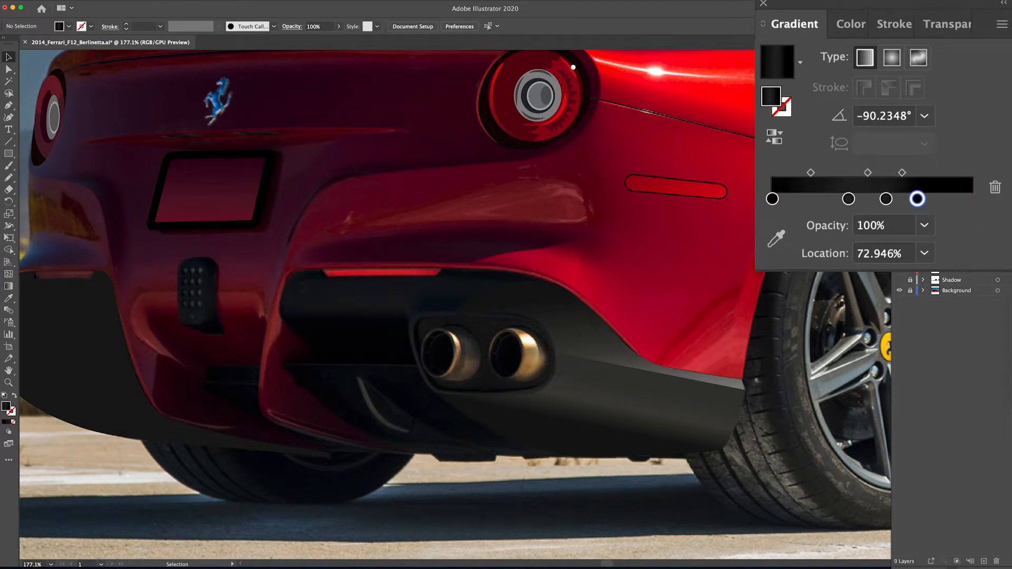
drag(847, 199, 834, 198)
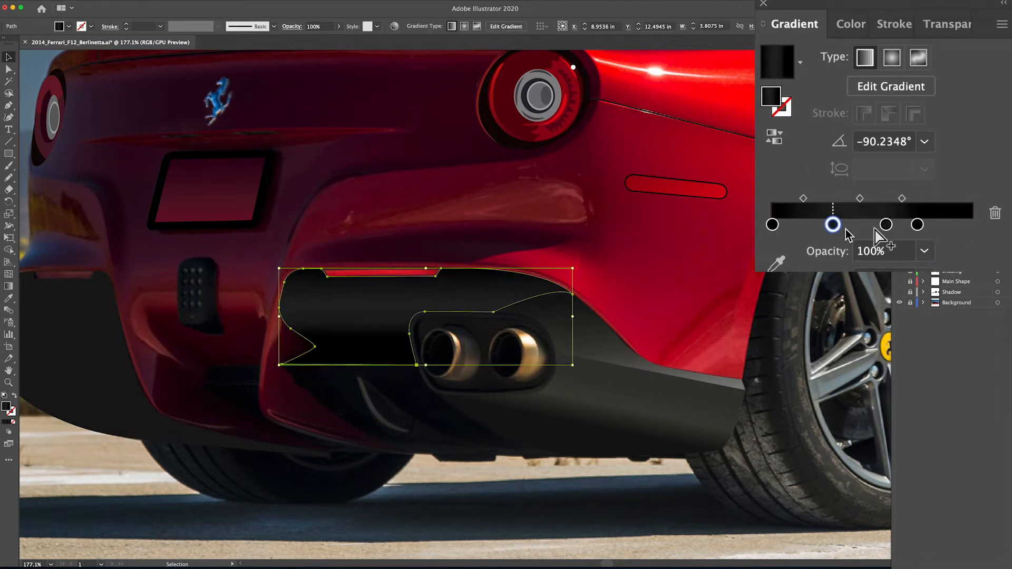
click(880, 225)
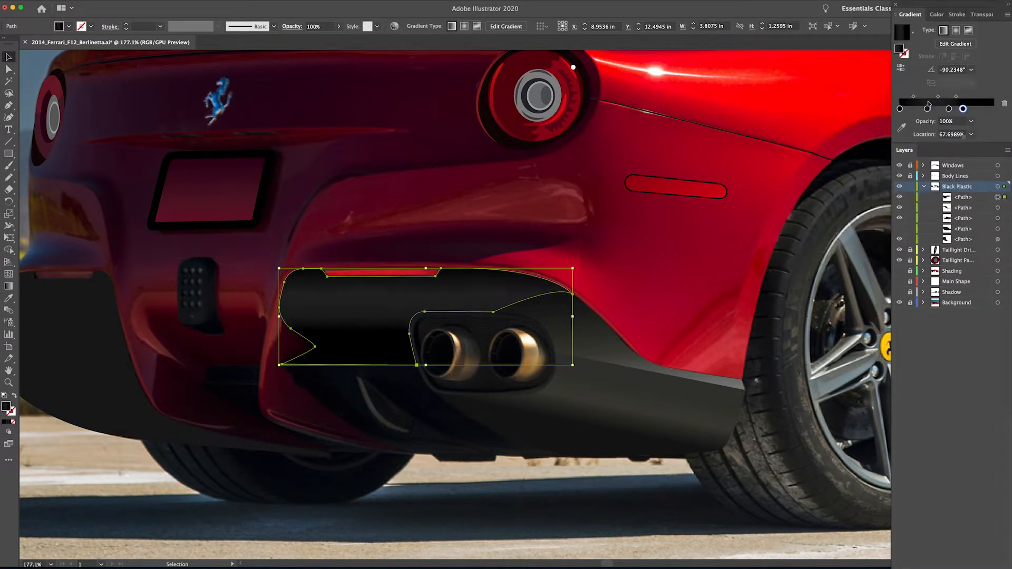
Step: Set the recess shape's second gradient stop to 141414 at about 23% and redraw the gradient vertically past its bottom edge
double_click(927, 108)
click(824, 111)
key(g)
drag(380, 274, 378, 378)
drag(927, 97, 922, 97)
double_click(920, 97)
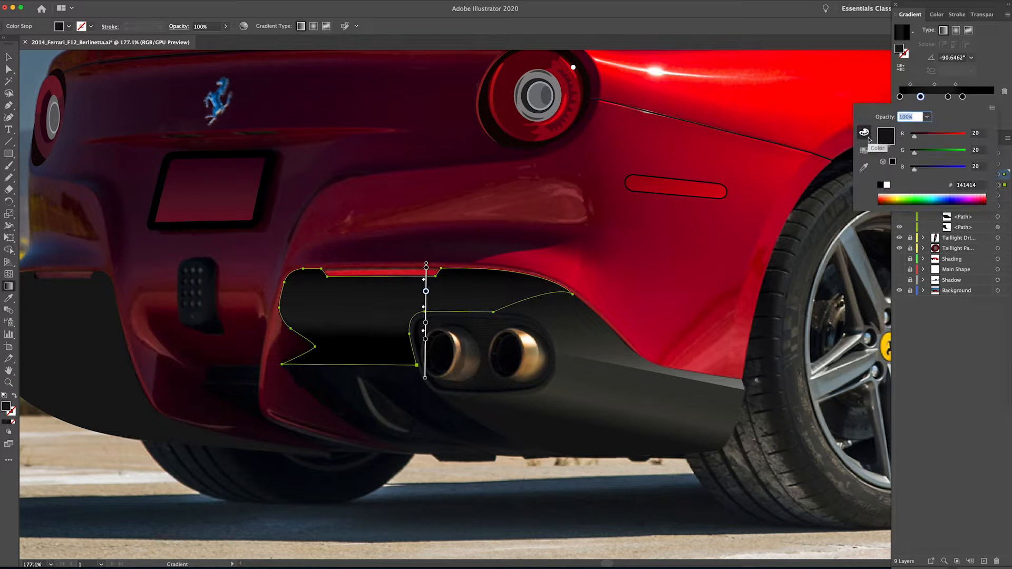
click(567, 223)
key(v)
click(589, 488)
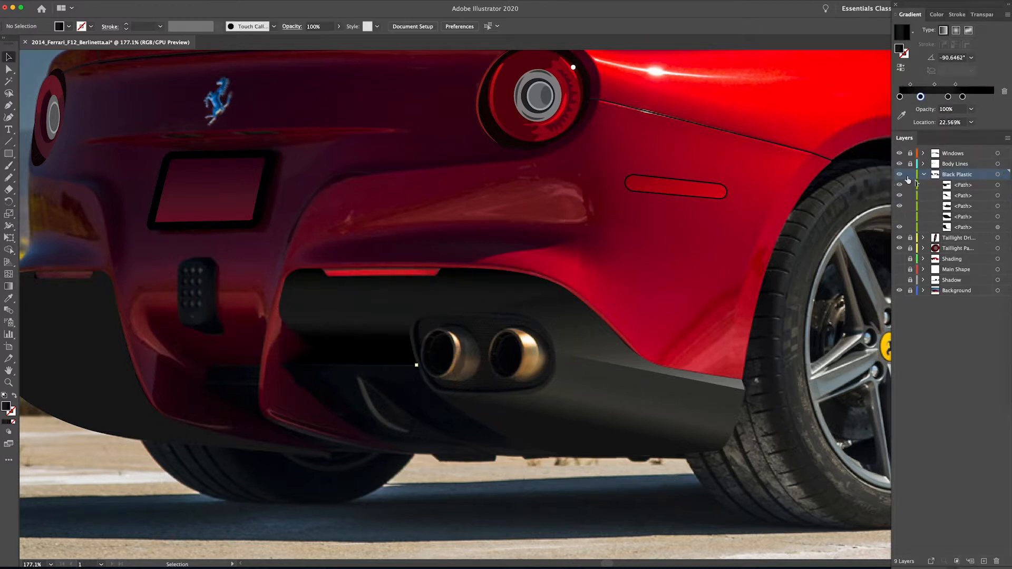
Step: Compare the large bumper base shape with the photo and redraw its gradient vertically through the exhaust area
click(899, 186)
drag(493, 332, 536, 263)
click(900, 219)
click(900, 219)
click(900, 219)
click(448, 343)
key(g)
drag(483, 398, 479, 96)
drag(506, 384, 487, 287)
drag(551, 385, 554, 283)
drag(556, 210, 552, 333)
Step: Reduce the base shape's gradient to two stops, with a dark neutral grey at the start and black near the end
drag(963, 96, 964, 119)
drag(937, 97, 901, 96)
double_click(899, 48)
click(586, 206)
click(815, 112)
double_click(986, 97)
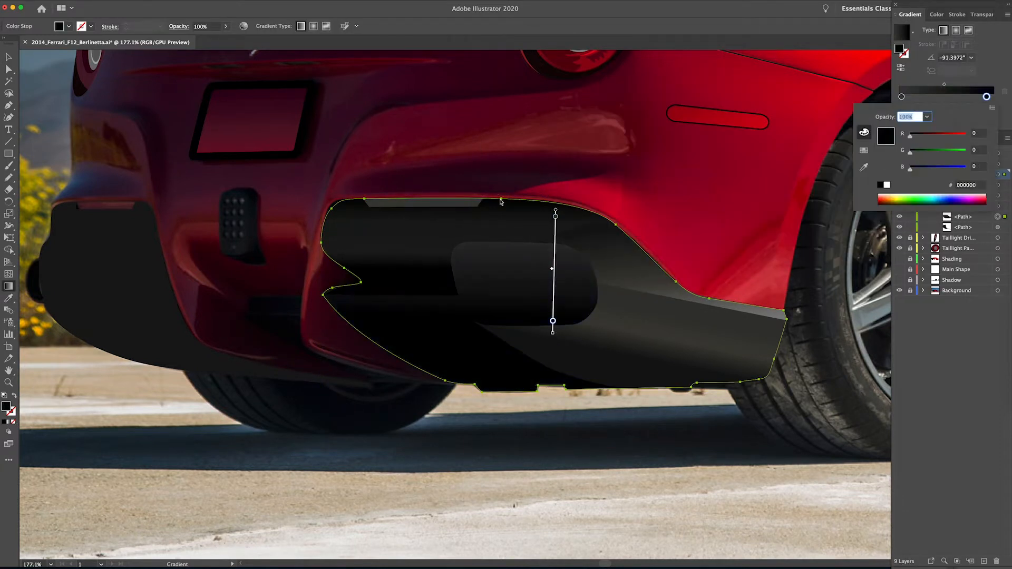
Step: Add anchor points along the base shape's upper edge and pull them down into a notch around the red reflector strip
drag(465, 162, 464, 369)
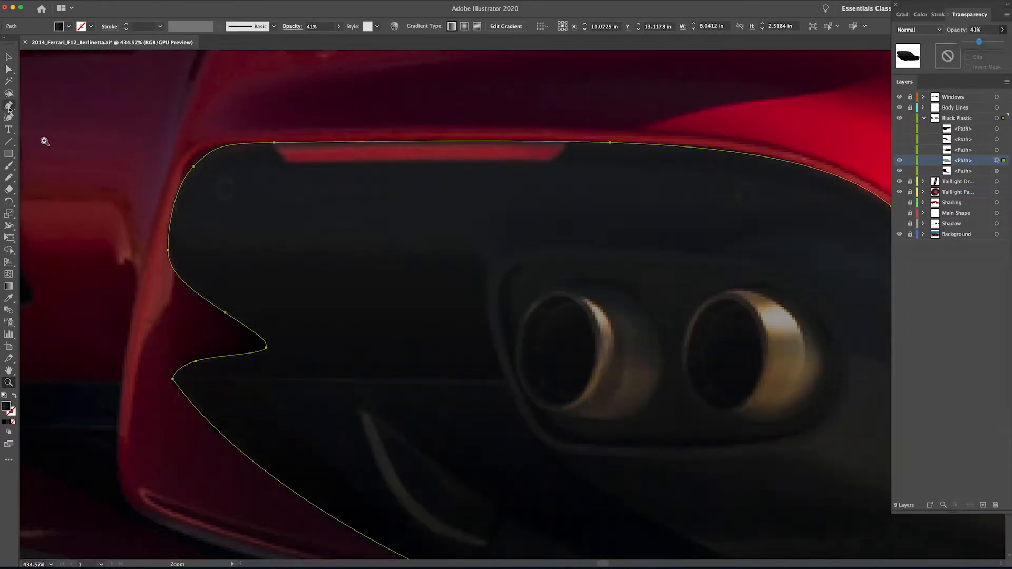
click(8, 108)
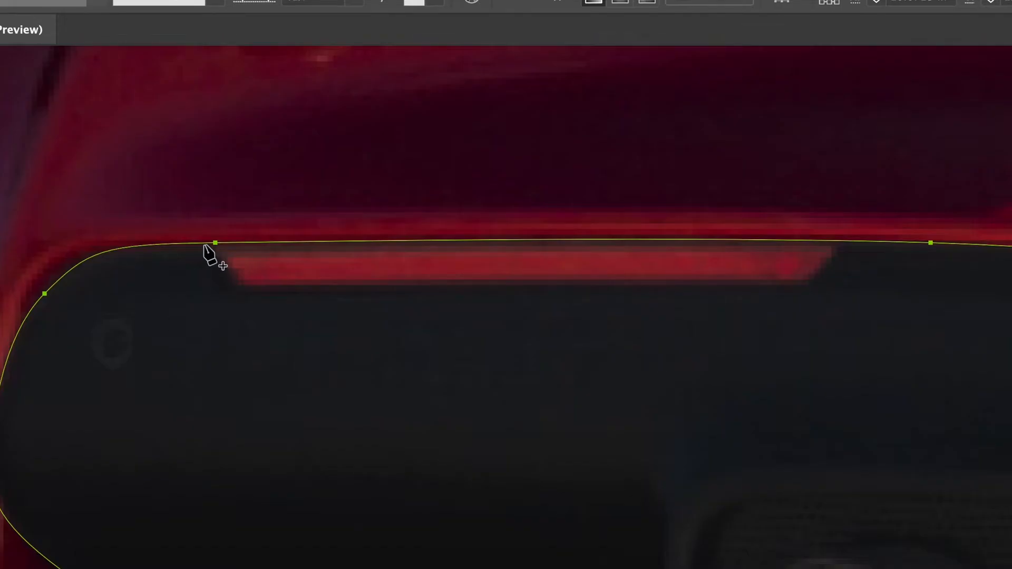
click(239, 243)
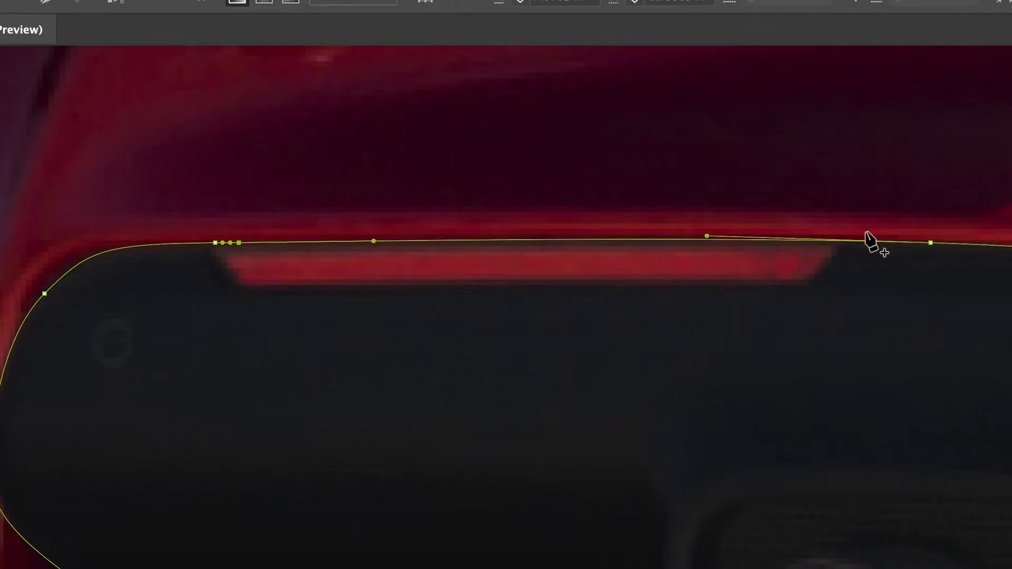
click(826, 242)
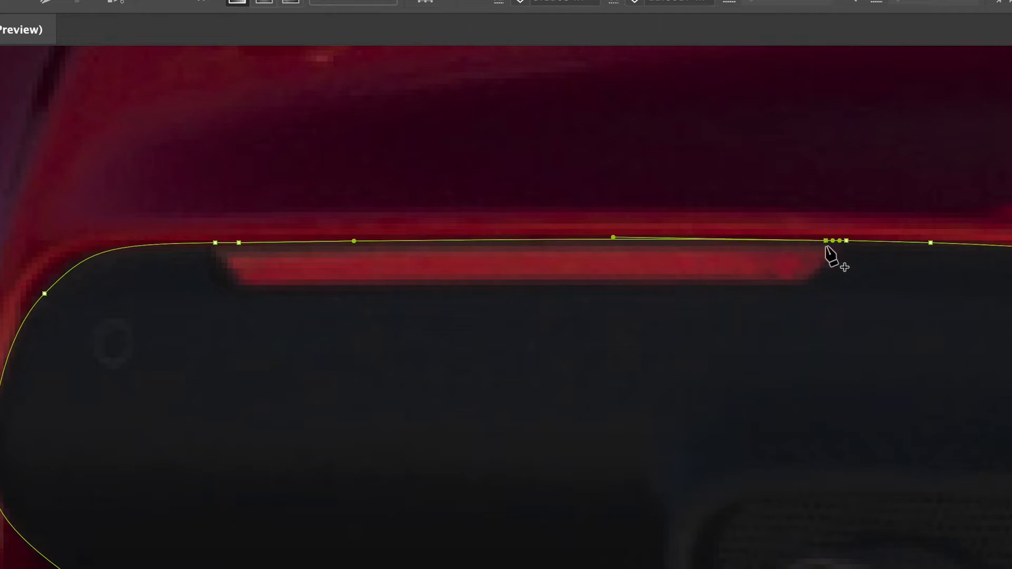
drag(216, 243, 242, 287)
drag(826, 241, 818, 282)
drag(606, 280, 591, 285)
drag(818, 283, 806, 283)
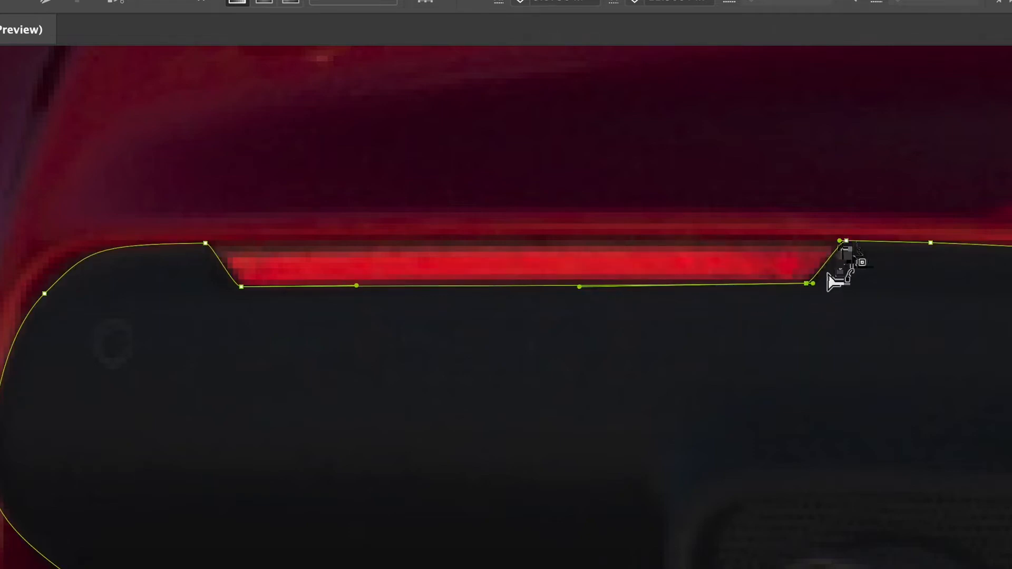
Step: Fine-tune the anchors and handles beside the reflector notch so the base outline follows the photo
click(930, 243)
drag(934, 243, 940, 241)
drag(876, 242, 864, 241)
click(806, 284)
click(286, 163)
drag(270, 142, 273, 143)
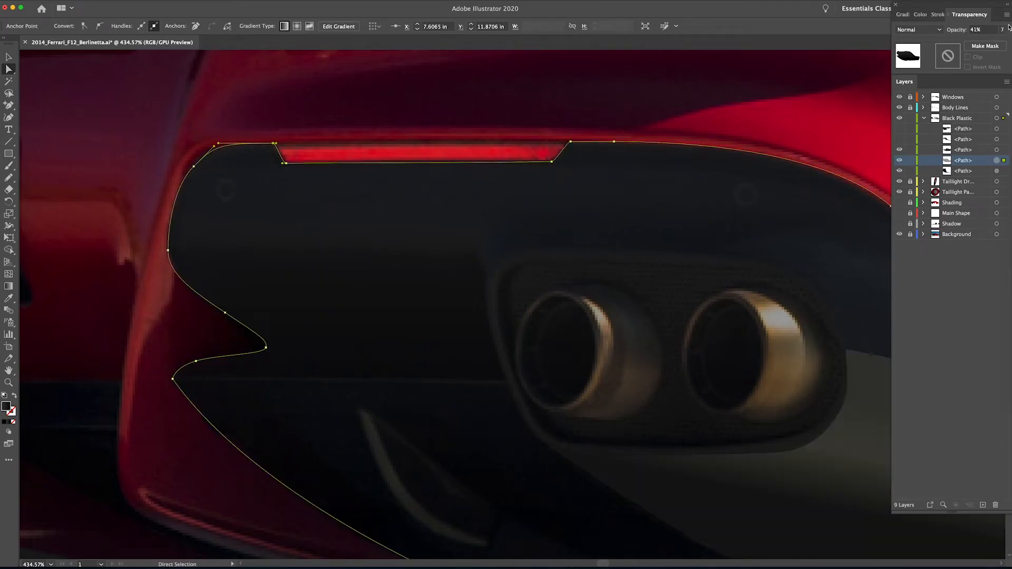
Step: Restore the base shape to 100% opacity with the hidden black plastic shapes shown, and nudge its rounded corner anchor outwards
drag(1003, 29, 1009, 30)
drag(899, 150, 899, 130)
drag(193, 167, 190, 162)
click(571, 142)
drag(639, 256, 647, 150)
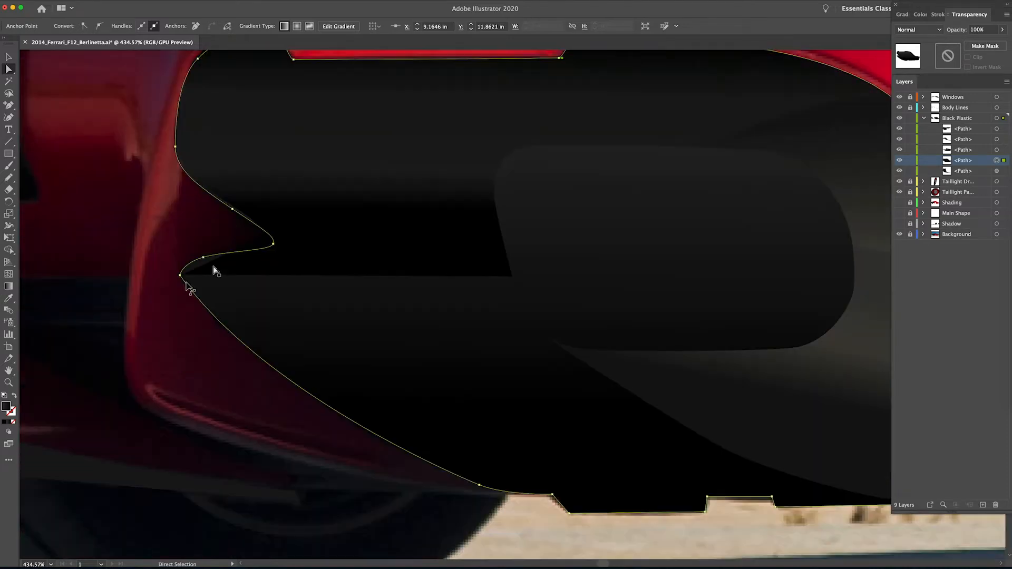
Step: Refine the base outline at its pointed side notch by moving an anchor and adjusting the curve
click(213, 268)
key(super+=)
key(super+=)
drag(268, 177, 499, 326)
click(406, 272)
click(515, 354)
click(420, 411)
key(a)
drag(420, 411, 436, 397)
drag(473, 322, 470, 325)
click(460, 457)
Step: Deselect the base shape and hide the traced black plastic shapes to expose the photo beneath
key(super+minus)
key(super+minus)
drag(691, 399, 422, 256)
key(super+minus)
key(super+minus)
drag(551, 321, 491, 343)
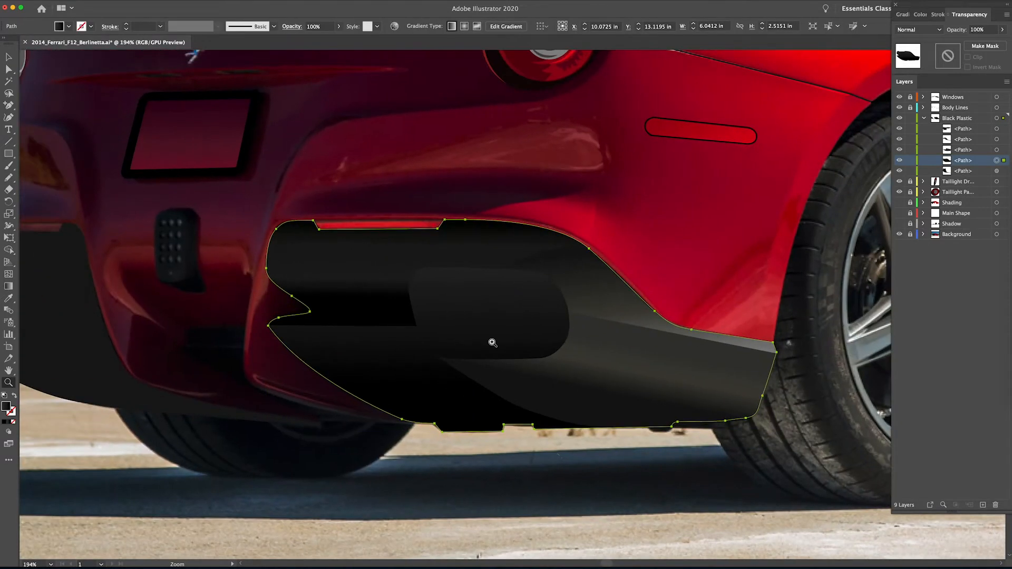
key(v)
click(559, 463)
drag(900, 160, 900, 128)
Step: Trace the curved, pointed diffuser fin below the exhausts as a closed path with the Pen tool
key(z)
click(422, 363)
click(513, 377)
key(super+minus)
key(p)
click(375, 223)
drag(587, 345, 674, 359)
click(587, 346)
drag(415, 309, 378, 281)
click(376, 223)
Step: Draw a dark diagonal gradient across the diffuser fin, from its upper point down to its lower edge
key(g)
drag(464, 177, 487, 324)
drag(274, 136, 478, 350)
key(v)
click(506, 402)
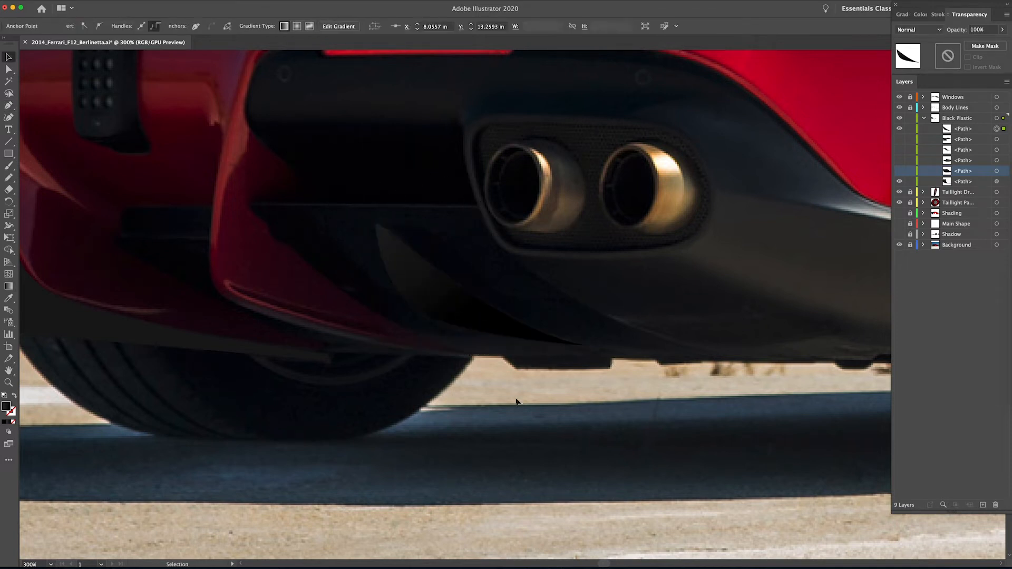
Step: Hide the fin shape and trace the thin curved highlight strip along its edge as a closed path
click(899, 129)
drag(376, 225, 385, 230)
drag(467, 321, 543, 340)
click(467, 321)
drag(377, 226, 362, 130)
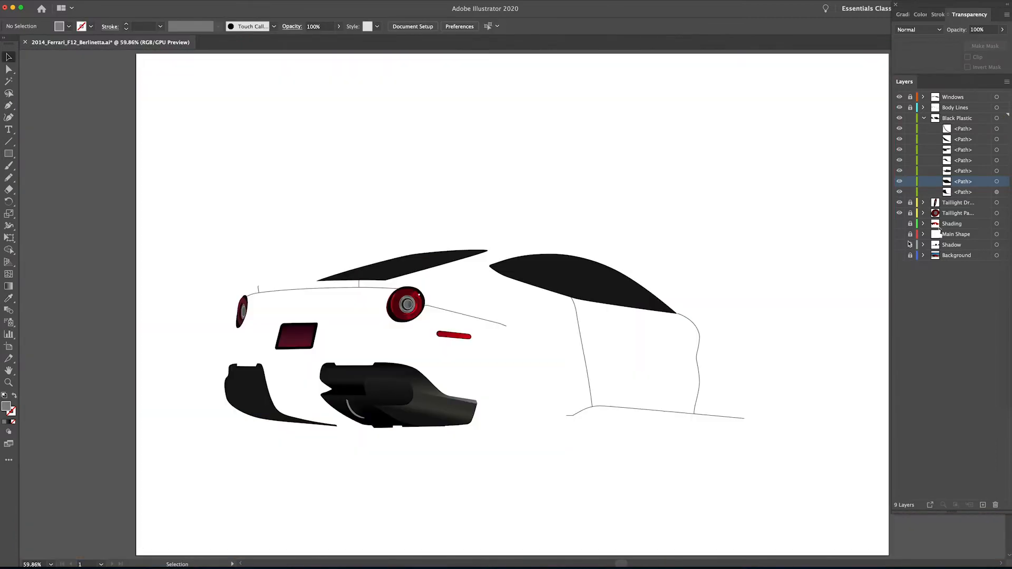
Step: Show the Shading and Shadow layers and inspect the black plastic parts against the illustrated car body
click(900, 223)
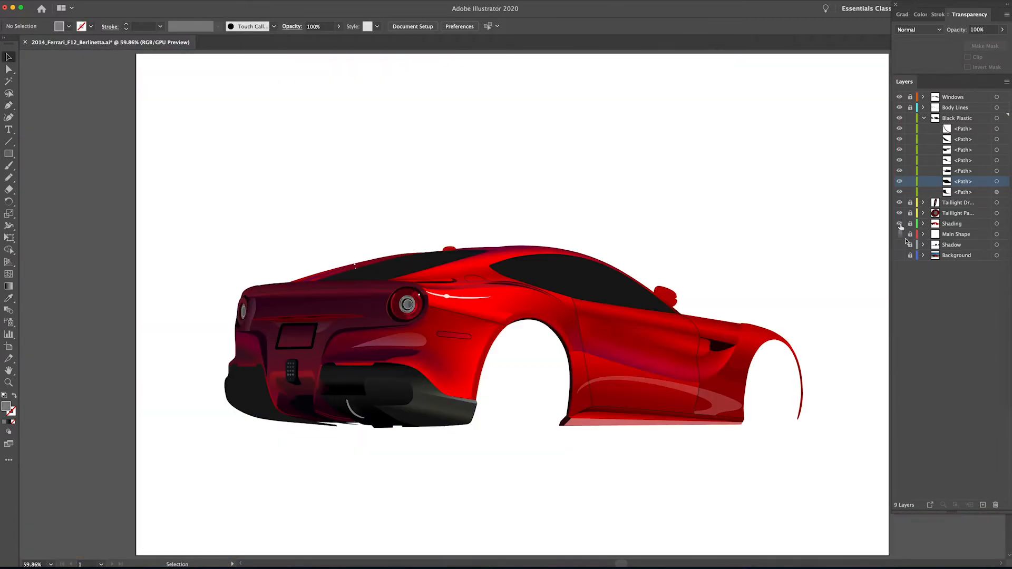
click(900, 244)
key(z)
click(472, 466)
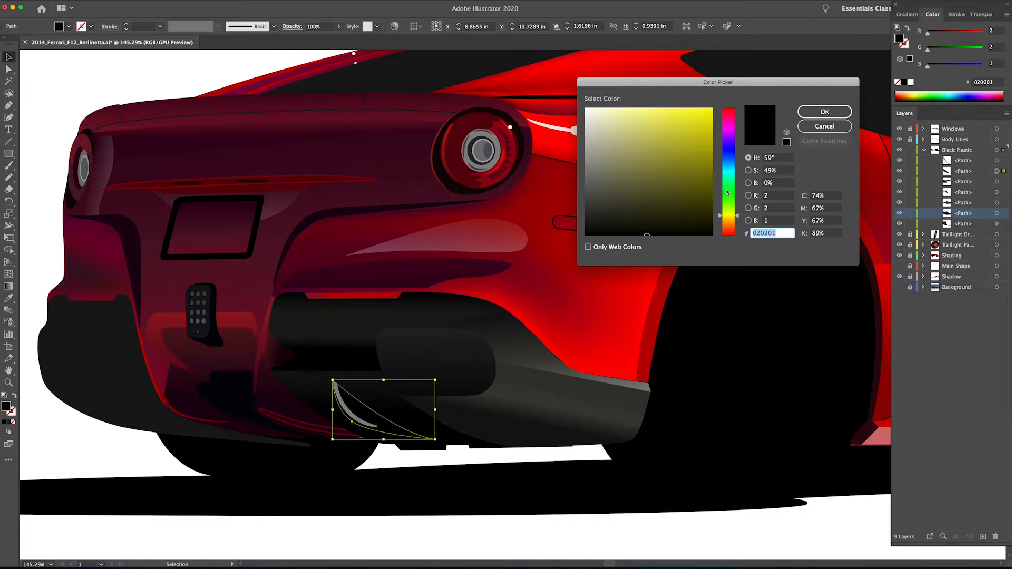
Step: Set the diffuser fin's colour to the dark grey 191919 and deselect it
drag(587, 228, 585, 223)
key(Return)
click(637, 521)
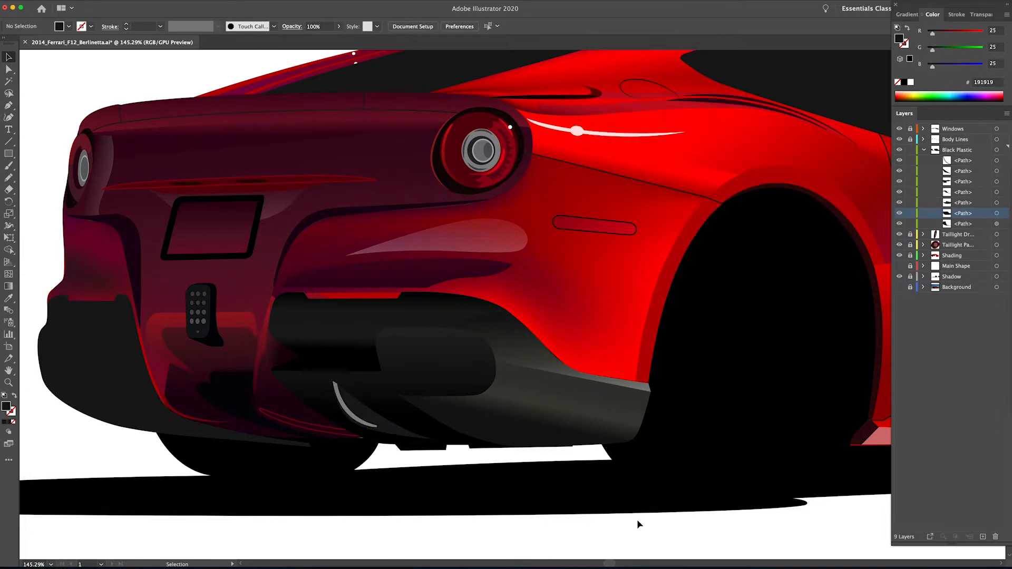
Step: Show the background photo, hide the Shading and Shadow layers, and leave only the fin of the new plastic shapes visible
drag(899, 213, 899, 165)
click(900, 287)
drag(899, 277, 899, 256)
click(899, 171)
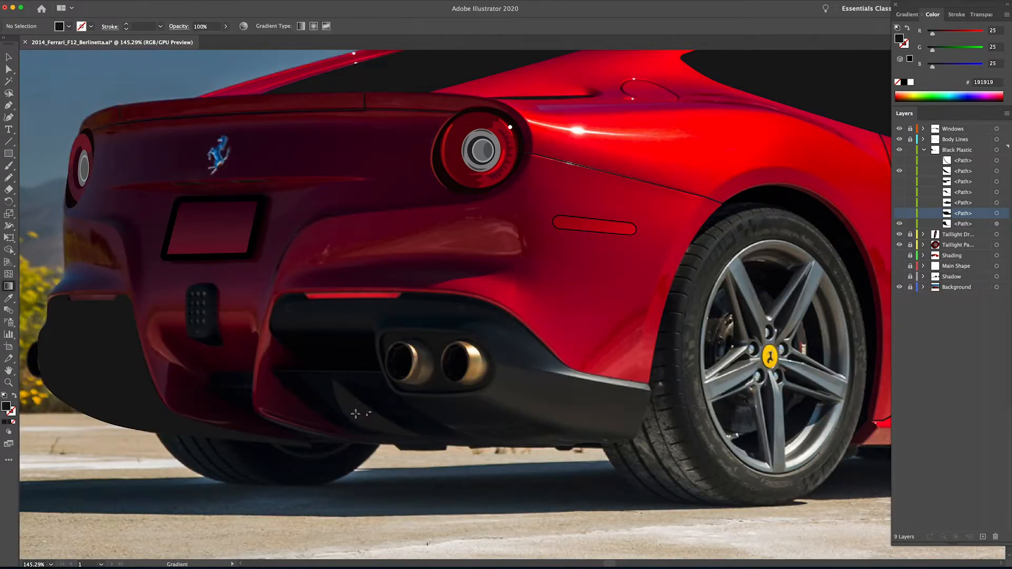
Step: Give the diffuser fin a dark diagonal linear gradient at about -128° and examine it up close
click(355, 413)
key(g)
super+click(430, 448)
key(z)
click(363, 430)
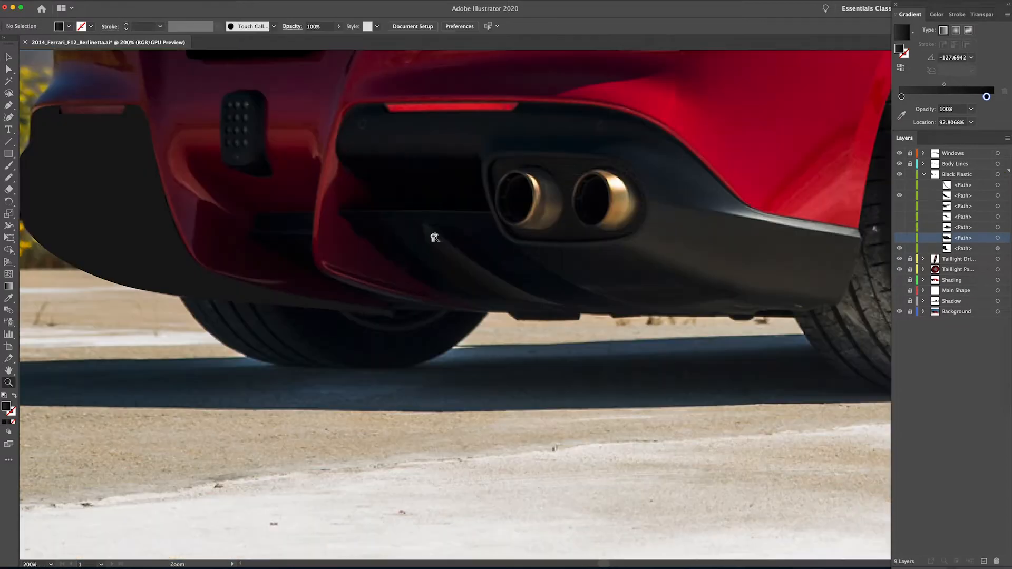
Step: Show all the black plastic shapes and toggle the background photo to compare the illustration with it
drag(899, 237, 900, 190)
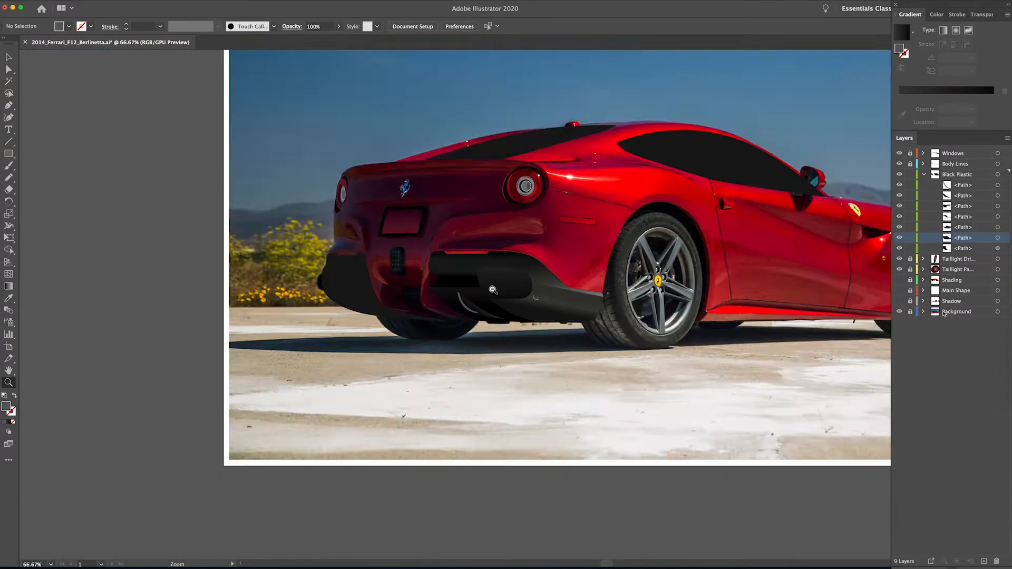
click(899, 311)
click(899, 312)
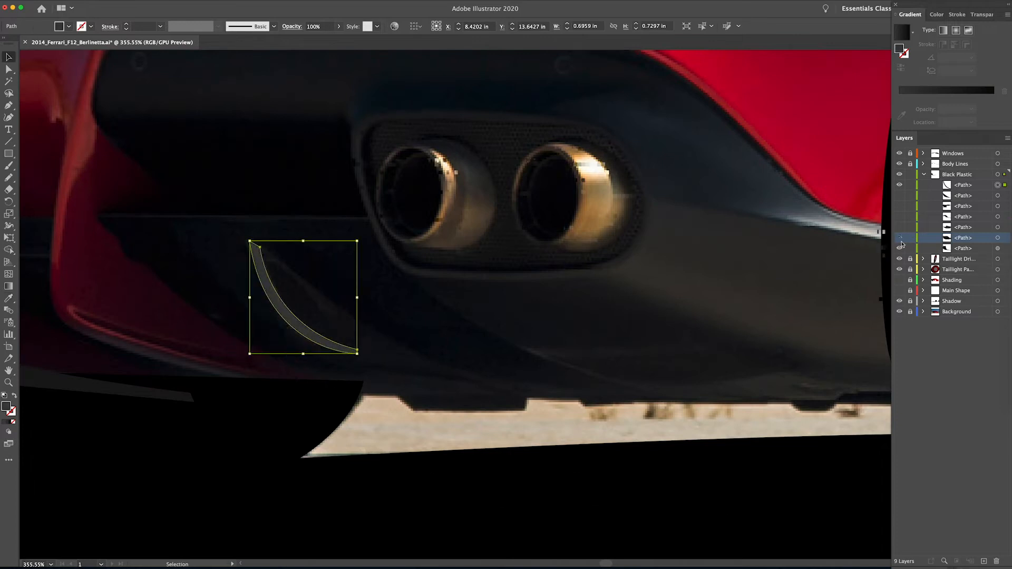
key(ctrl+0)
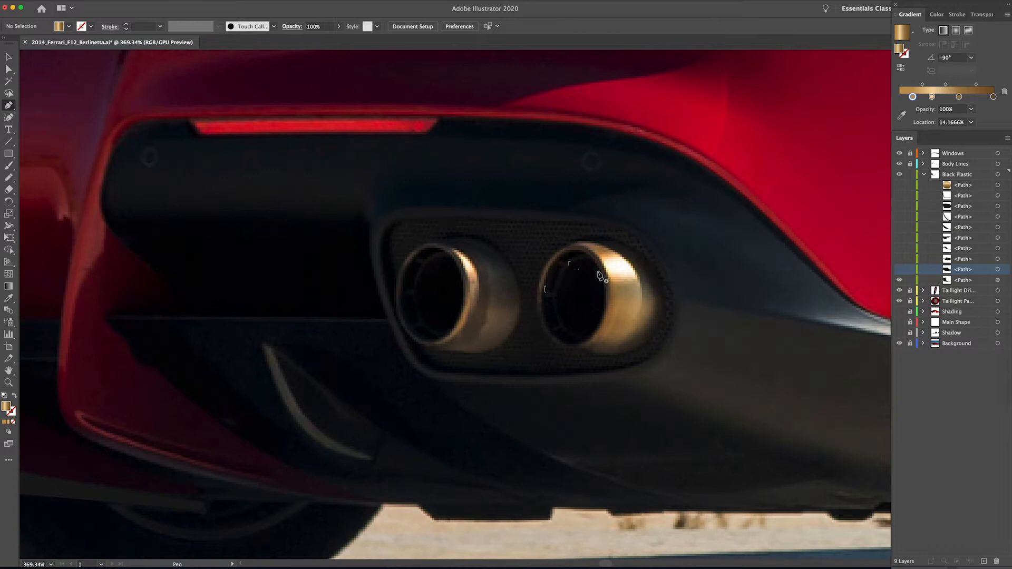
Step: Trace the outer body of the right exhaust tip as a closed gold-gradient shape, and hide it
click(537, 301)
click(635, 248)
click(663, 289)
click(668, 324)
drag(614, 356, 591, 356)
drag(537, 301, 534, 267)
key(v)
click(647, 254)
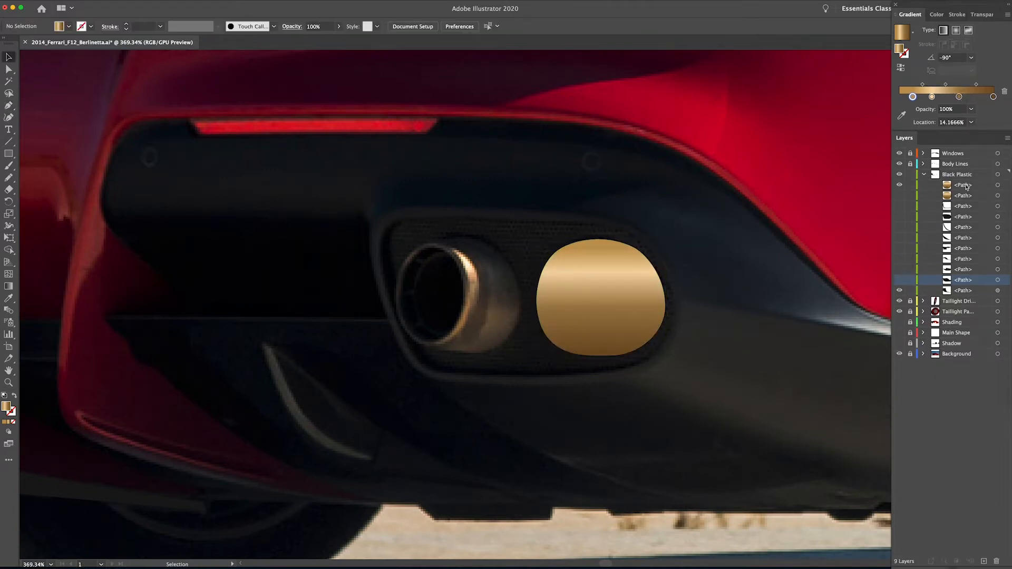
click(900, 185)
Step: Draw an ellipse about 0.41 by 0.57 in over the right exhaust opening and fill it with near-black 020100
key(m)
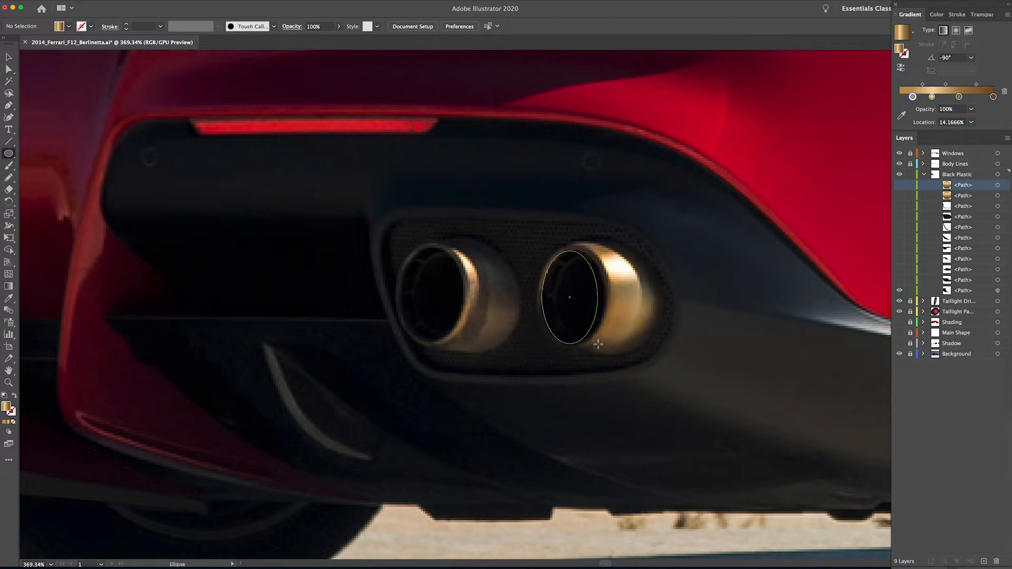
drag(607, 344, 607, 343)
double_click(6, 406)
click(707, 234)
click(824, 111)
Step: Toggle the gold exhaust tip's visibility to compare it and the black opening with the photo
click(899, 171)
click(900, 172)
click(900, 172)
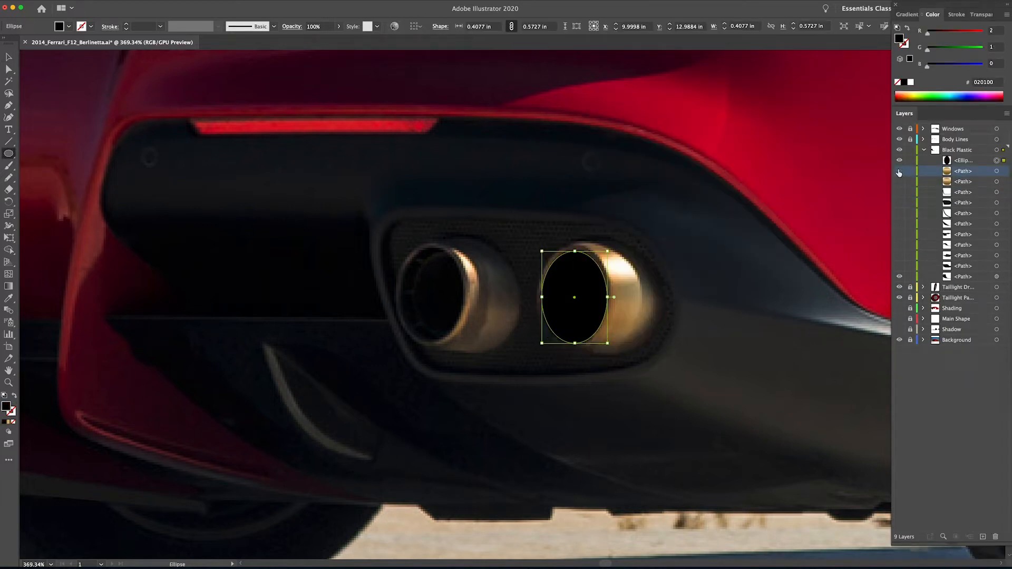
click(899, 172)
scroll(424, 265, right, 5)
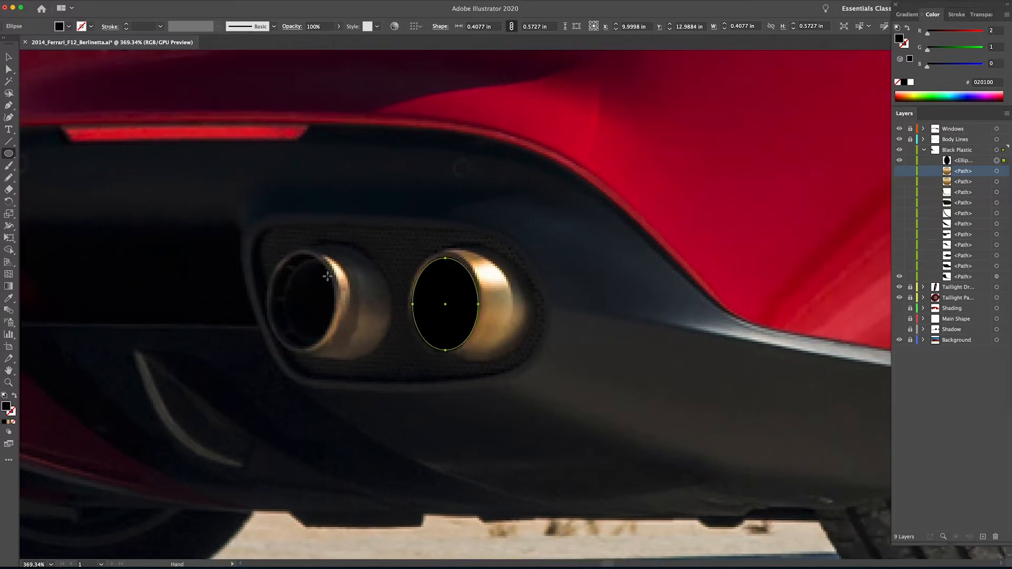
click(899, 171)
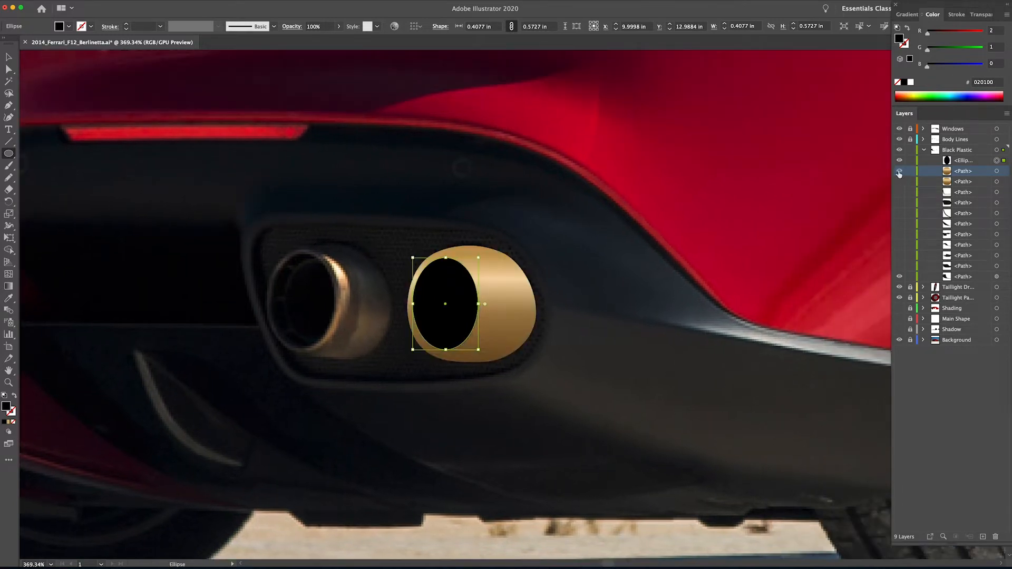
key(p)
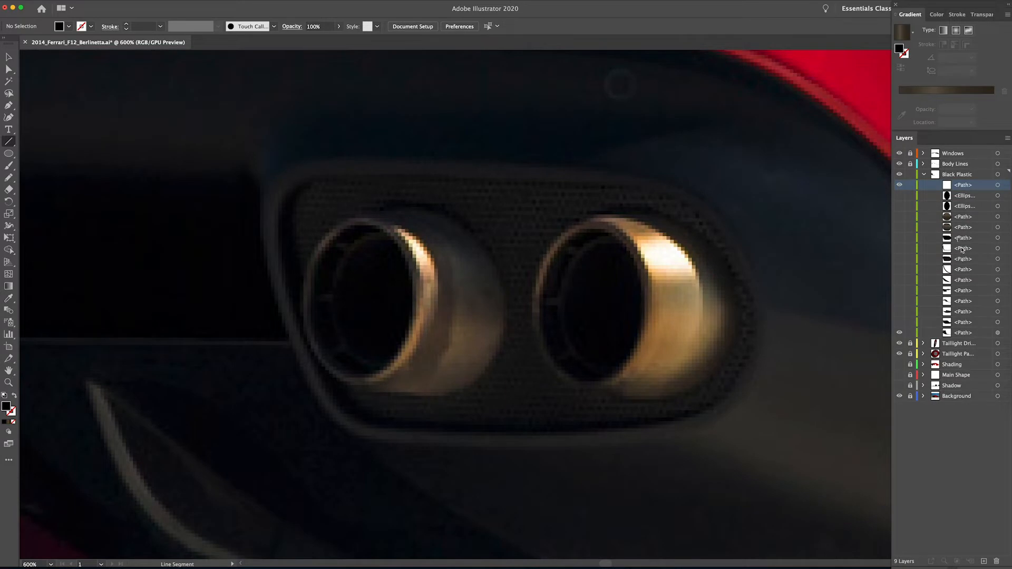
Step: Show the black exhaust recess and draw a vertical line about 1.1 in long across it with a 141414 stroke
click(899, 237)
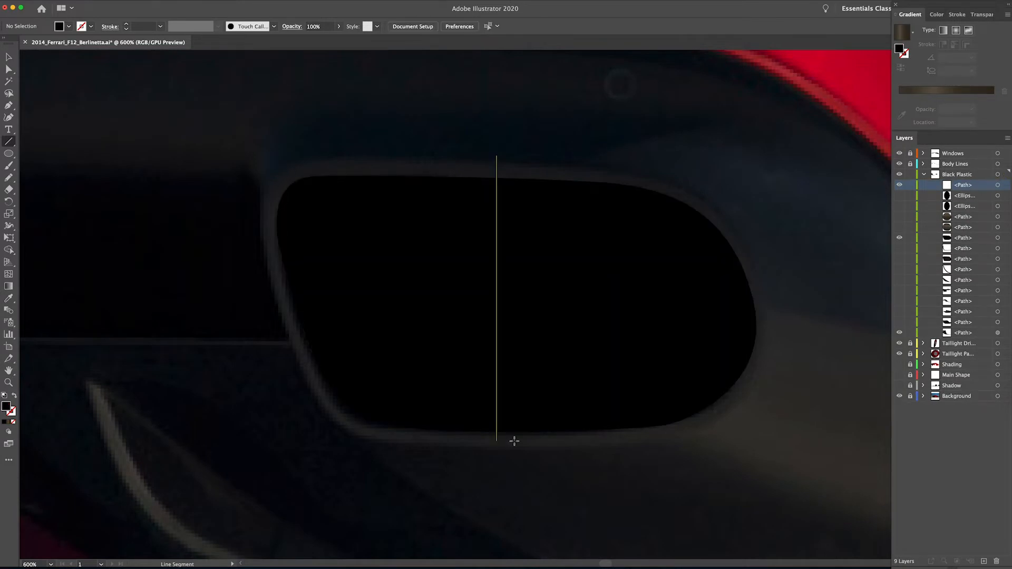
drag(514, 441, 515, 442)
click(15, 411)
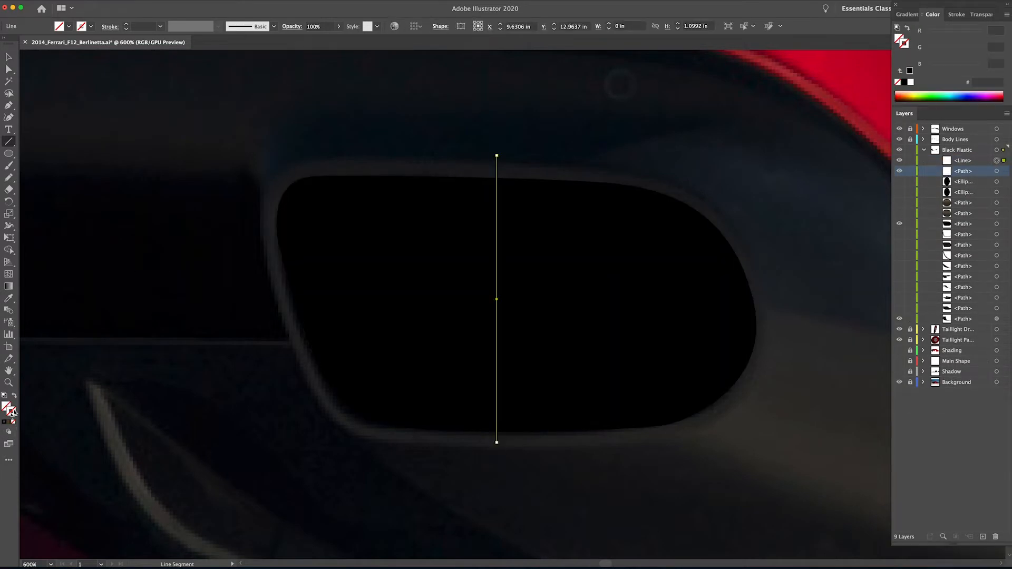
double_click(11, 412)
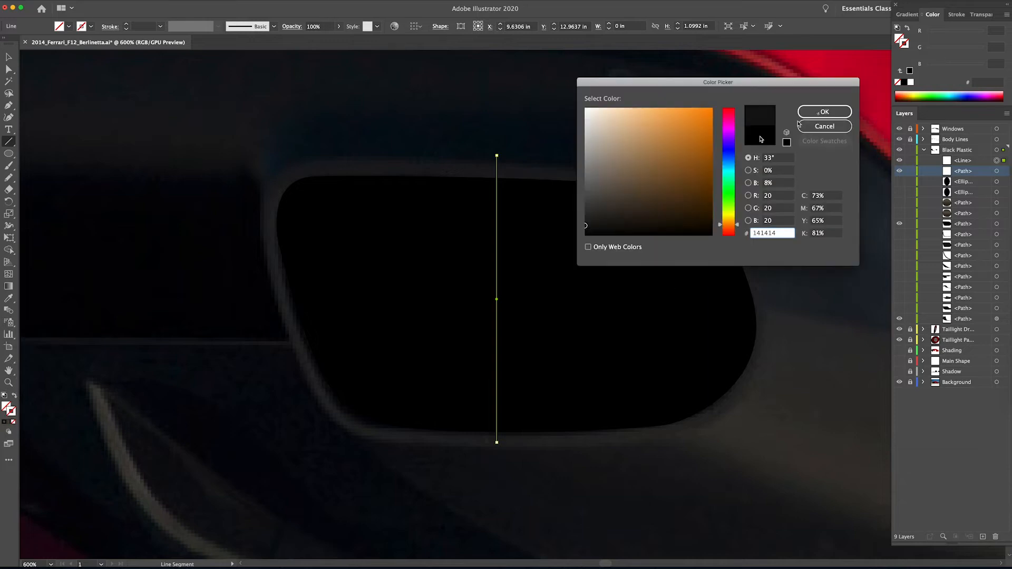
click(820, 112)
Step: Duplicate the vertical line beside the original over the exhaust recess and set the lines' stroke weight to 0.5 pt
key(super+shift+a)
key(v)
click(900, 224)
click(497, 171)
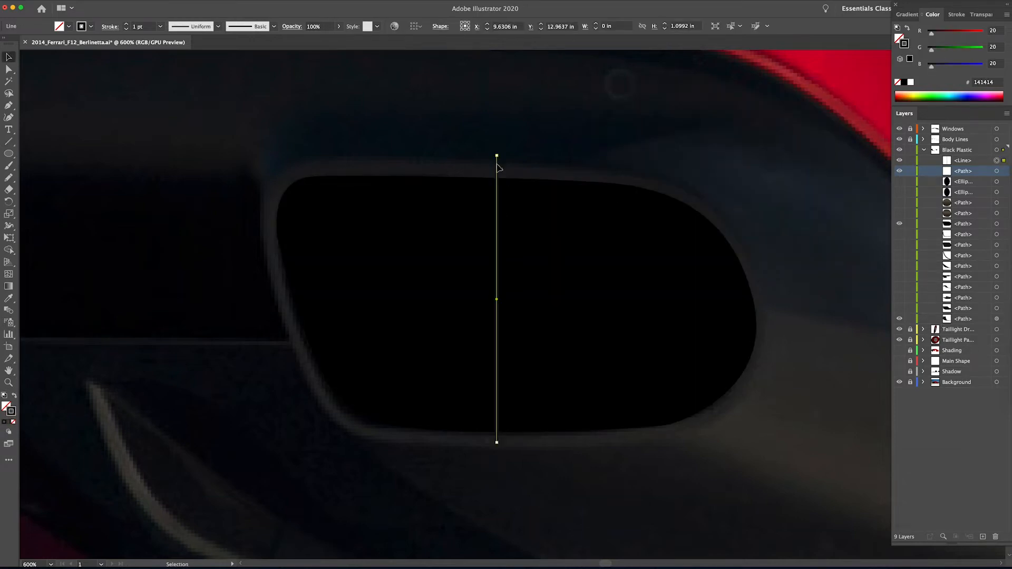
mouse_move(509, 168)
mouse_down()
mouse_move(505, 158)
mouse_move(523, 171)
mouse_up()
key(super+d)
drag(569, 158, 493, 171)
click(956, 14)
click(970, 30)
click(986, 51)
Step: Copy the set of vertical lines repeatedly to both sides until they span the whole width of the black recess
drag(600, 154, 493, 177)
drag(524, 177, 575, 177)
drag(575, 178, 628, 178)
drag(628, 179, 679, 178)
drag(680, 178, 732, 178)
drag(733, 178, 421, 176)
drag(422, 176, 373, 176)
drag(372, 176, 323, 175)
drag(323, 175, 293, 174)
Step: Select all the vertical lines and distribute their centers evenly in the horizontal direction
drag(242, 147, 791, 173)
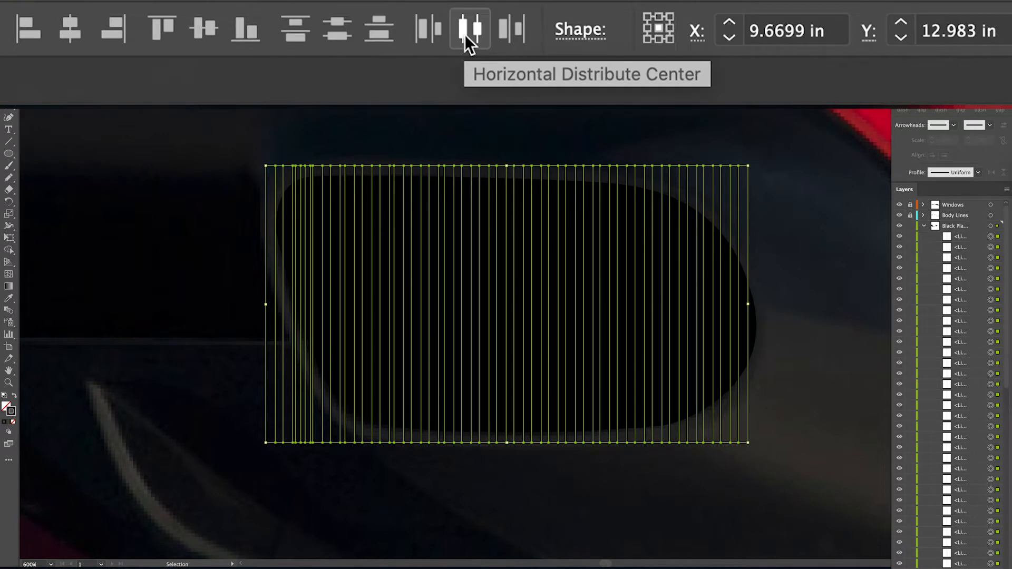
click(571, 28)
click(619, 84)
key(z)
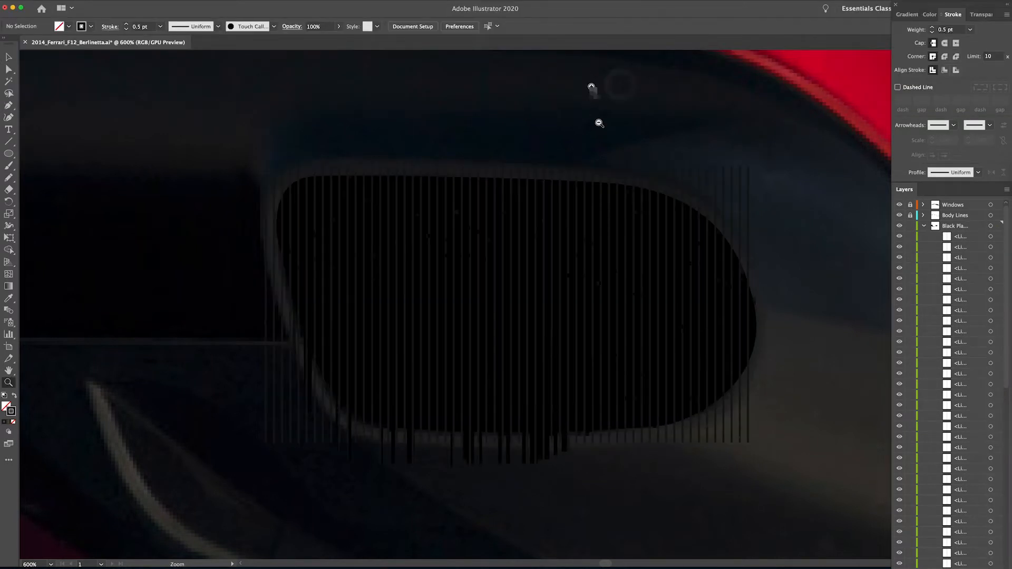
Step: Move the black recess shape together with its vertical lines to the blank area below the car
alt+click(599, 123)
alt+click(490, 227)
alt+click(463, 269)
alt+click(380, 382)
alt+click(363, 388)
key(v)
key(super+a)
drag(561, 275, 524, 460)
scroll(968, 418, down, 5)
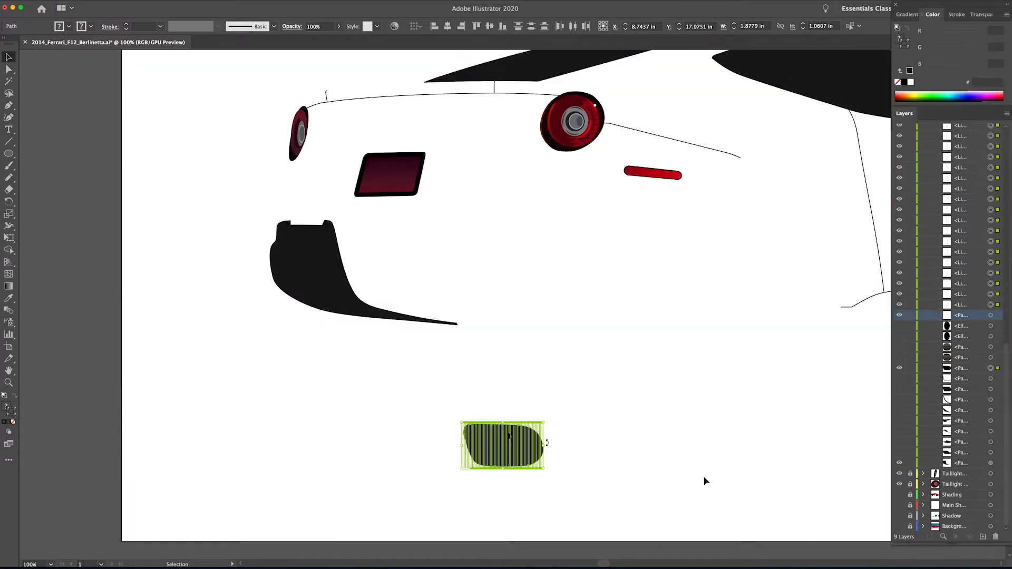
Step: Add more vertical line copies over the recess and distribute the whole set evenly for a denser spacing
super+click(583, 423)
key(super+shift+a)
super+click(491, 303)
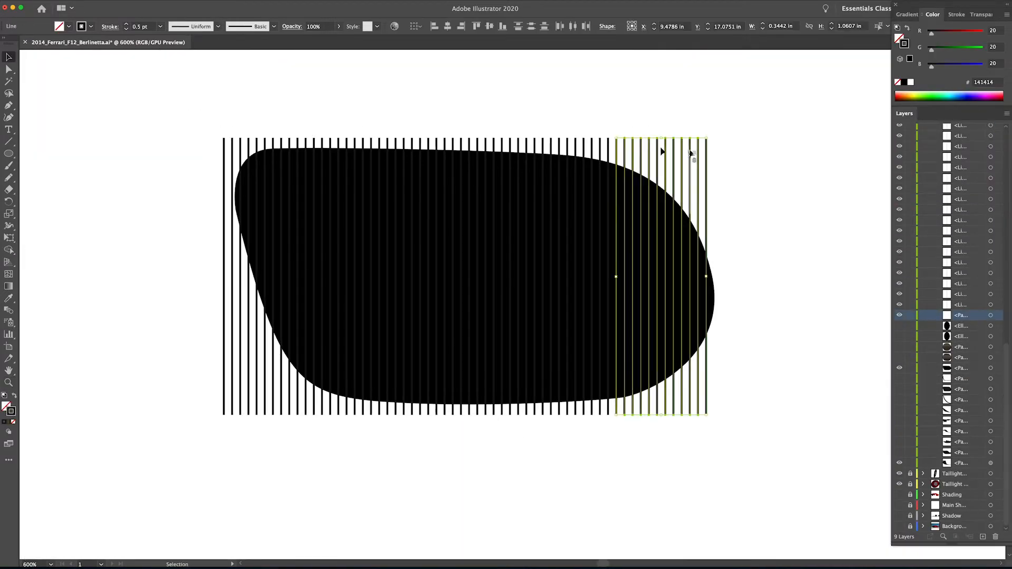
drag(767, 119, 209, 145)
click(573, 26)
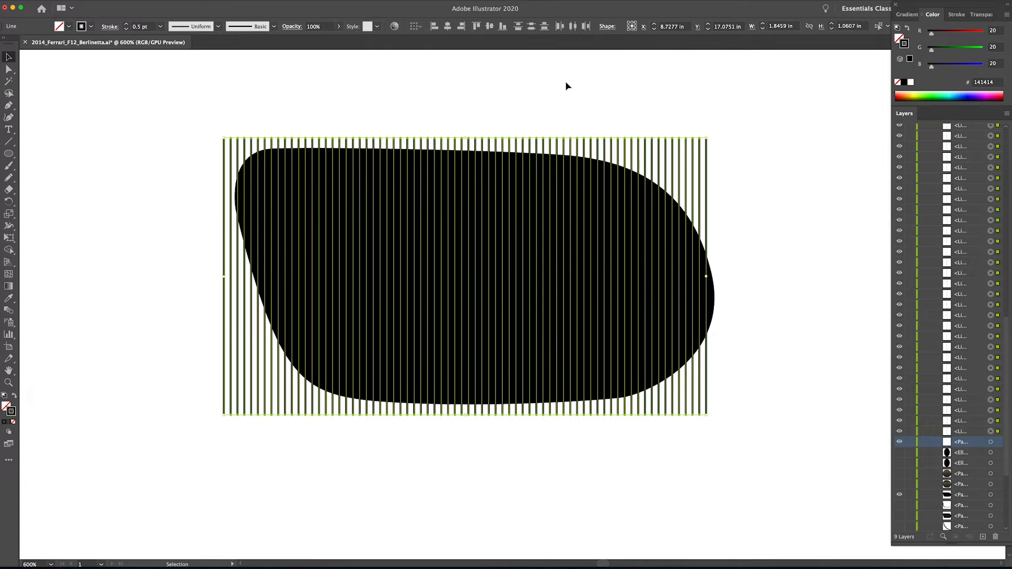
Step: Set the stroke color of all the vertical lines to 232323
click(560, 99)
super+click(546, 191)
super+click(533, 270)
super+click(510, 326)
drag(510, 325, 677, 107)
alt+super+click(636, 184)
super+click(596, 212)
alt+super+click(558, 226)
alt+super+click(486, 300)
drag(362, 209, 332, 217)
double_click(11, 411)
click(587, 217)
click(825, 111)
Step: Copy the vertical line set below the recess and make each of the two sets its own group
click(552, 166)
super+click(515, 299)
drag(253, 166, 666, 511)
key(super+g)
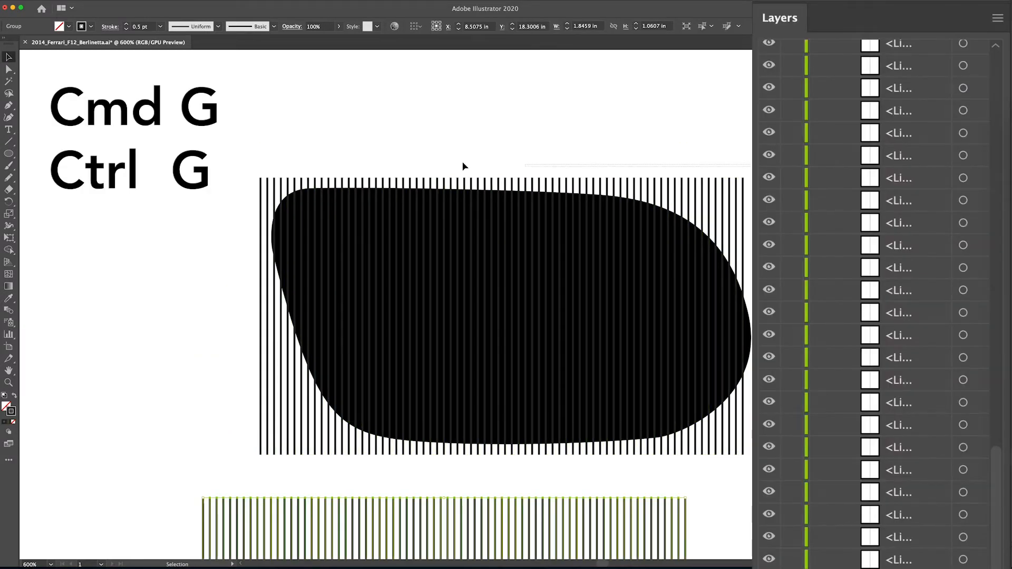
drag(193, 180, 193, 180)
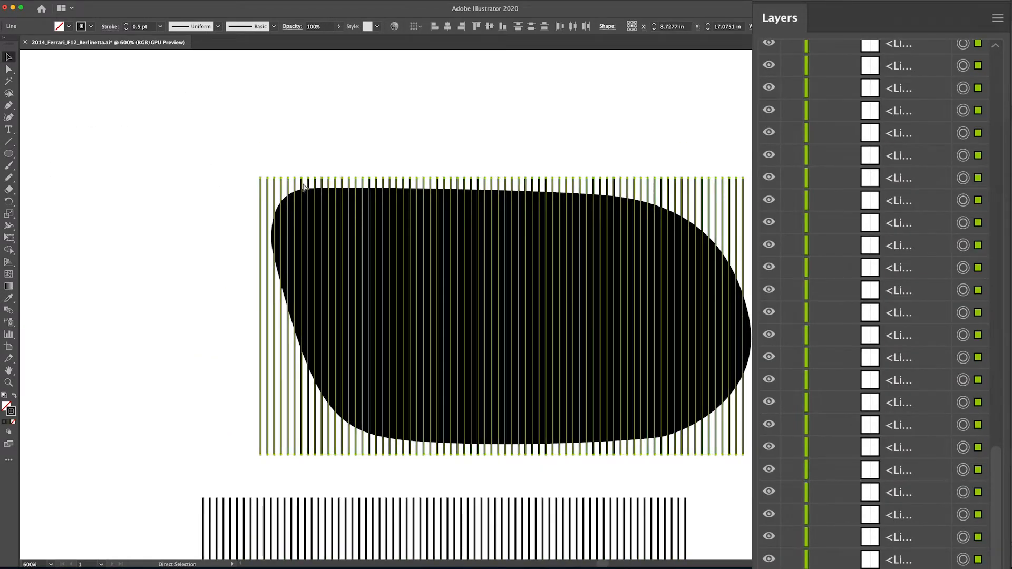
key(super+g)
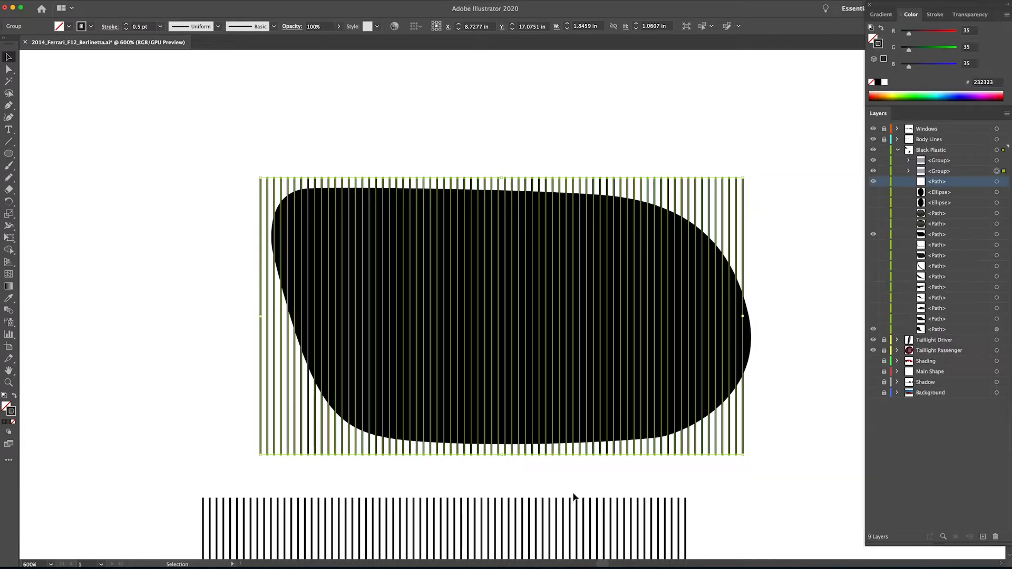
Step: Rotate the copied line group to horizontal, place it over the recess, and stretch it to about the recess's width
drag(644, 506, 674, 205)
drag(738, 202, 546, 395)
drag(610, 335, 760, 326)
drag(334, 335, 266, 335)
click(997, 171)
click(805, 312)
key(super+a)
key(shift+super+g)
drag(796, 85, 160, 172)
key(Delete)
click(506, 177)
key(super+z)
click(230, 165)
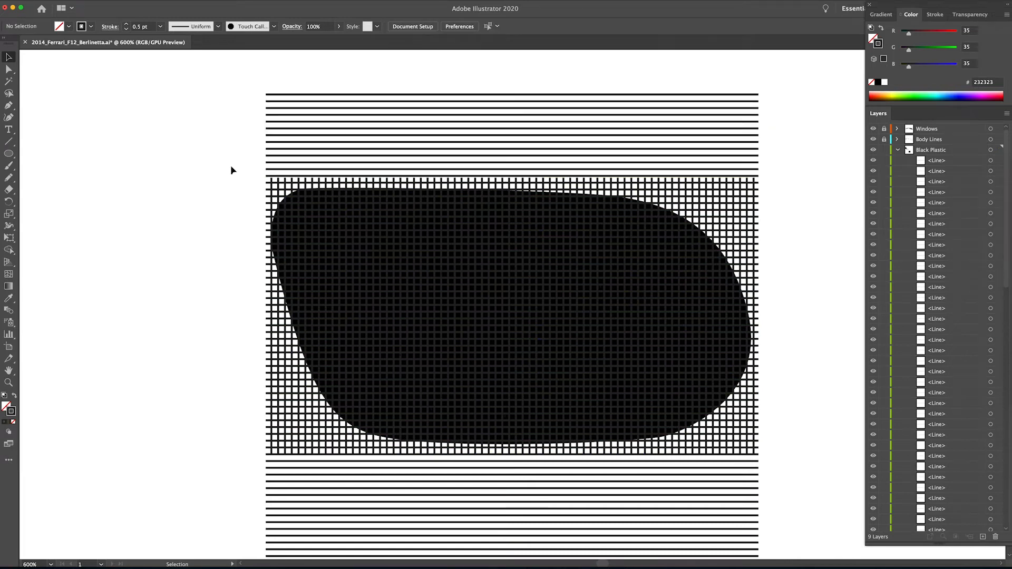
alt+super+click(313, 343)
alt+super+click(313, 344)
drag(623, 353, 689, 292)
key(super+z)
Step: Widen the horizontal line group to about 2.73 in and stretch the vertical line group to the same width
click(594, 167)
drag(602, 279, 641, 289)
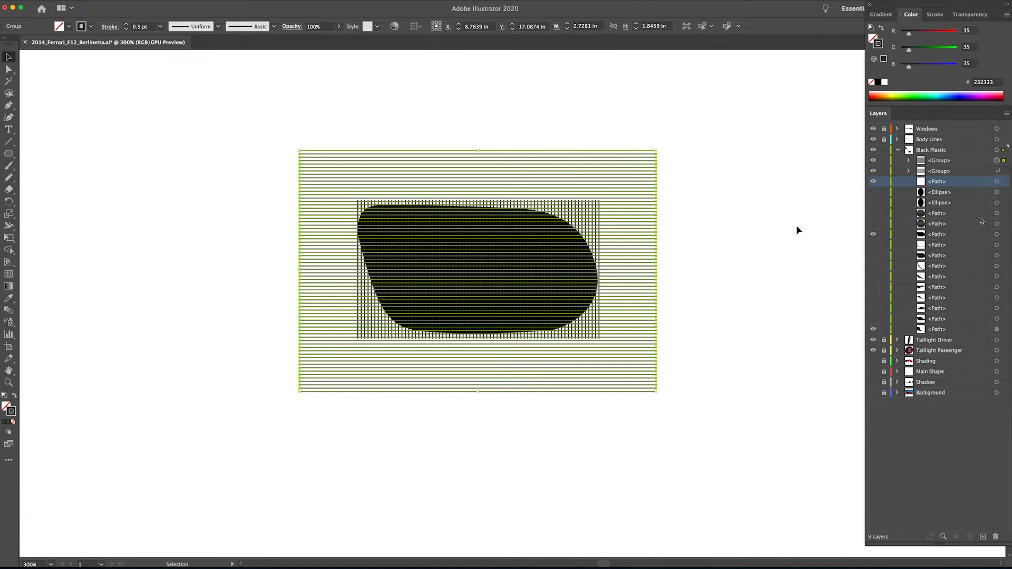
click(997, 171)
drag(479, 200, 469, 153)
drag(599, 247, 652, 250)
drag(359, 247, 306, 244)
Step: Ungroup the vertical lines, add copies to fill the wider area, and distribute them evenly in the horizontal direction
drag(490, 205, 490, 188)
key(super+shift+g)
drag(673, 121, 565, 144)
drag(577, 145, 493, 144)
drag(302, 102, 667, 135)
drag(271, 99, 669, 148)
click(573, 27)
click(694, 89)
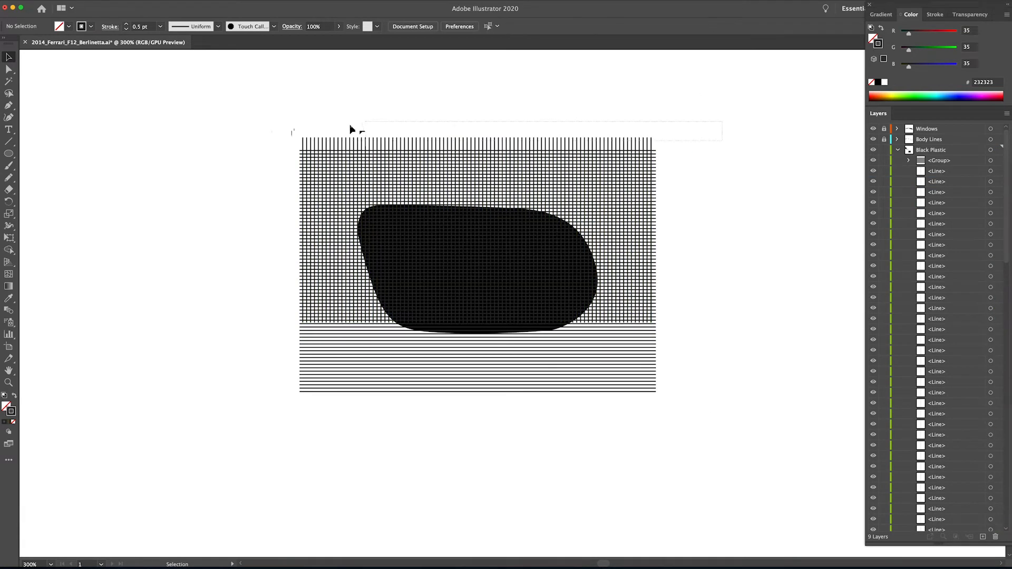
Step: Lengthen the vertical lines down to the lower edge of the horizontal lines and group them again
drag(350, 125, 292, 128)
drag(432, 159, 431, 167)
drag(477, 331, 476, 393)
drag(709, 133, 271, 186)
key(z)
click(472, 171)
drag(389, 124, 448, 178)
key(v)
drag(271, 142, 700, 151)
key(super+g)
Step: Rotate the line grid about 45 degrees into a diamond pattern and move the black recess shape to the top of the Black Plastic layer
drag(711, 145, 759, 276)
click(767, 271)
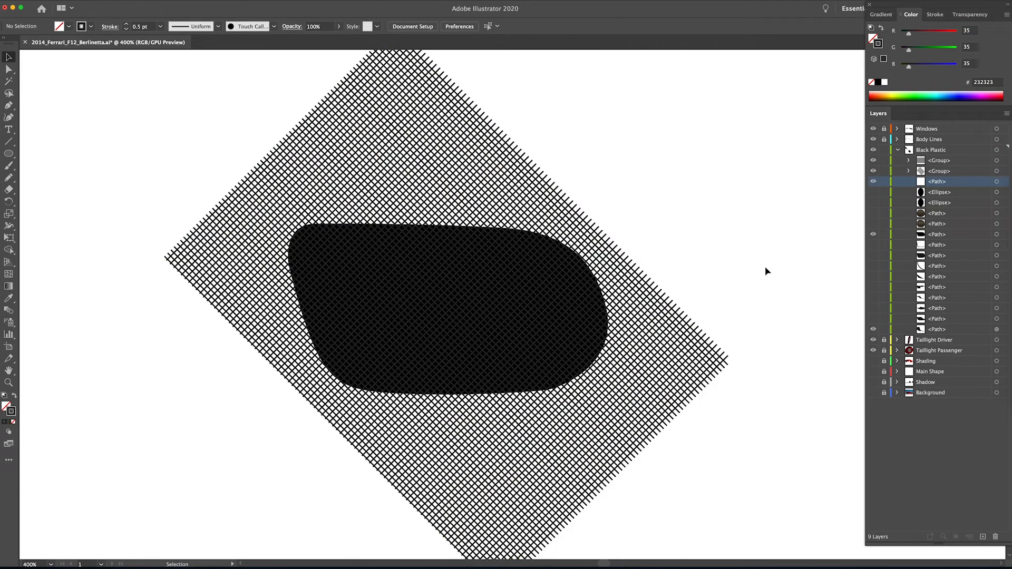
click(943, 235)
drag(940, 160, 940, 161)
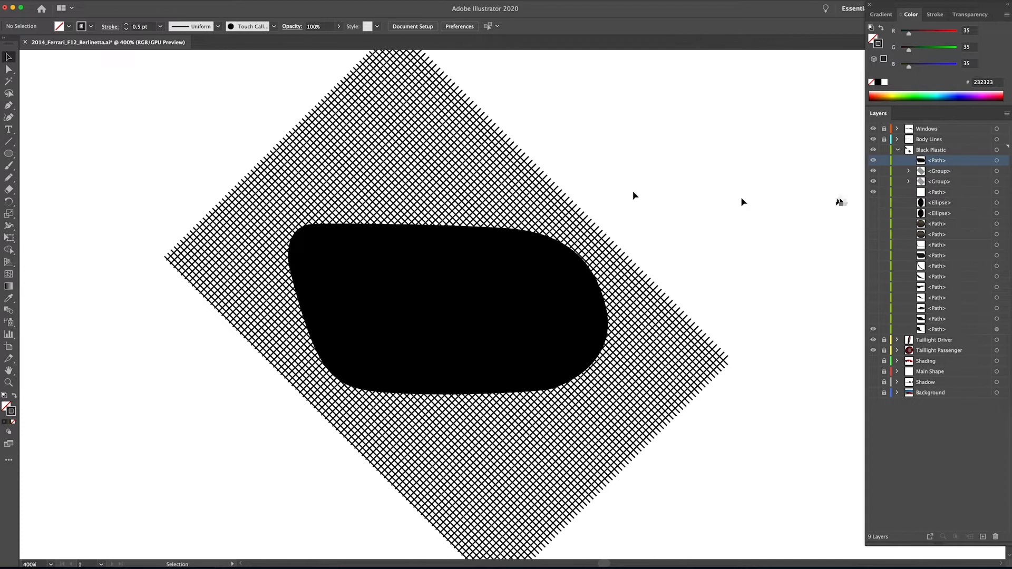
Step: Combine the diamond grid lines into one group and expand only their strokes
drag(611, 177, 638, 158)
click(103, 0)
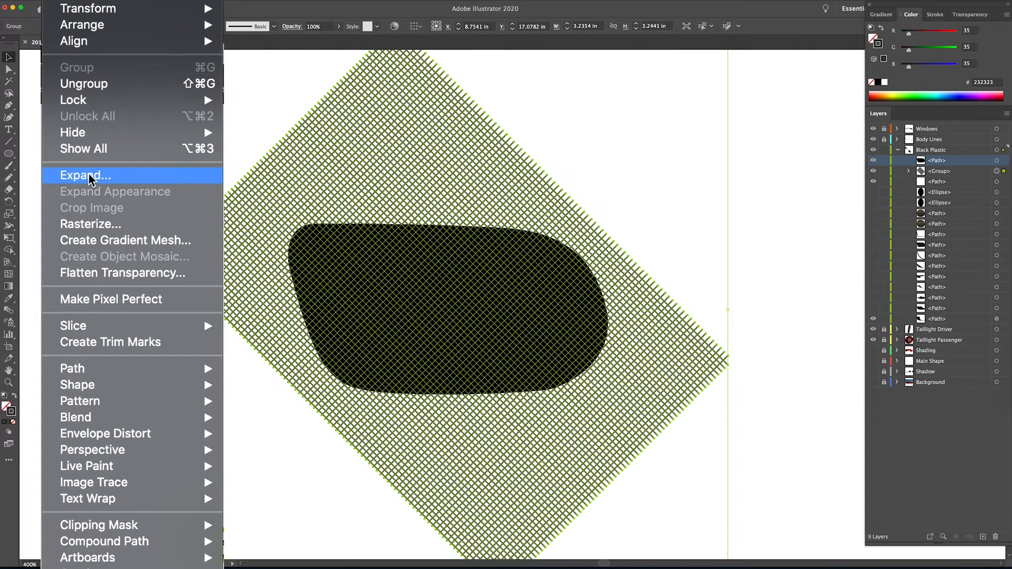
click(90, 179)
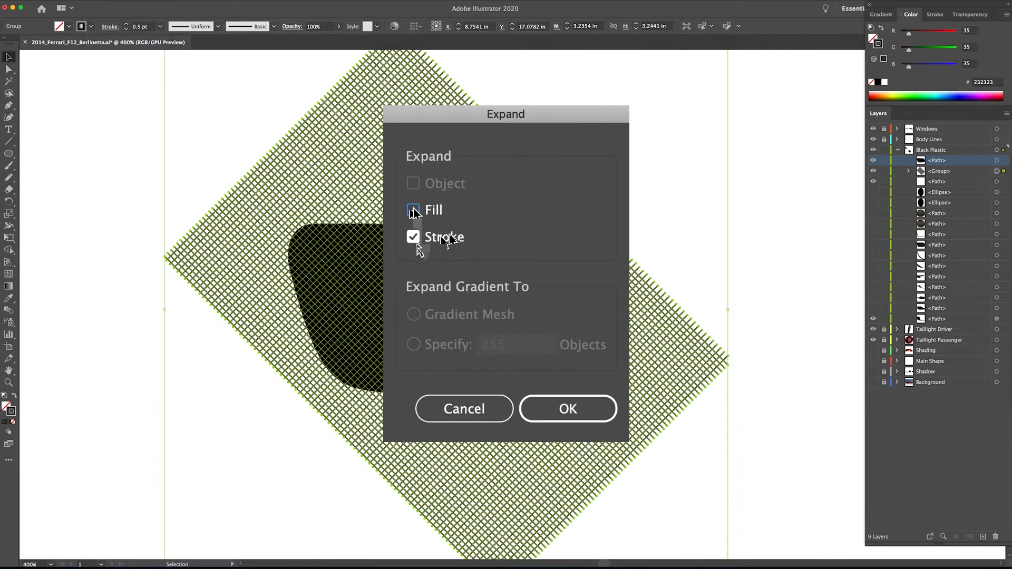
click(565, 409)
Step: Unite the expanded grid lines into a single mesh shape with Pathfinder
key(z)
drag(535, 187, 690, 287)
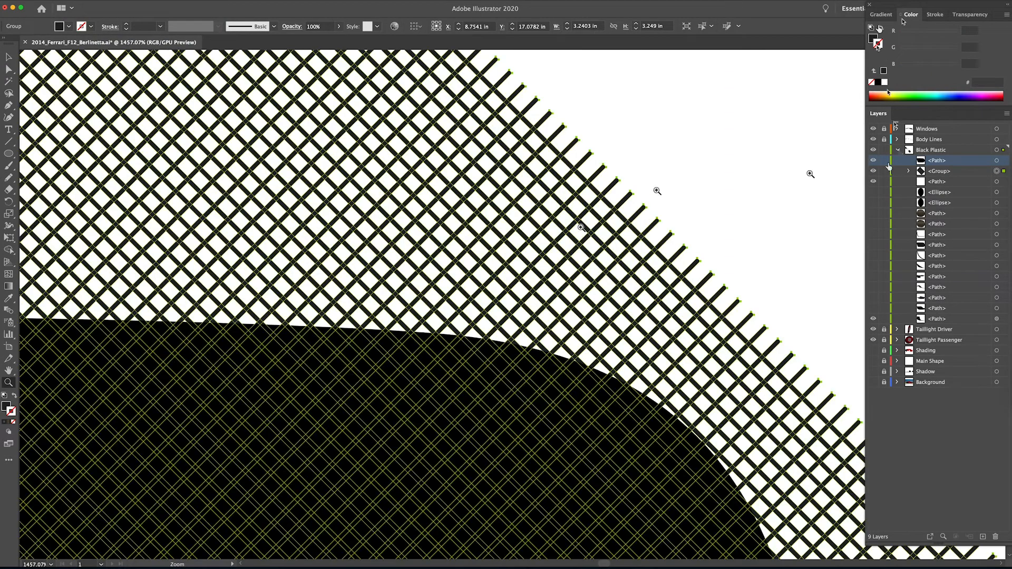
click(213, 1)
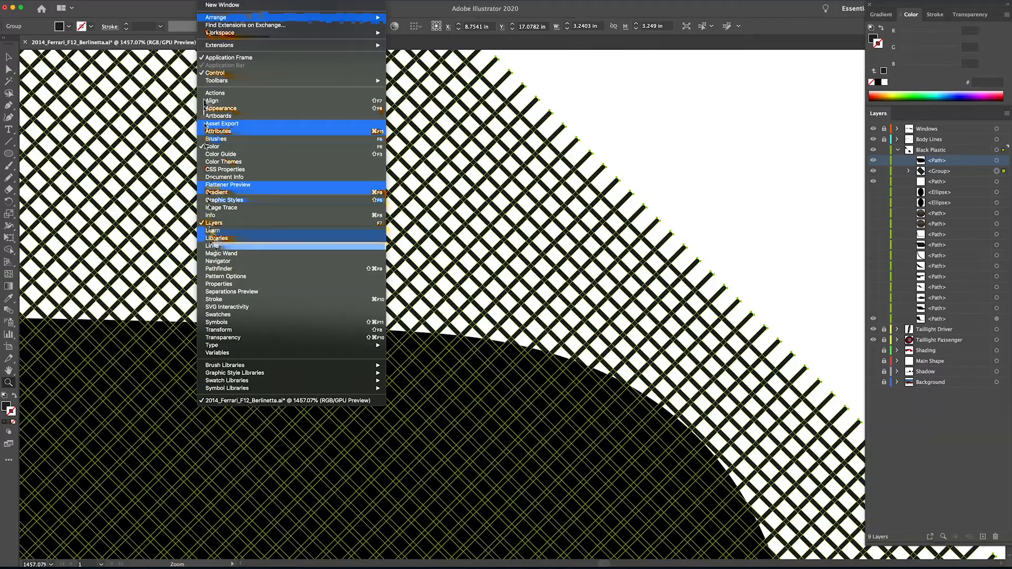
click(274, 264)
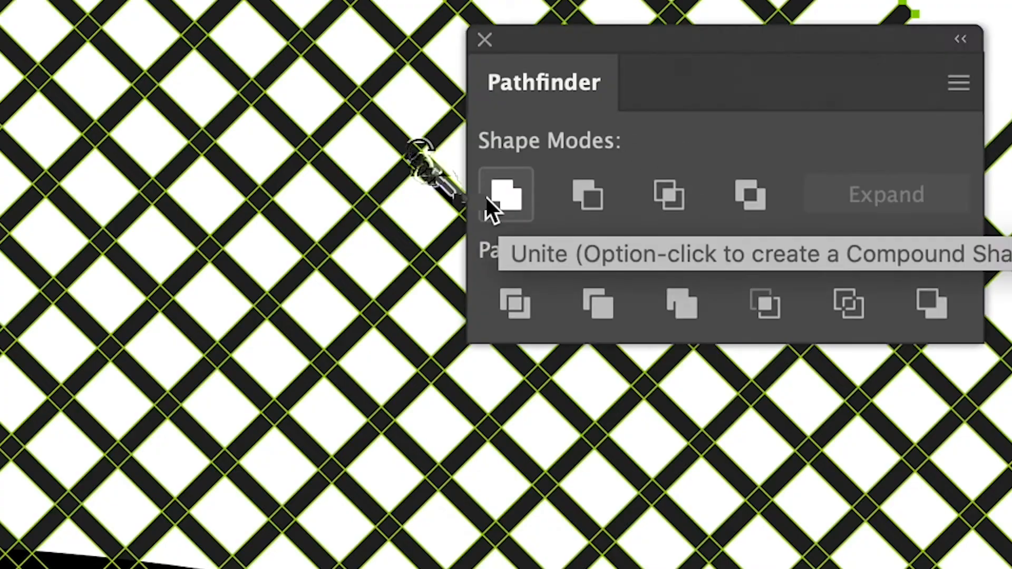
click(504, 192)
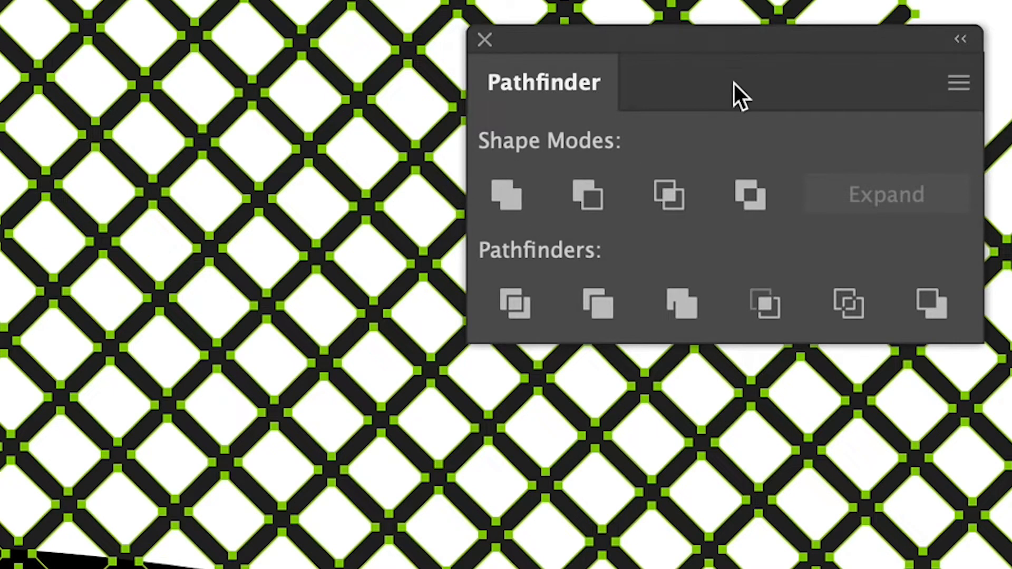
click(627, 177)
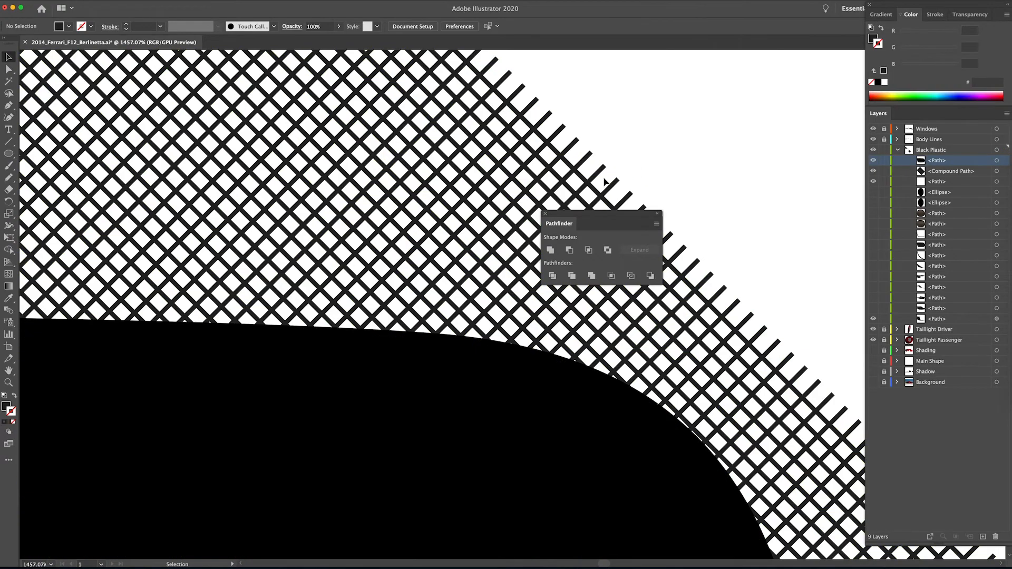
Step: Intersect the mesh with a copy of the black recess shape to trim it to the recess outline
scroll(606, 182, down, 3)
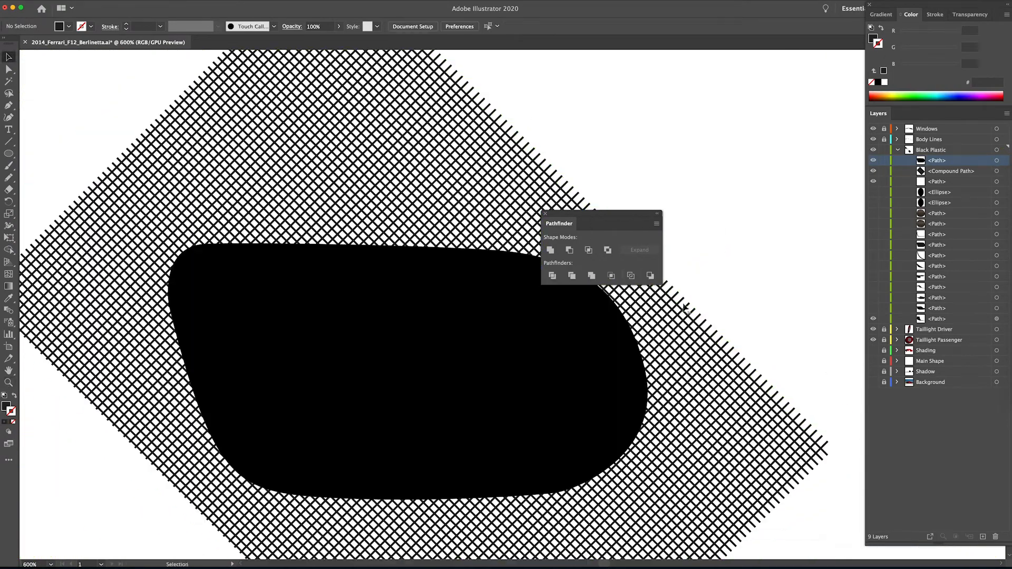
drag(610, 393, 610, 393)
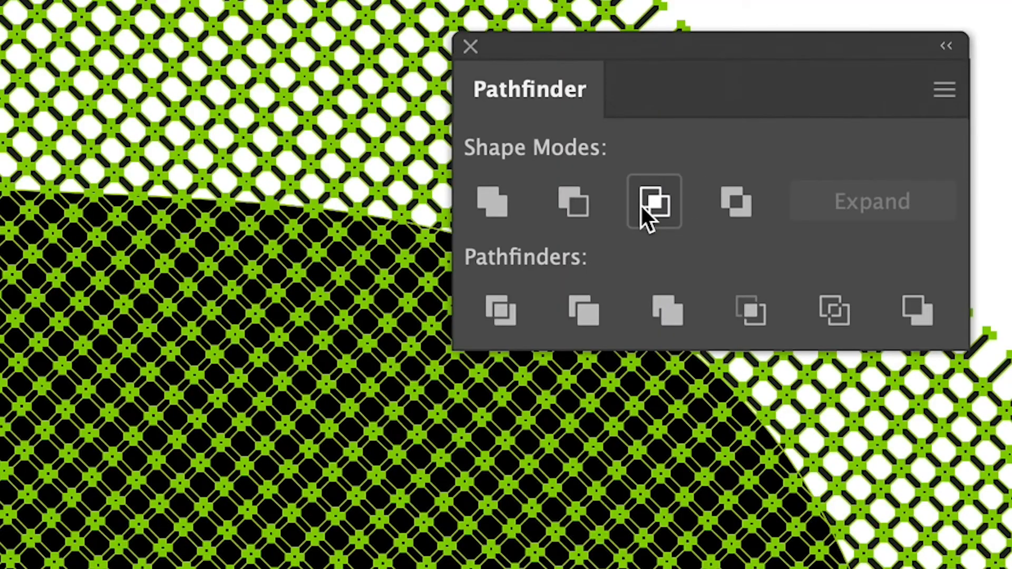
click(641, 206)
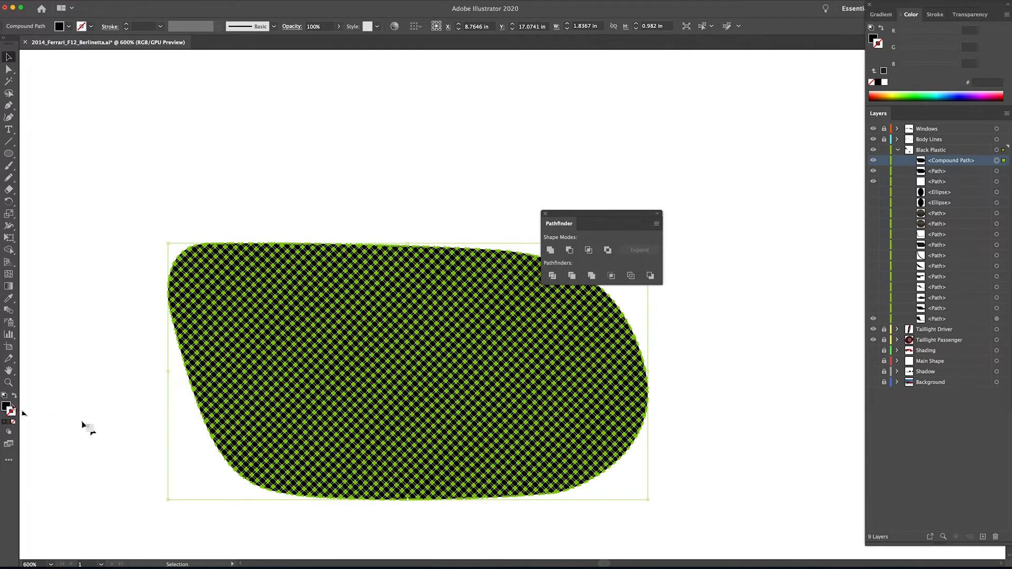
Step: Fill the trimmed mesh with 2b2b2b and move the Pathfinder controls away from the artwork
double_click(6, 406)
click(824, 112)
click(424, 175)
drag(576, 213, 748, 84)
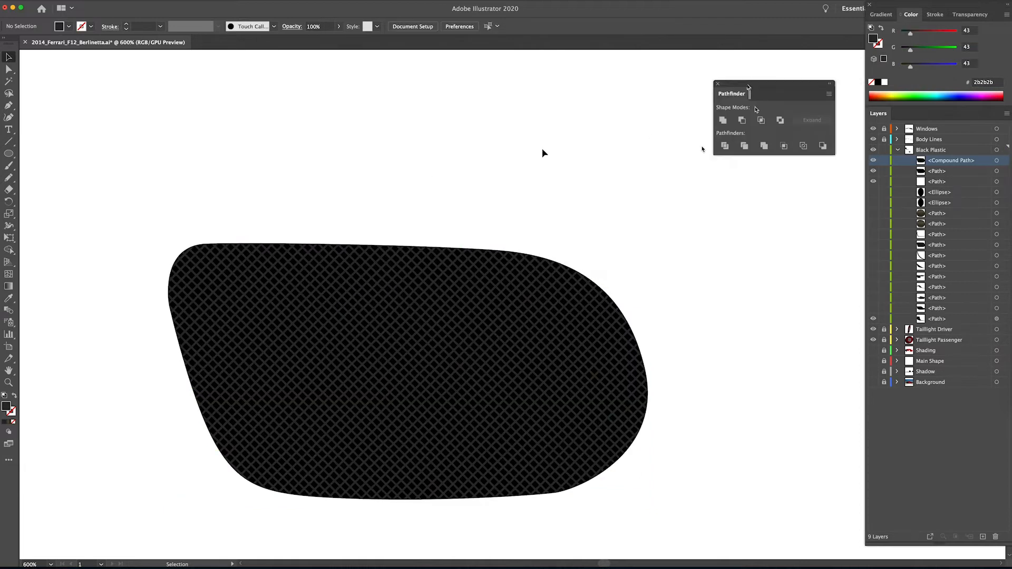
Step: Group the mesh with the black recess shape and place the group back over the exhaust opening on the car
key(c)
click(479, 239)
key(v)
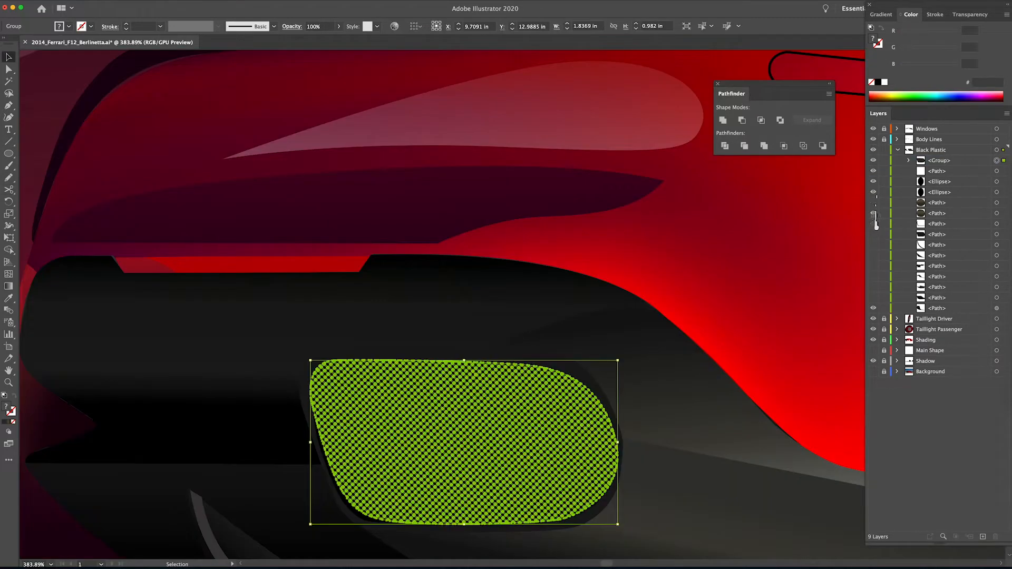
drag(464, 371, 840, 204)
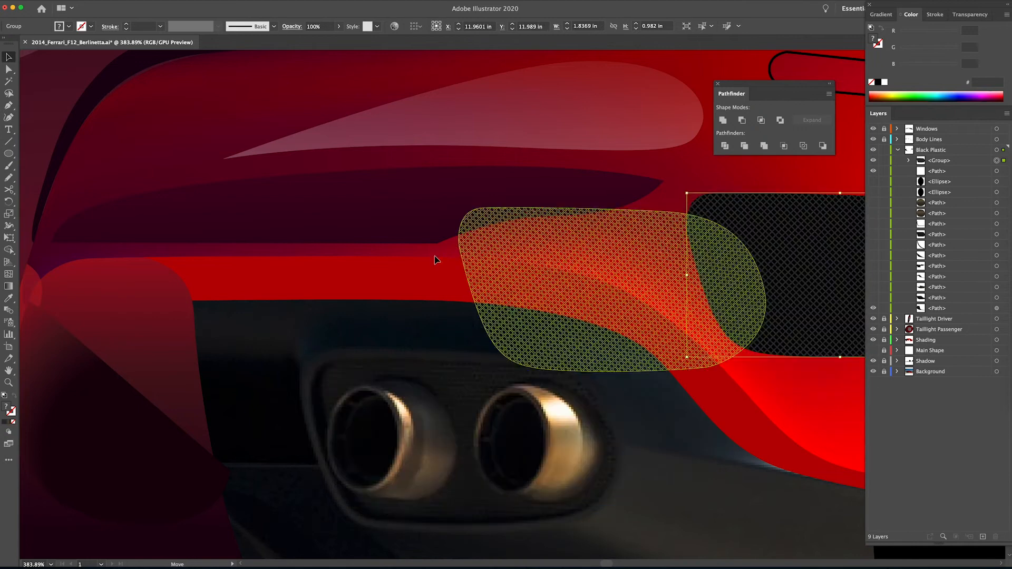
key(super+z)
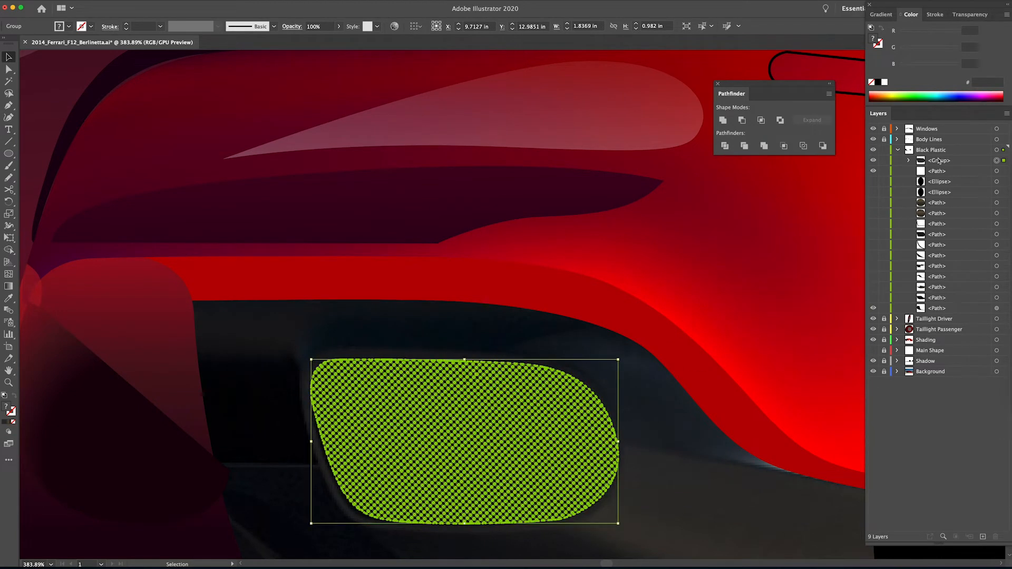
Step: Show all the hidden Black Plastic shapes and move the mesh group below the exhaust tips and the recess's inner edge shape
click(874, 298)
click(1004, 226)
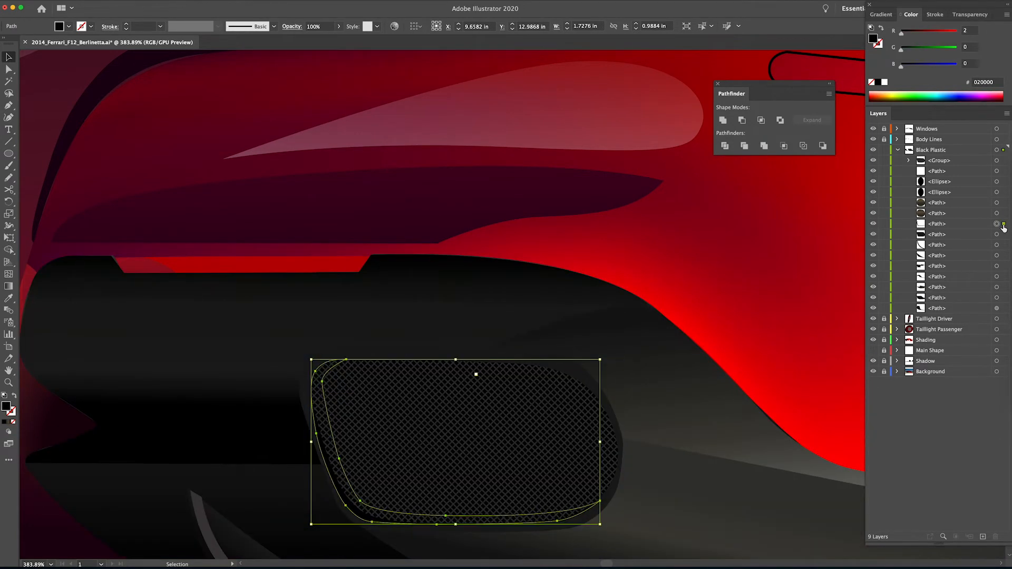
drag(936, 164, 936, 229)
click(587, 317)
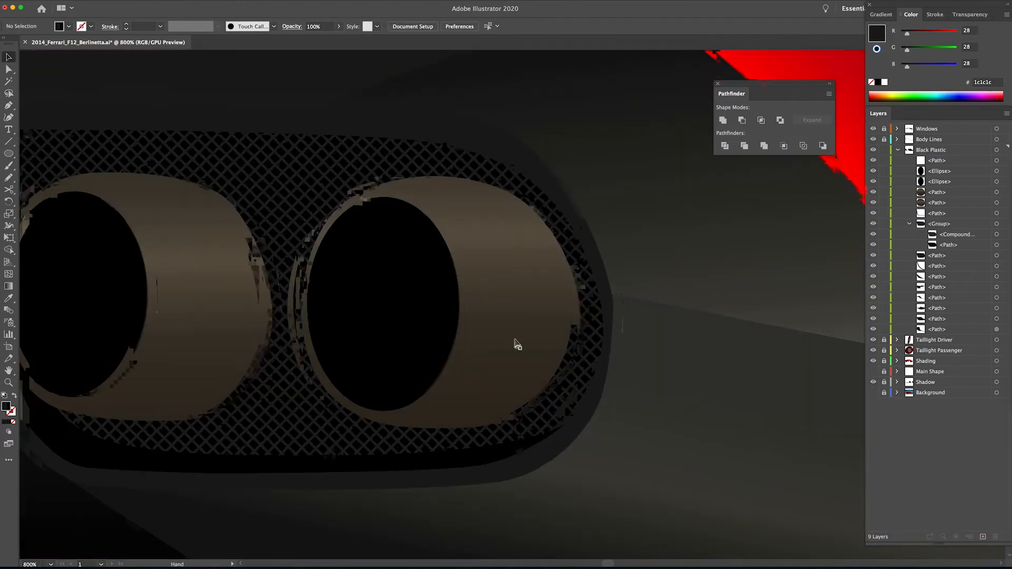
Step: Duplicate the right exhaust tip's brown body and black opening ellipse above the original tip
drag(502, 323, 651, 390)
click(651, 391)
key(super+minus)
drag(580, 351, 595, 176)
drag(594, 179, 611, 328)
drag(517, 448, 544, 211)
Step: Enlarge the copied black ellipse to about 0.581 by 0.712 in so it covers most of the copied tip body
drag(555, 344, 593, 392)
drag(543, 317, 538, 308)
drag(511, 175, 511, 187)
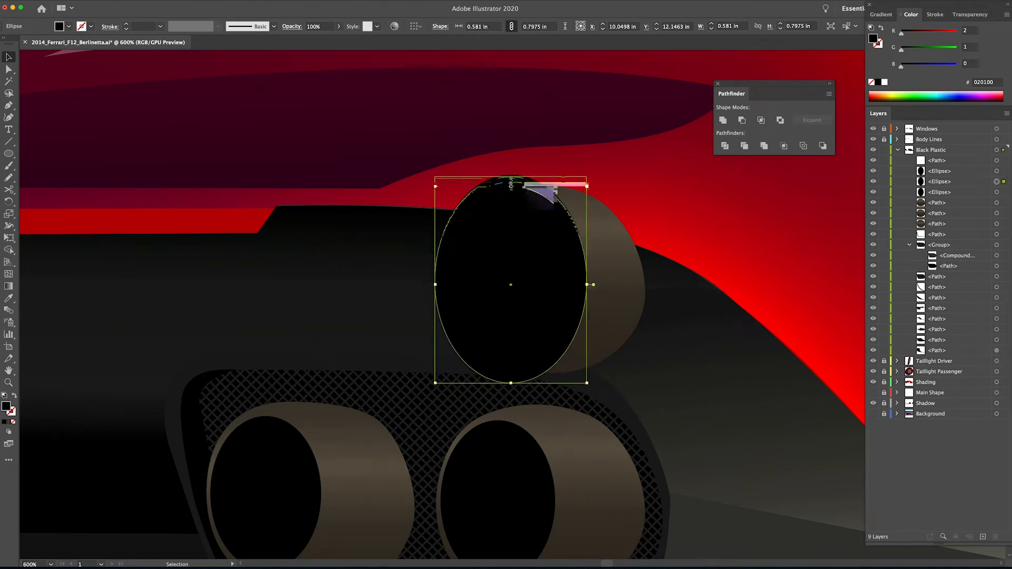
drag(511, 385, 515, 373)
Step: Subtract the enlarged ellipse from the copied tip body and erase the leftover sliver to keep only the crescent
shift+click(622, 279)
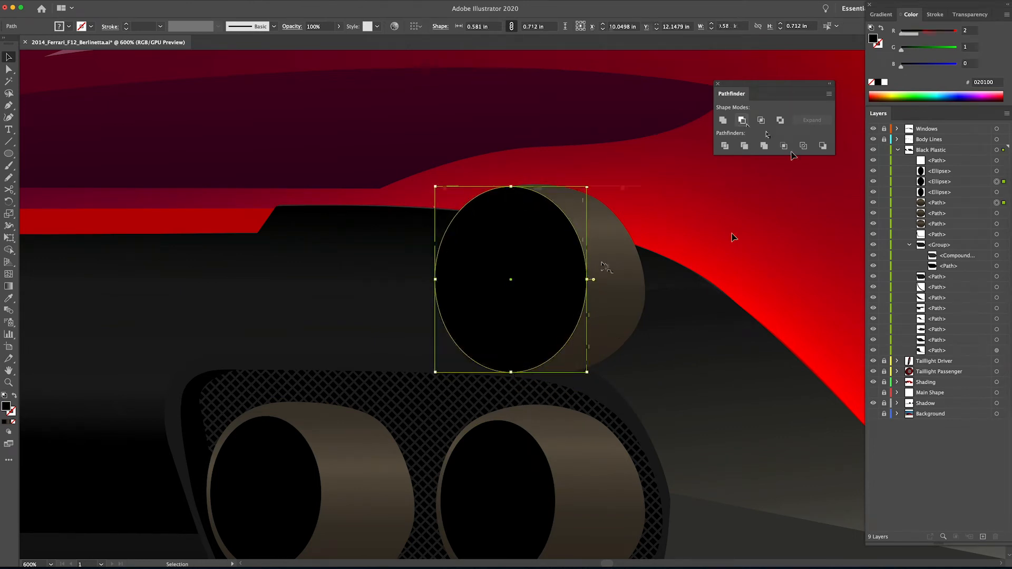
click(743, 122)
key(shift+e)
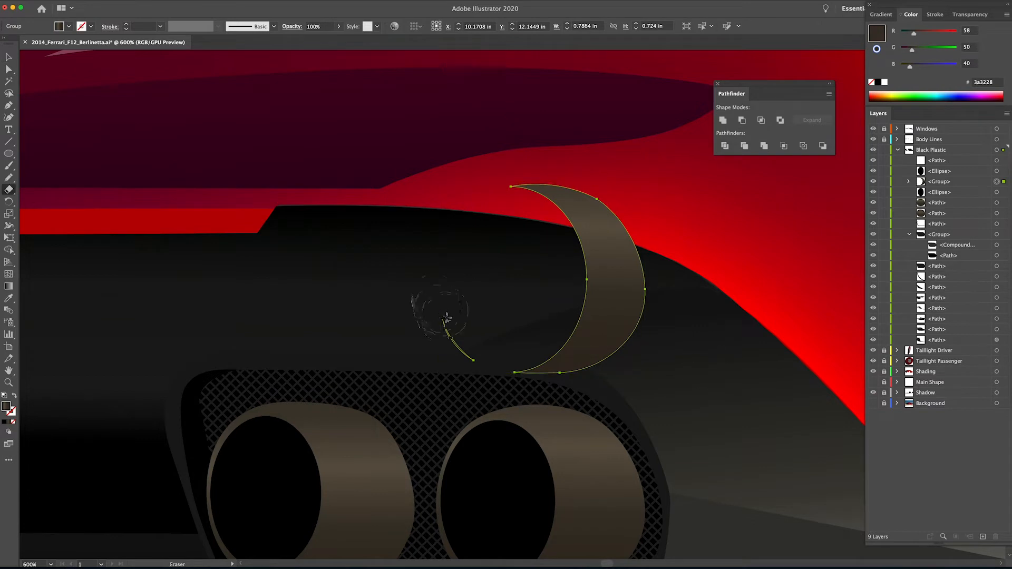
scroll(379, 191, down, 3)
key(v)
Step: Move the crescent back onto the outer side of the right exhaust tip and set its blending mode to Multiply
drag(626, 145, 618, 356)
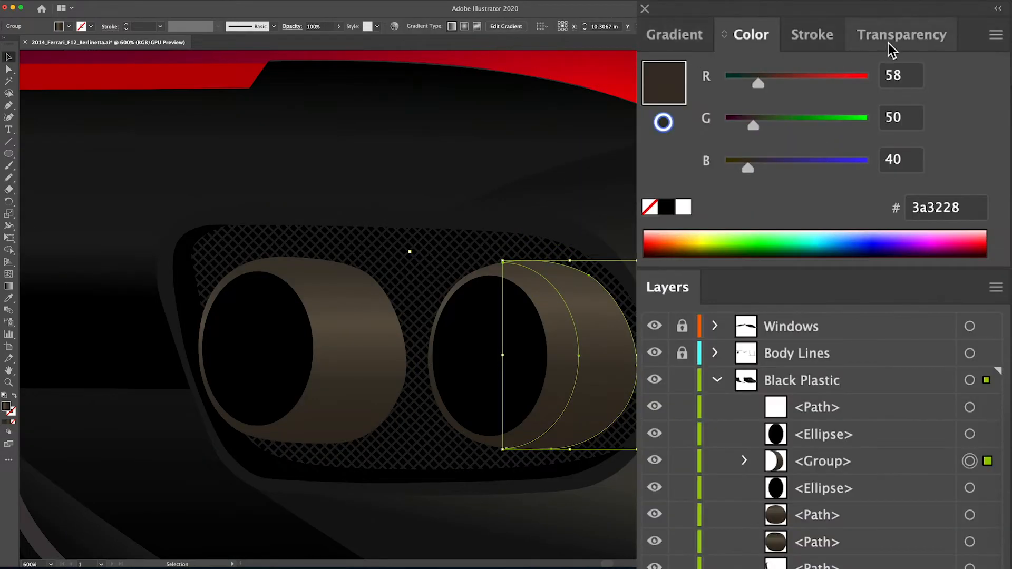
click(970, 15)
click(757, 74)
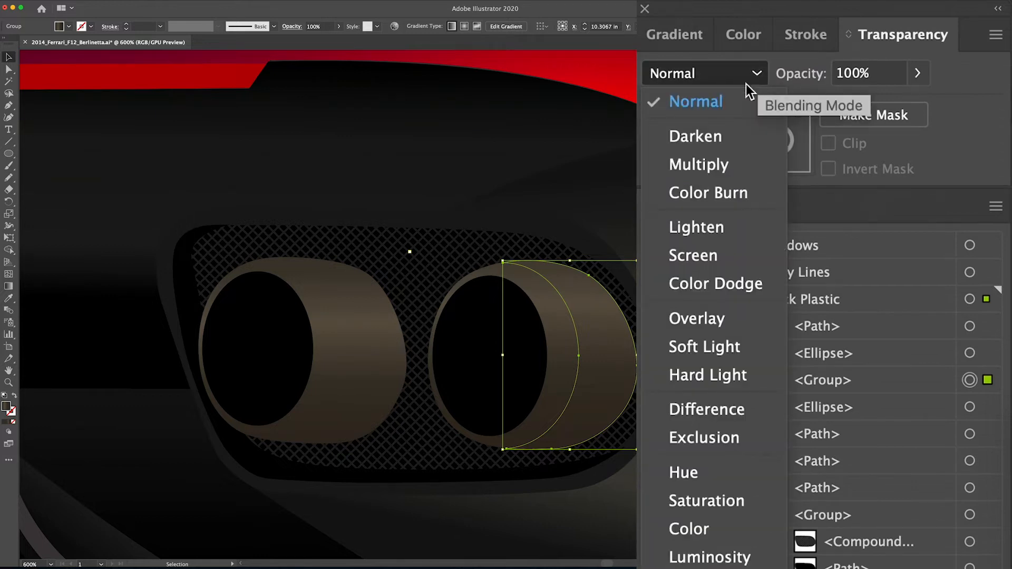
click(732, 164)
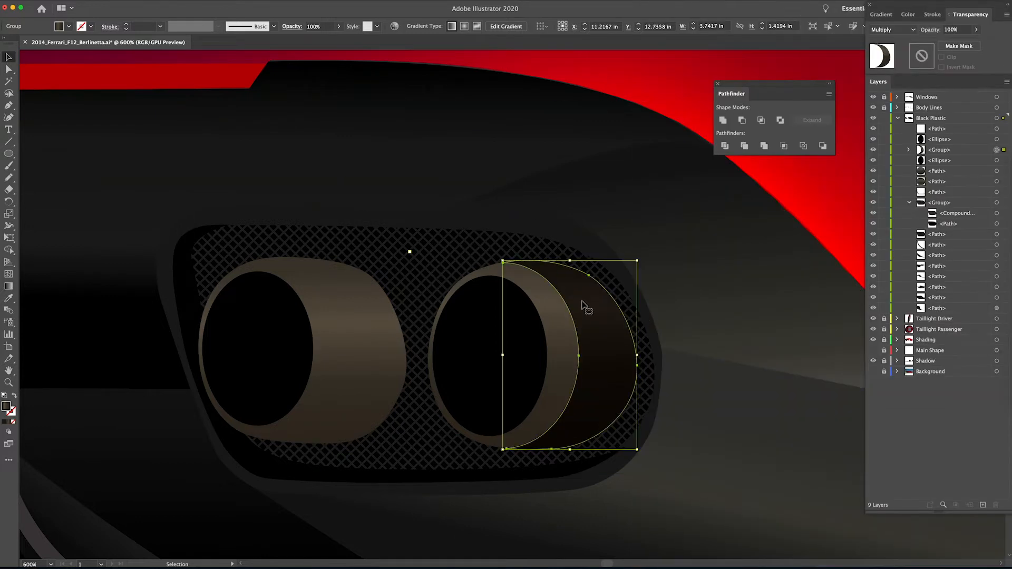
Step: Align the shading crescent with the right exhaust tip's edges and reduce its opacity to 80%
click(591, 320)
super+click(580, 416)
click(477, 379)
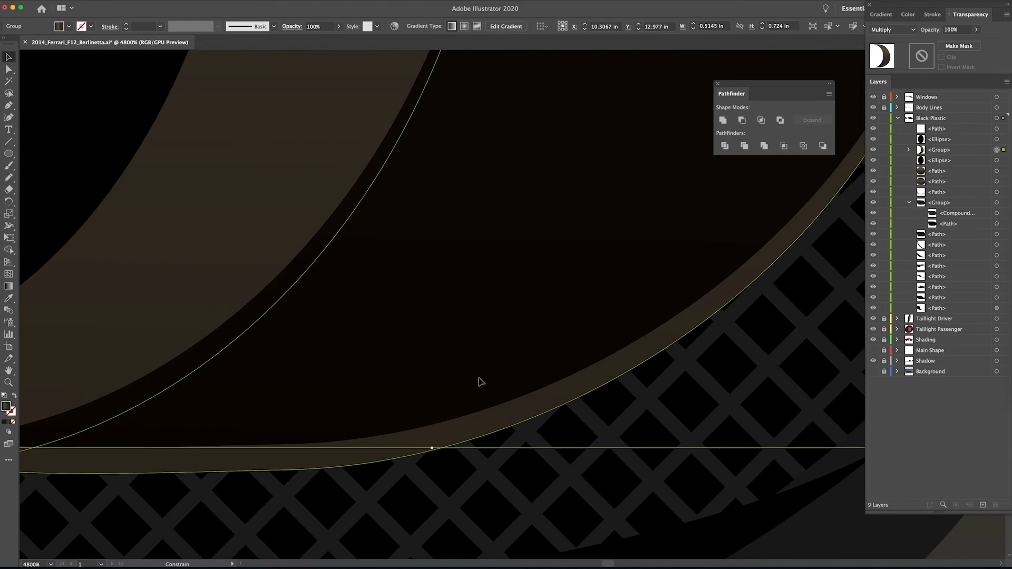
alt+super+click(480, 273)
click(653, 343)
drag(481, 273, 592, 332)
click(609, 327)
click(931, 31)
text(50)
key(Return)
Step: Duplicate the left exhaust tip's brown body and black opening ellipse above the original tip
click(606, 244)
drag(511, 292, 530, 287)
click(530, 287)
drag(537, 176, 537, 243)
shift+click(474, 358)
drag(551, 362, 498, 263)
Step: Enlarge and widen the copied left ellipse until it covers most of the copied tip body
click(406, 248)
drag(394, 189, 395, 179)
drag(395, 340, 394, 350)
drag(340, 264, 337, 264)
drag(449, 264, 487, 264)
drag(412, 178, 412, 175)
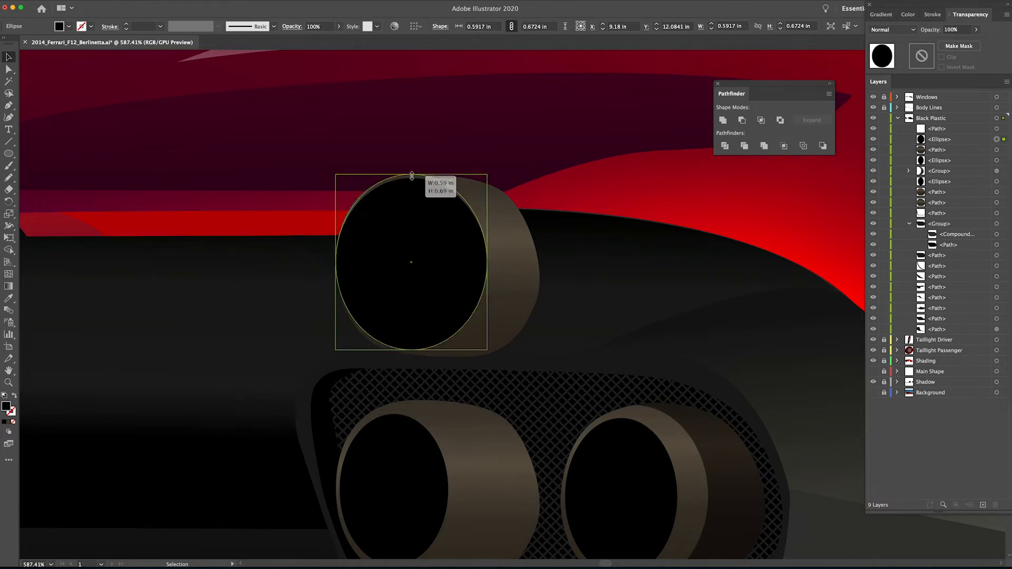
drag(336, 264, 331, 264)
drag(409, 350, 410, 354)
drag(487, 263, 491, 262)
drag(411, 174, 411, 172)
Step: Subtract the enlarged ellipse from the copied left tip body and erase the leftover sliver to keep only the crescent
shift+click(506, 237)
click(742, 120)
key(shift+e)
click(377, 342)
key(v)
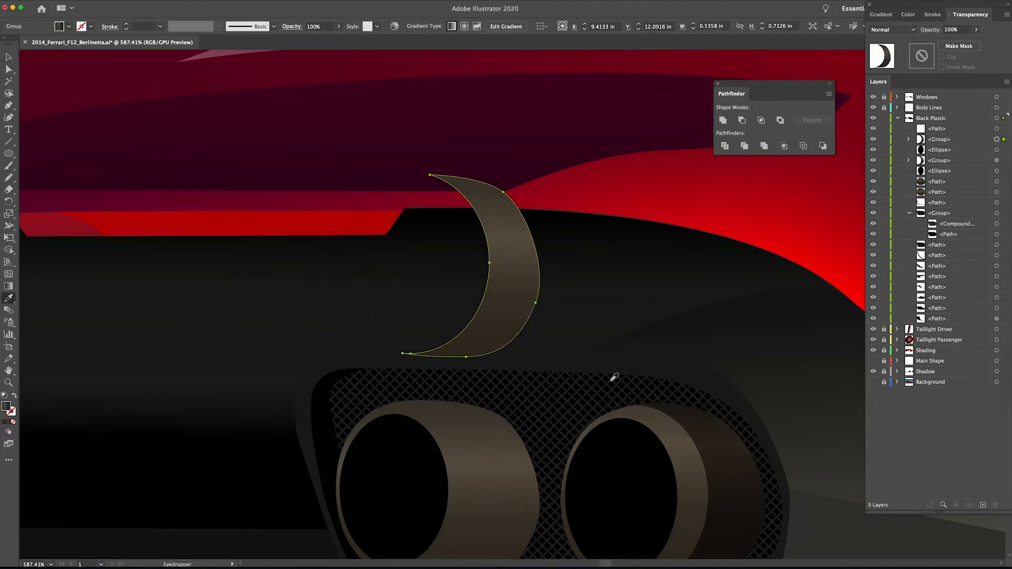
Step: Set the left tip's shading crescent to Multiply blending with reduced opacity
click(893, 30)
click(888, 69)
click(944, 31)
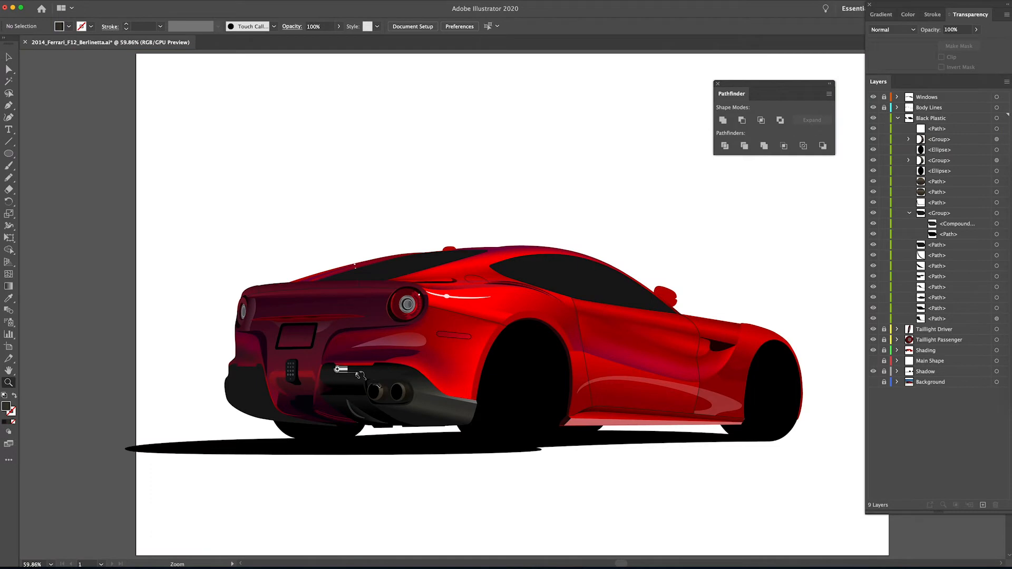
Step: Draw a thin crescent-shaped highlight with the Pen tool along the right inner rim of the right exhaust tip and refine its curves
drag(378, 385, 617, 499)
scroll(617, 499, down, 1)
key(v)
click(558, 416)
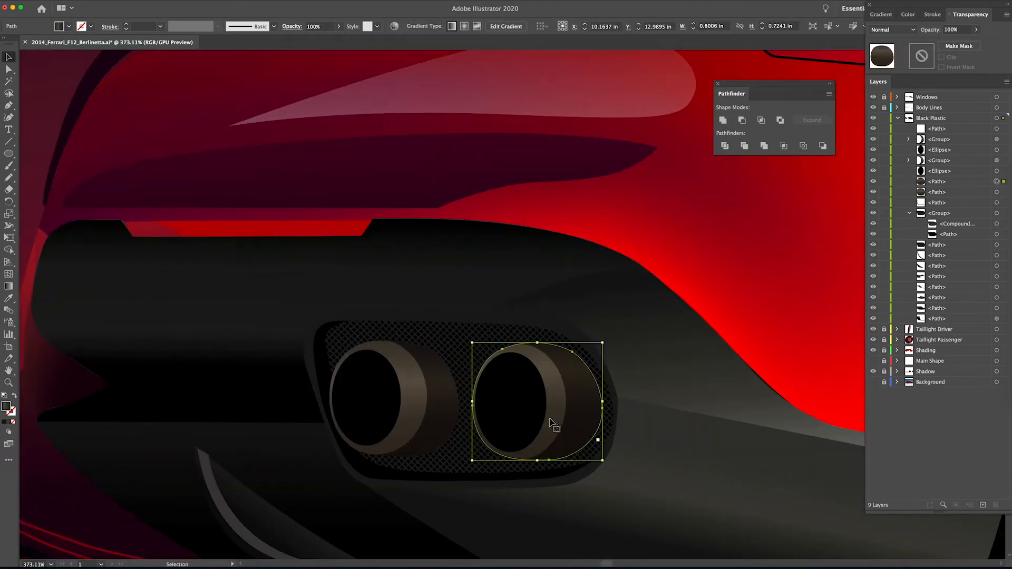
key(z)
click(548, 354)
click(501, 342)
click(8, 105)
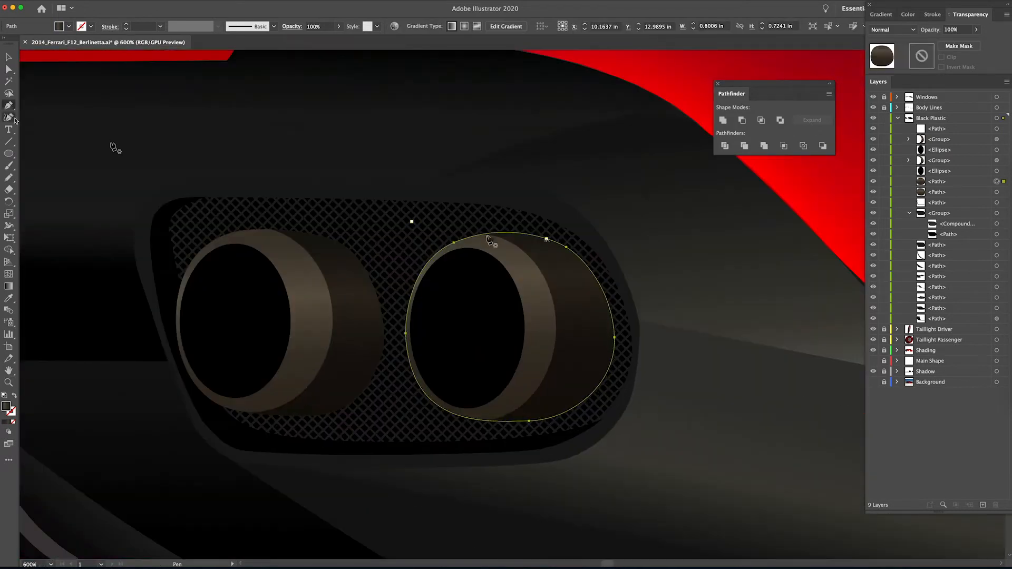
click(464, 245)
drag(506, 268, 516, 296)
drag(533, 345, 532, 343)
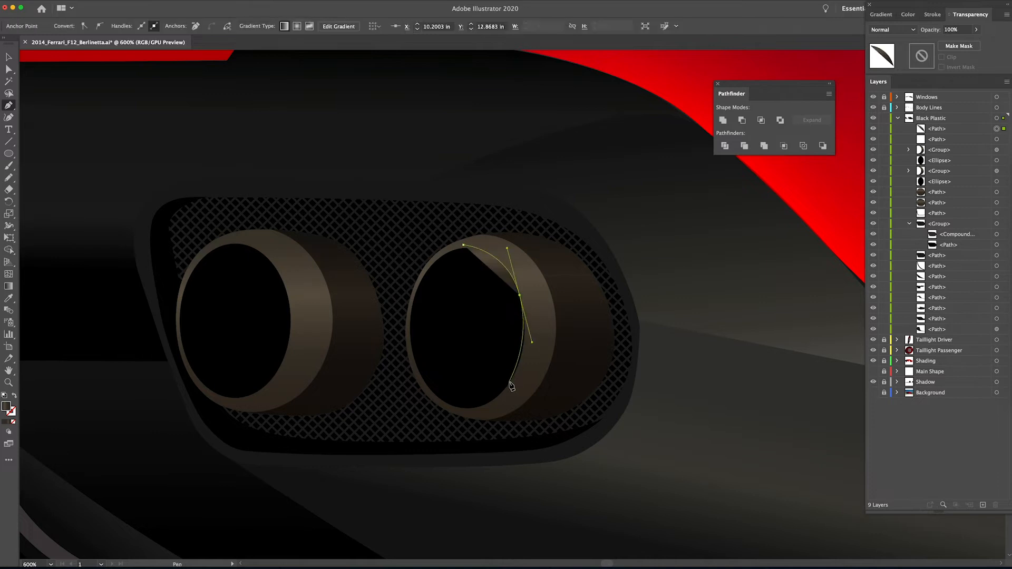
drag(501, 397, 501, 395)
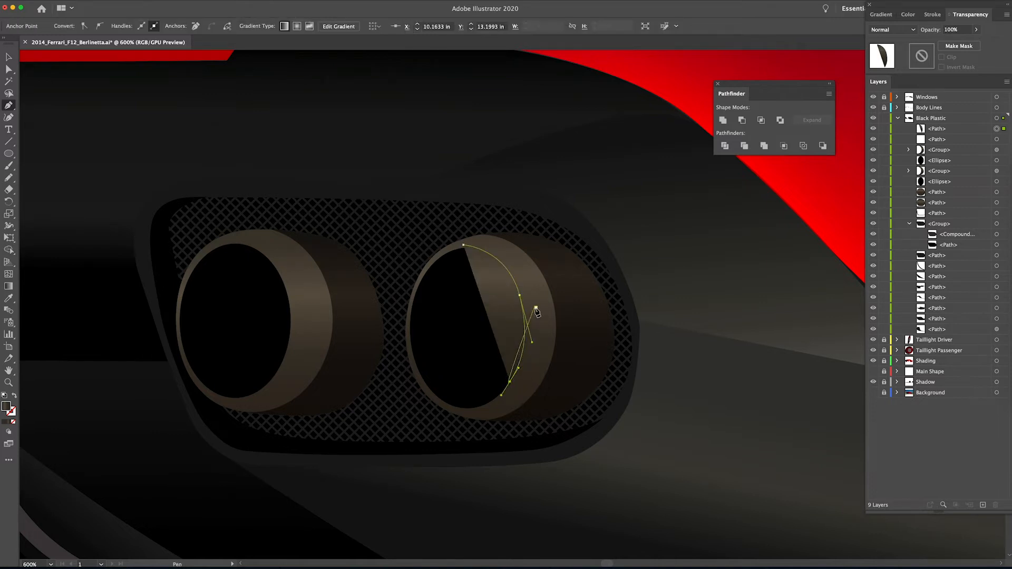
drag(523, 247, 522, 244)
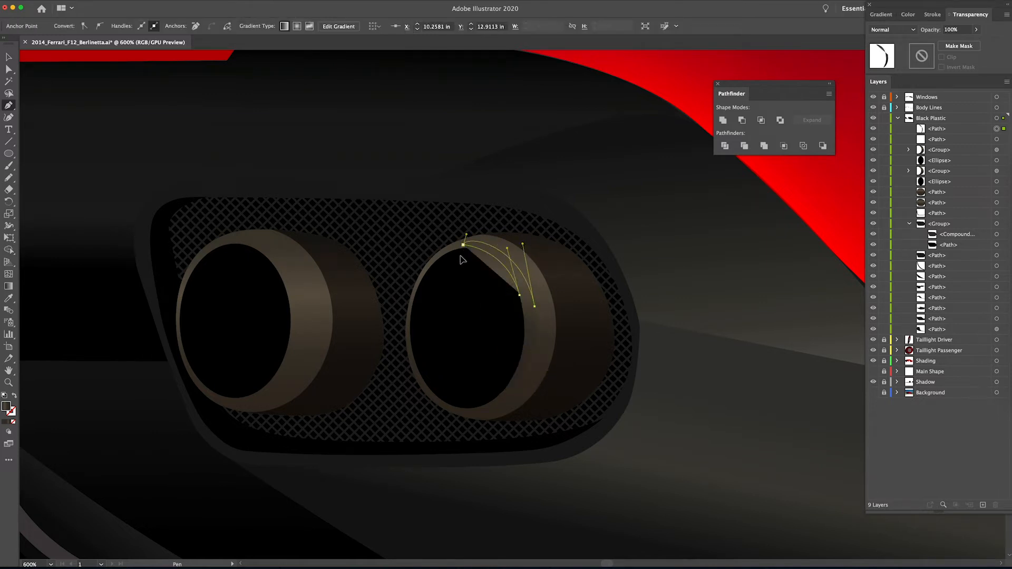
mouse_move(464, 252)
mouse_down()
mouse_move(479, 286)
mouse_move(463, 242)
mouse_up()
key(a)
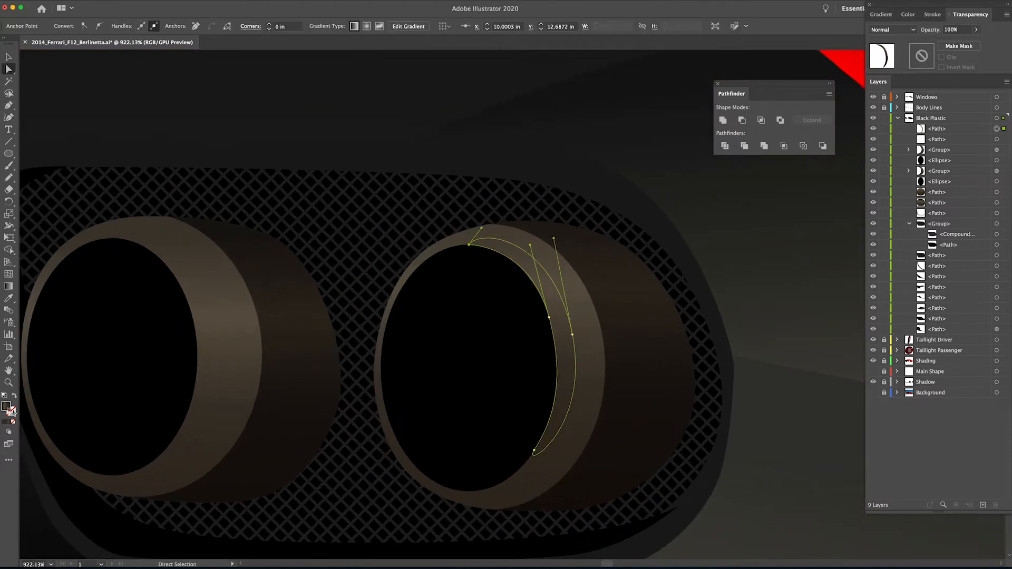
Step: Recolor the first two gradient stops of the rim highlight in golden brown and move the second stop to about 38%
click(889, 15)
double_click(874, 49)
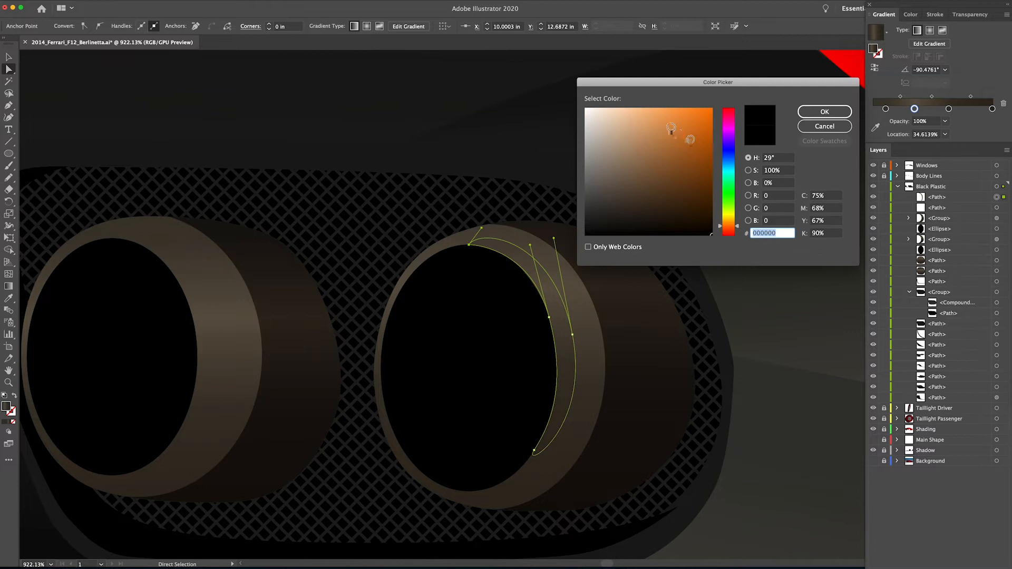
drag(738, 228, 738, 218)
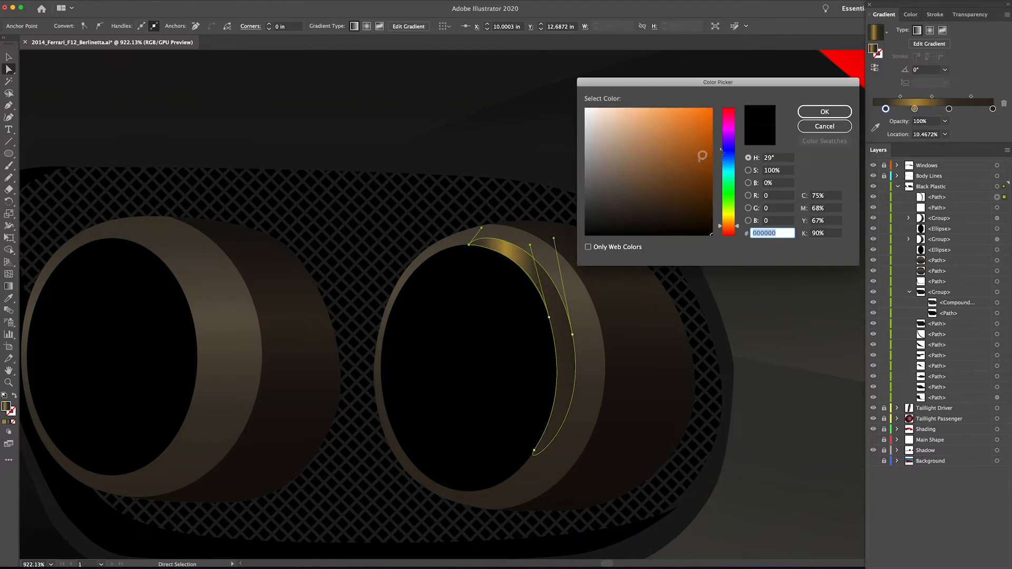
drag(738, 227, 737, 222)
click(680, 168)
click(817, 113)
click(897, 109)
drag(898, 110, 919, 111)
Step: Run the rim highlight's gradient vertically from above its upper end to its lower end
key(g)
drag(530, 216, 526, 460)
key(z)
alt+click(501, 437)
alt+click(501, 437)
alt+click(514, 439)
alt+click(514, 438)
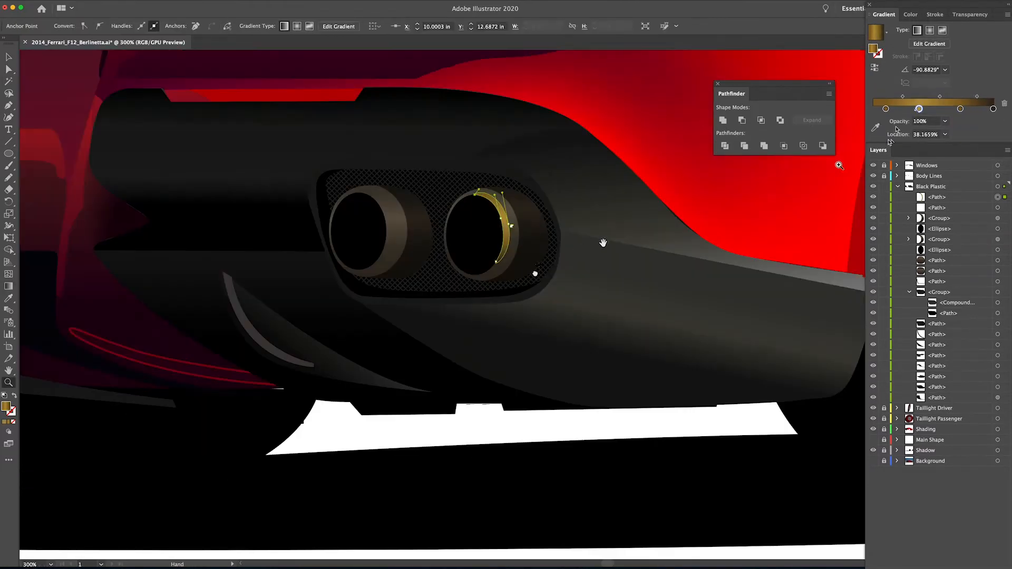
Step: Recolor the rim highlight's second gradient stop to gold, about cea228, and its first stop to a brighter orange-brown
double_click(875, 50)
drag(733, 226, 733, 220)
click(698, 127)
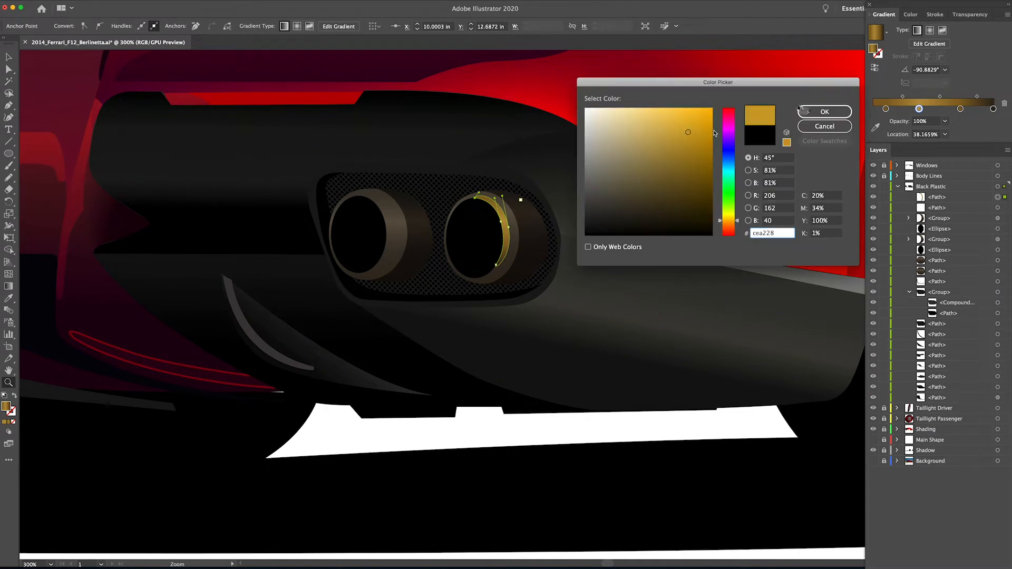
click(825, 112)
double_click(886, 109)
drag(696, 167, 702, 158)
click(825, 111)
Step: Recolor the rim highlight's third gradient stop orange-brown, drop the dark end stop, and shift the third stop to about 85%
double_click(960, 108)
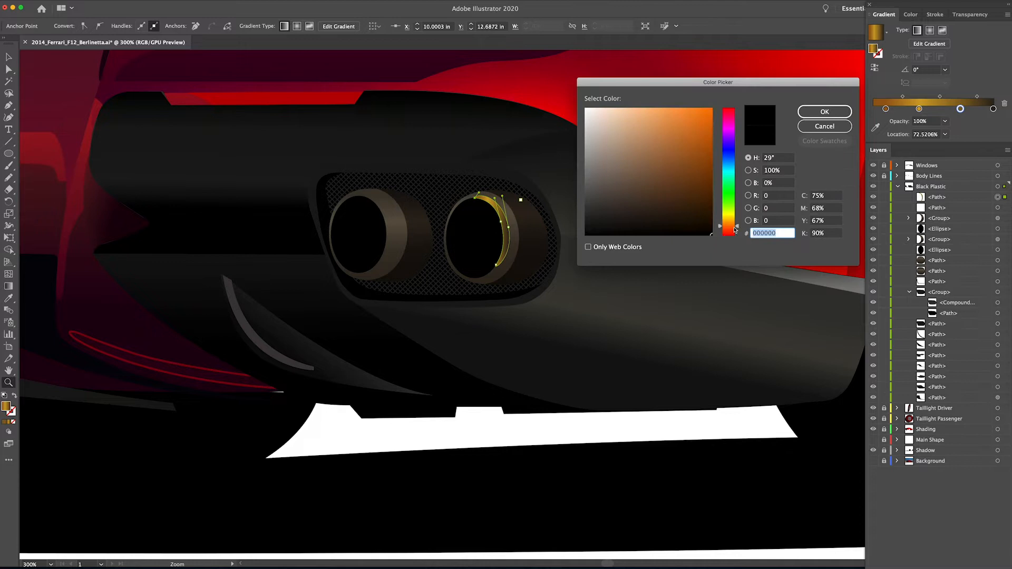
click(711, 149)
click(825, 111)
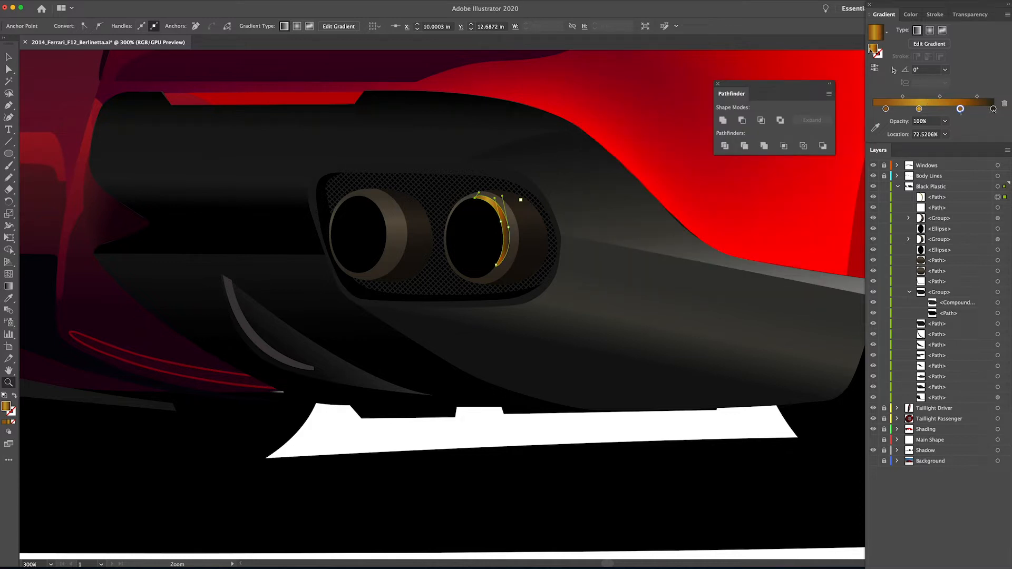
double_click(960, 109)
click(679, 159)
click(824, 111)
drag(960, 109, 973, 109)
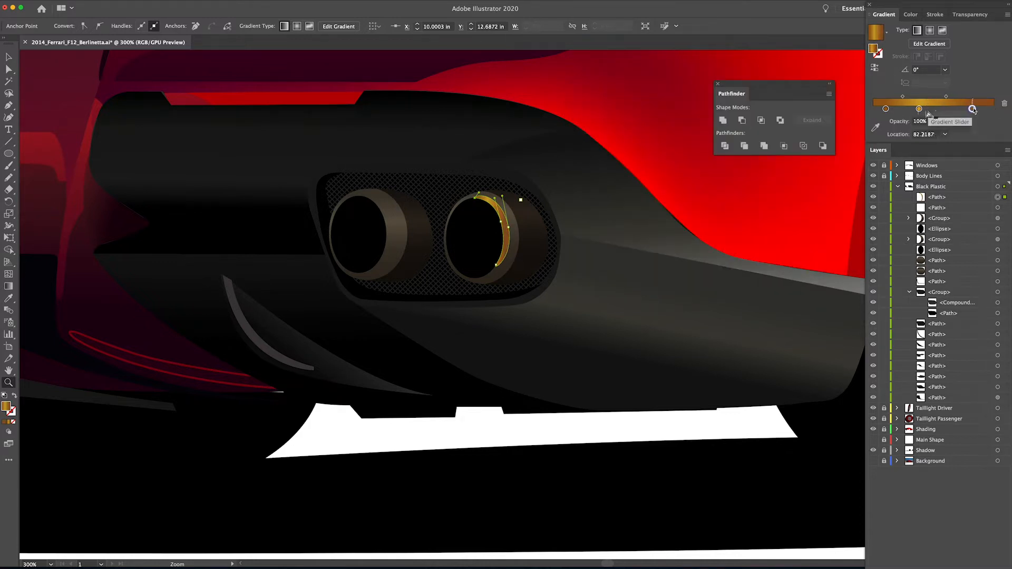
key(g)
click(497, 212)
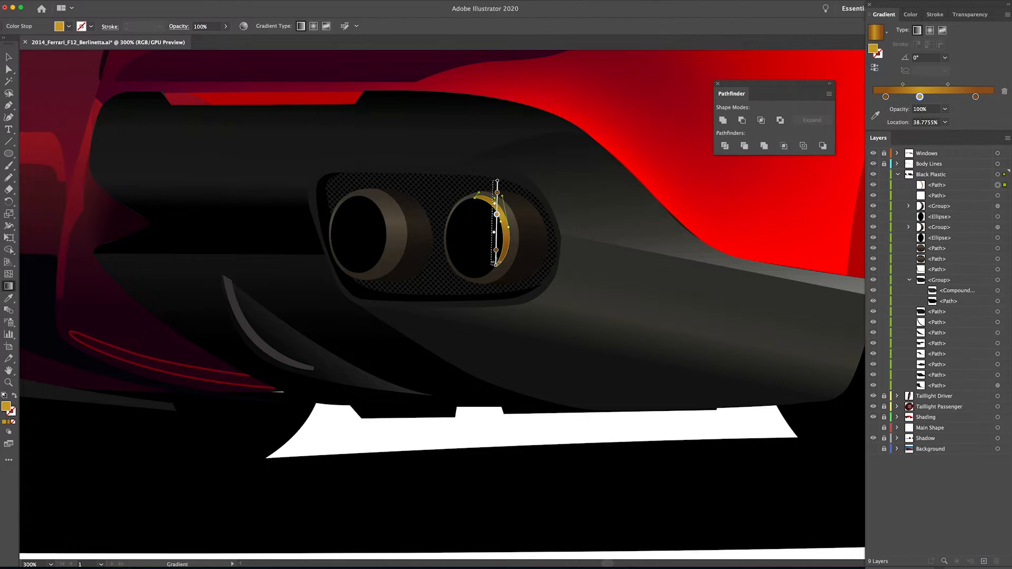
Step: Recolor the right exhaust tip's body with a warmer brown gradient running vertically across its full height
key(v)
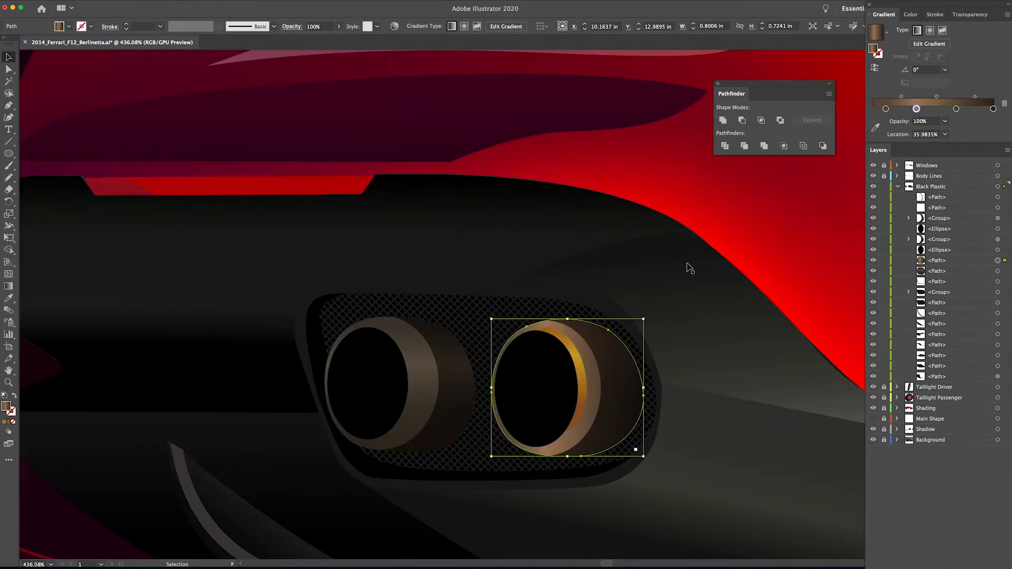
key(i)
key(g)
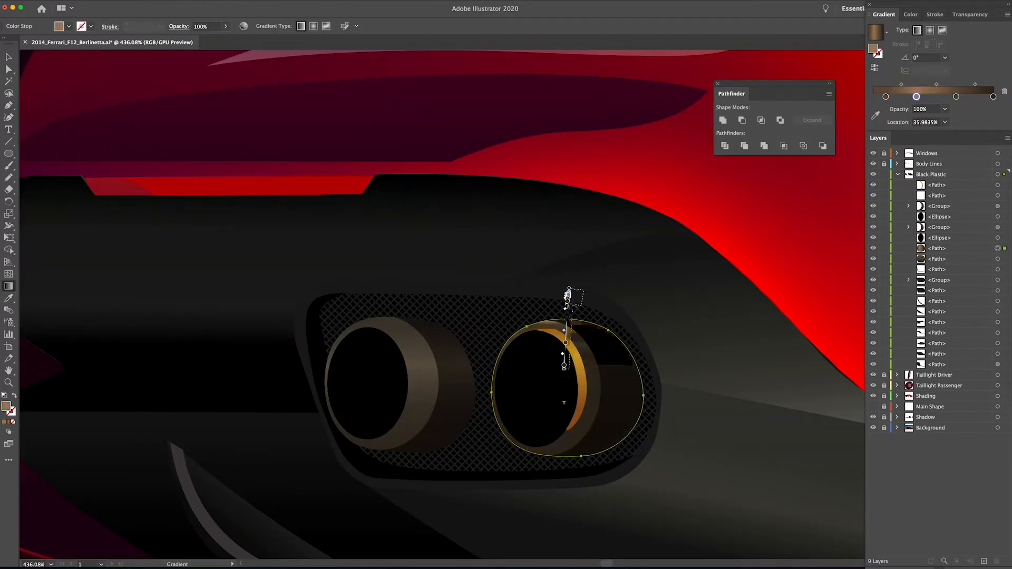
drag(568, 292, 564, 474)
key(v)
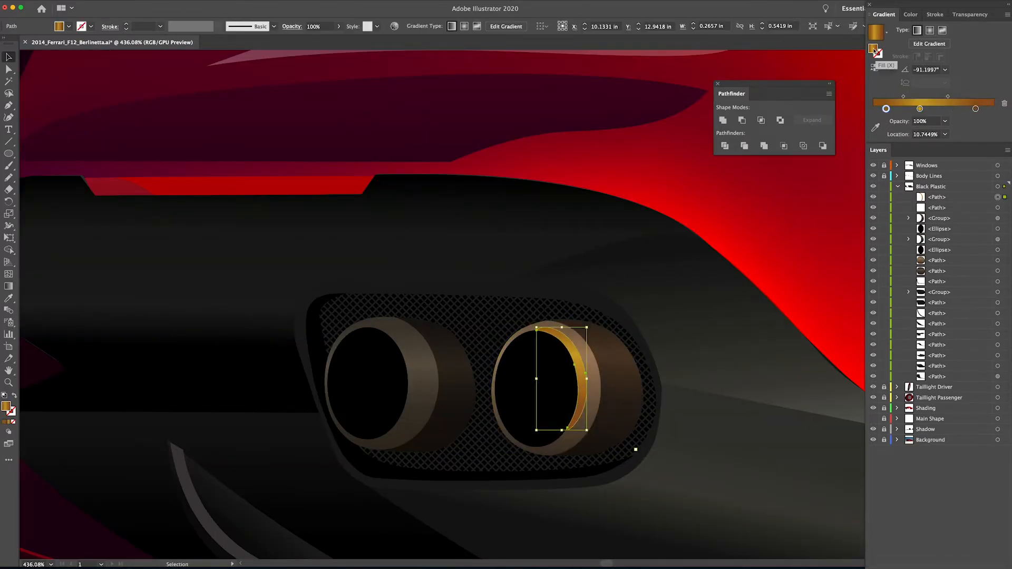
Step: Recolor the rim highlight's first gradient stop to c49955 and give its last stop a softer orange-brown
double_click(875, 51)
text(c49955)
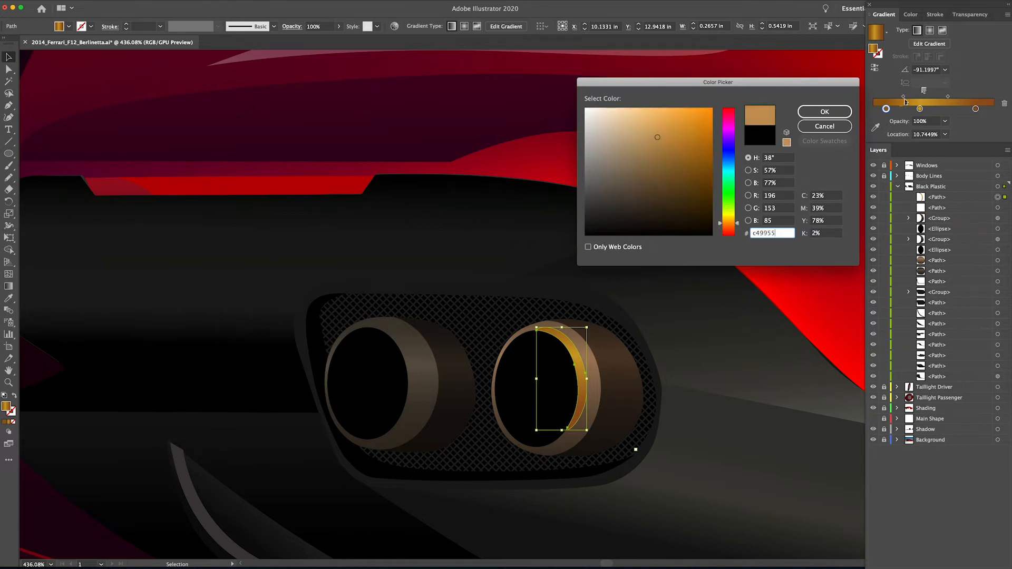
click(824, 111)
double_click(976, 109)
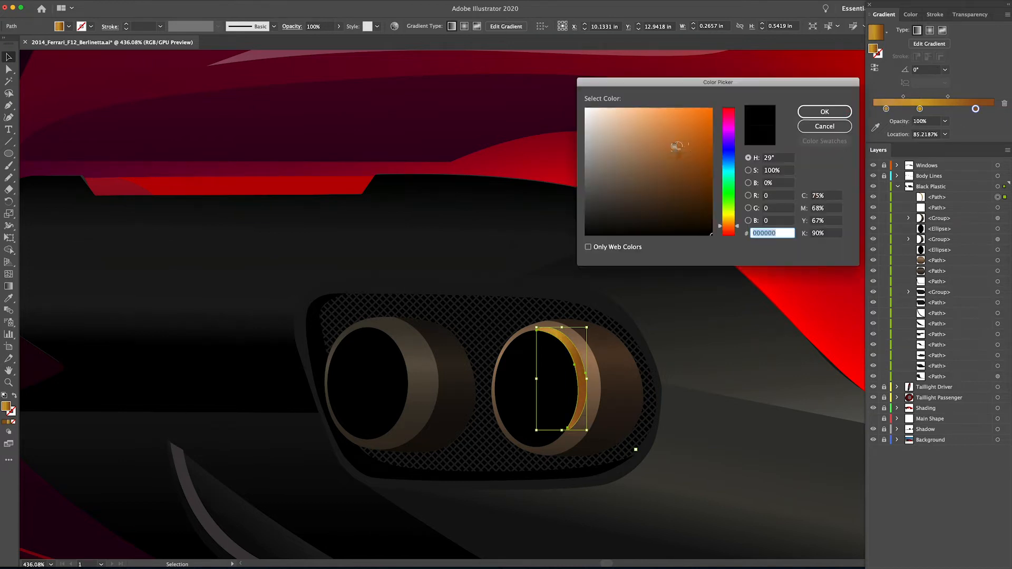
click(824, 112)
Step: Lighten the rim highlight's middle gradient stop to a softer gold and redraw the gradient vertically over the shape
double_click(920, 109)
click(724, 221)
click(667, 125)
click(824, 111)
key(g)
drag(565, 312, 565, 445)
Step: Lower the opacity of the right exhaust tip's shading crescent to 40%
key(v)
click(623, 422)
click(970, 14)
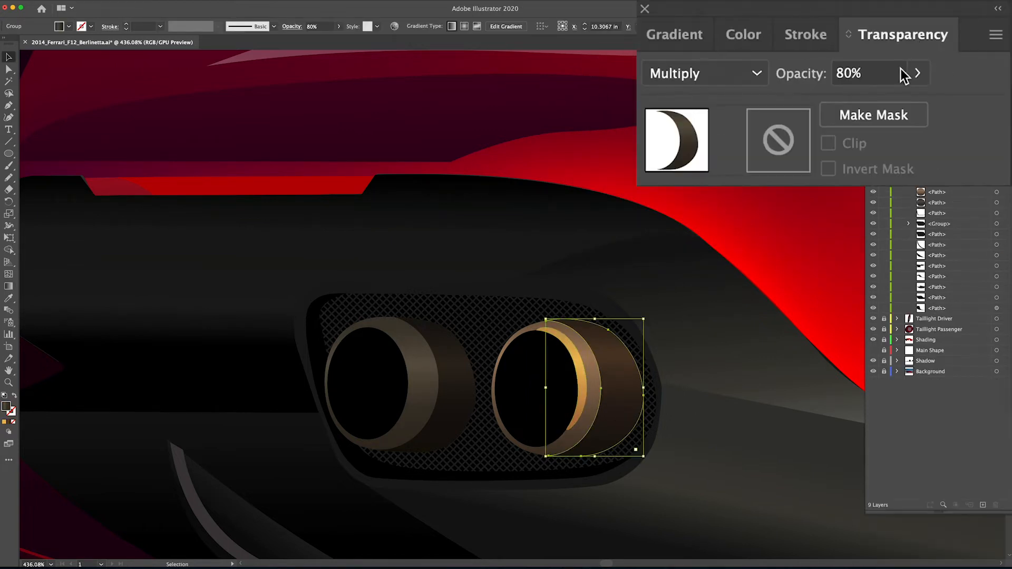
click(870, 74)
text(60)
key(Return)
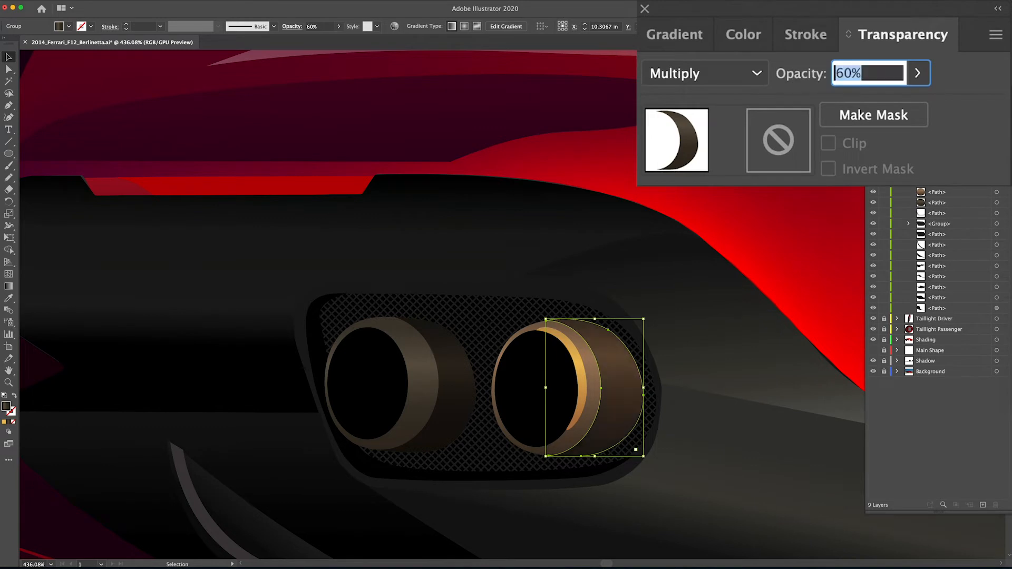
text(40)
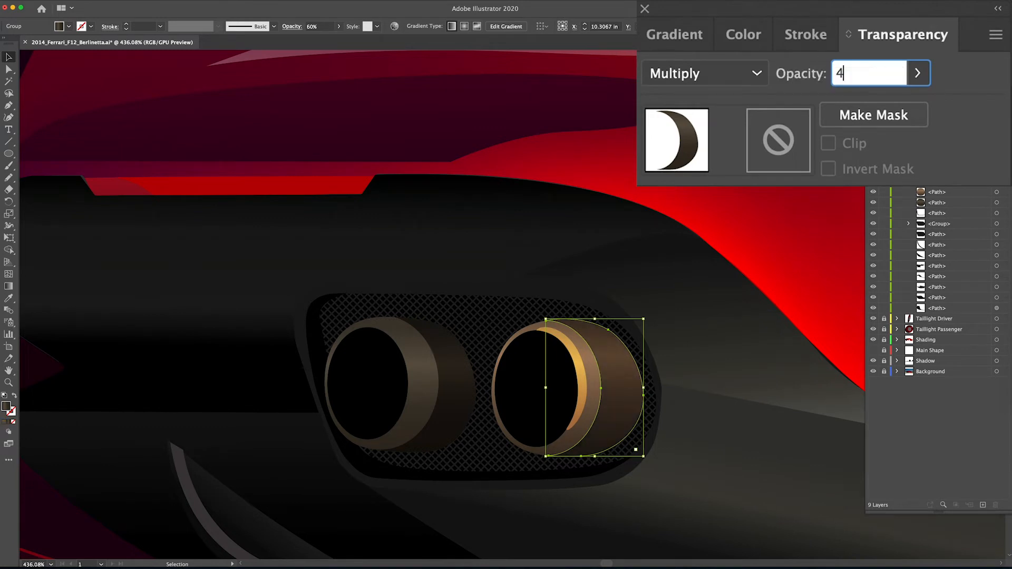
key(Return)
click(638, 268)
click(612, 362)
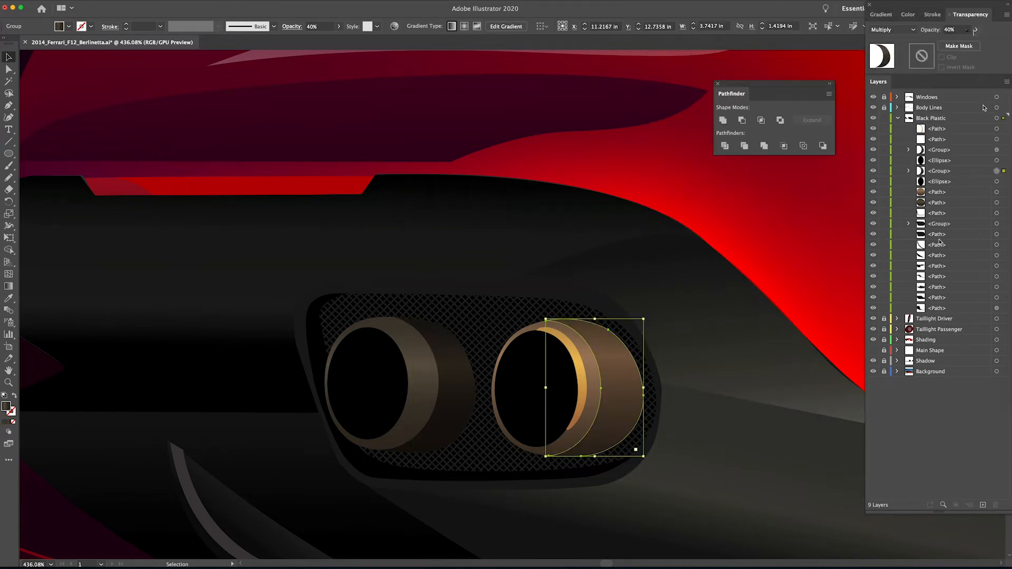
Step: Recolor the second gradient stop of the right exhaust tip's body to a bright gold
click(526, 331)
click(880, 15)
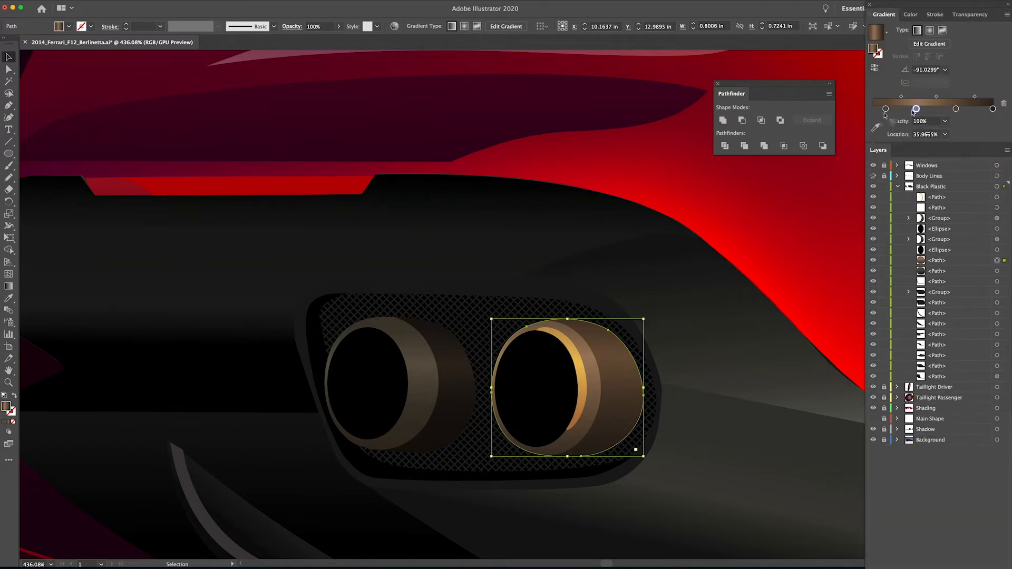
double_click(916, 109)
drag(943, 160, 946, 157)
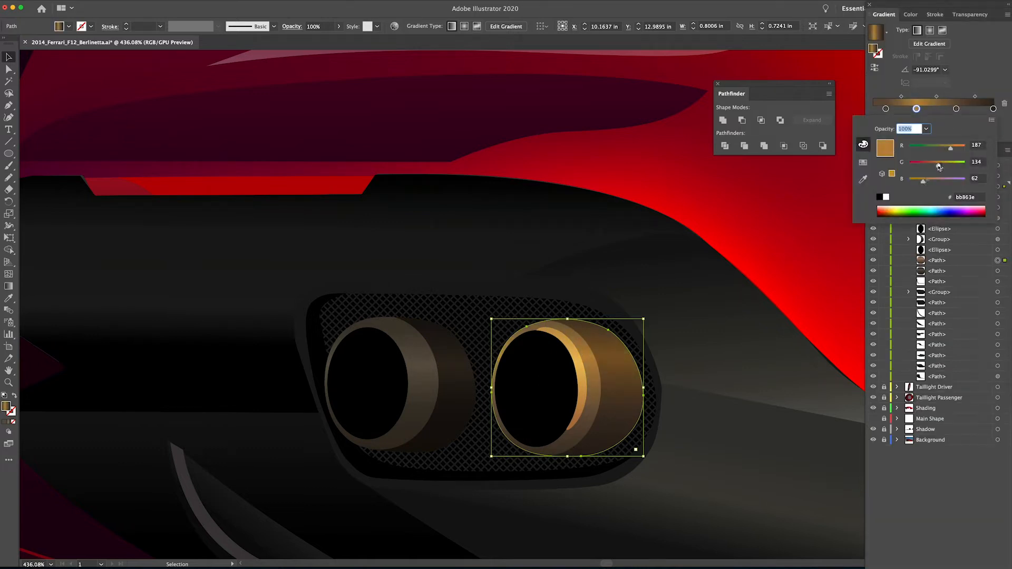
double_click(890, 152)
drag(667, 144, 670, 131)
click(729, 222)
click(657, 121)
click(810, 115)
Step: Recolor the first gradient stop of the right exhaust tip's body to a light tan brown
click(885, 108)
double_click(873, 50)
click(728, 221)
click(640, 146)
click(729, 223)
click(824, 112)
Step: Recolor the tip body's third gradient stop at about 68% in tan and redraw the gradient vertically over the tip
click(956, 109)
drag(886, 109, 955, 109)
double_click(871, 50)
click(653, 183)
click(825, 112)
key(g)
drag(567, 297, 566, 456)
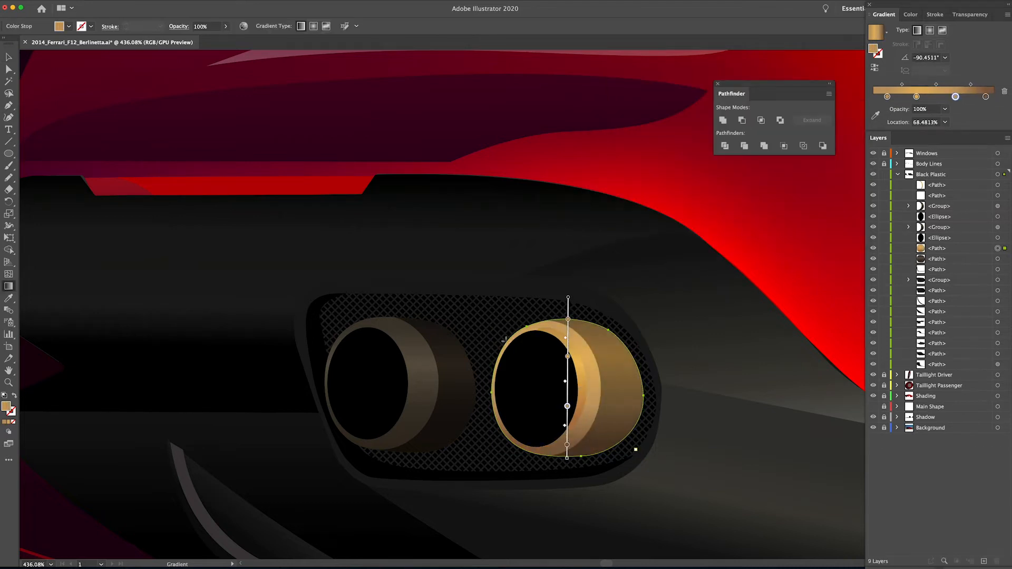
Step: Review the whole car, toggling the Black Plastic layer's visibility and hiding the Background photo
key(v)
key(super+0)
click(612, 463)
click(875, 175)
click(874, 174)
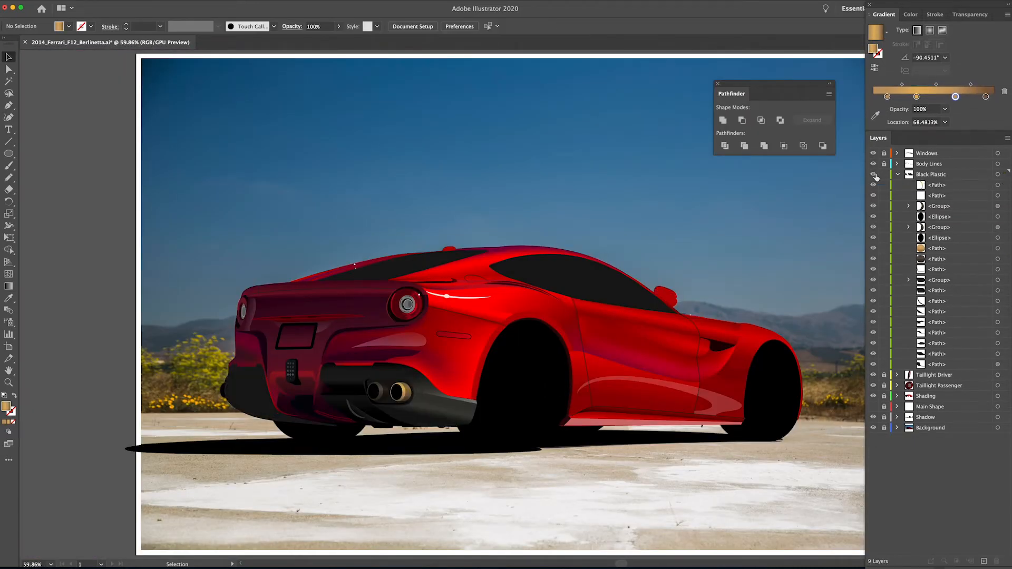
click(873, 428)
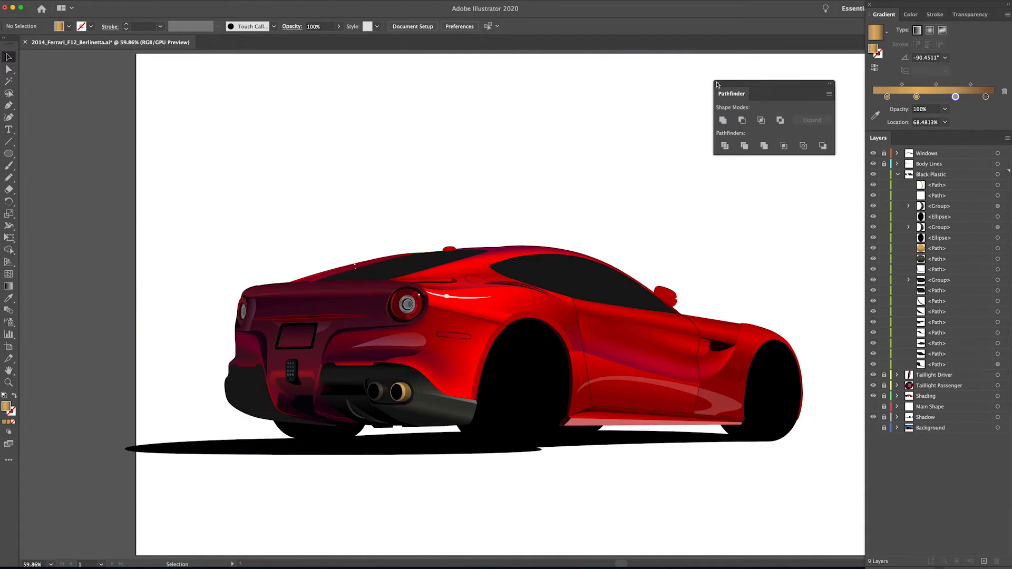
Step: Close the Pathfinder panel, then finish tracing the teal reflection on the front side window as a closed shape filled with 036874
click(716, 84)
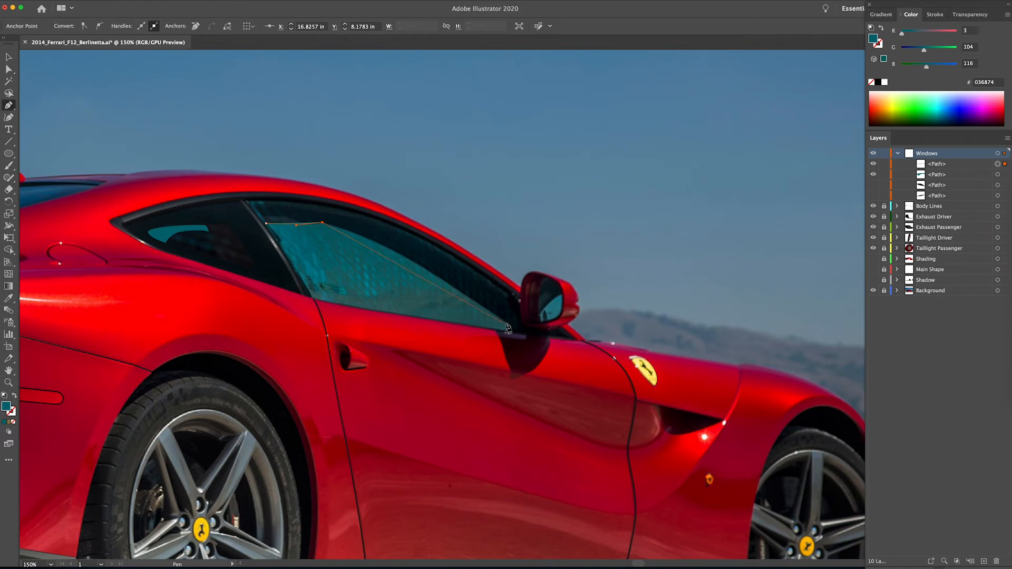
drag(509, 324, 633, 416)
click(509, 324)
click(330, 306)
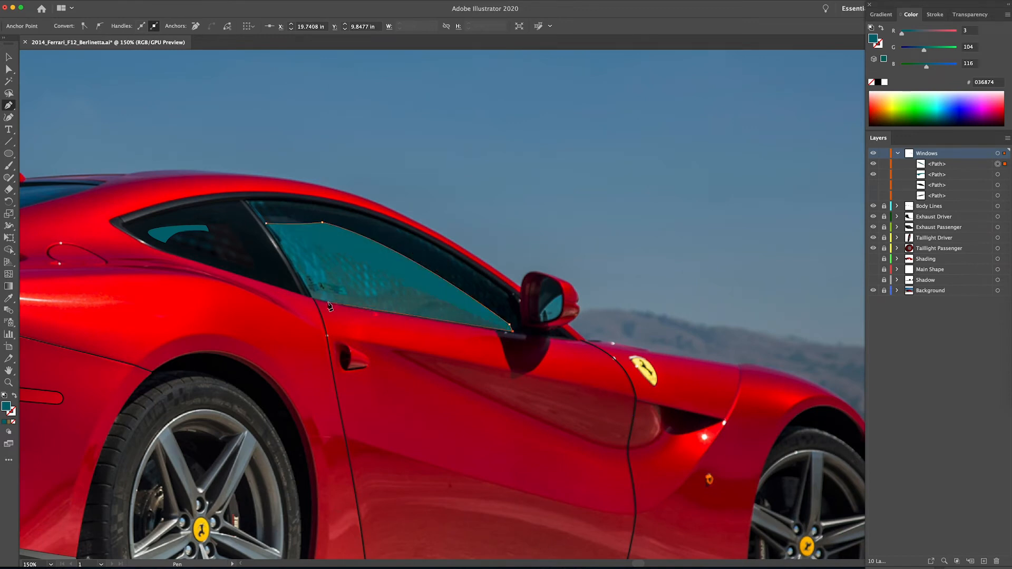
drag(360, 308, 337, 304)
click(313, 298)
key(shift+x)
drag(242, 193, 241, 190)
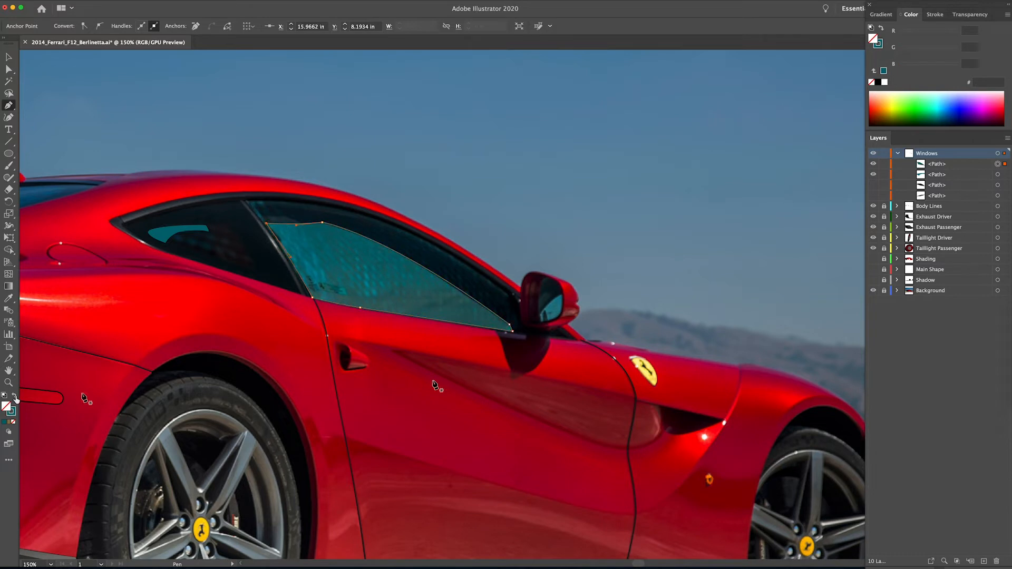
click(14, 395)
Step: Show the hidden window paths plus the Shading and Shadow layers, and hide the Background photo, to review the whole car
key(b)
drag(873, 185, 874, 197)
key(super+0)
click(874, 291)
click(873, 280)
click(873, 260)
key(v)
click(733, 246)
drag(751, 259, 706, 251)
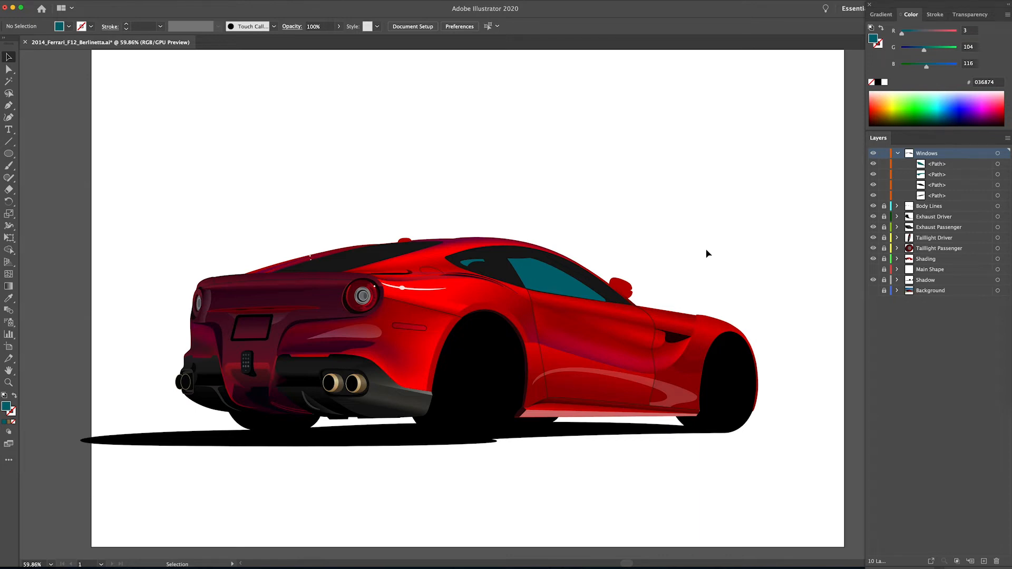
Step: Try recoloring both teal reflections on the side windows to the lighter 62d4dd
scroll(708, 254, up, 8)
click(678, 359)
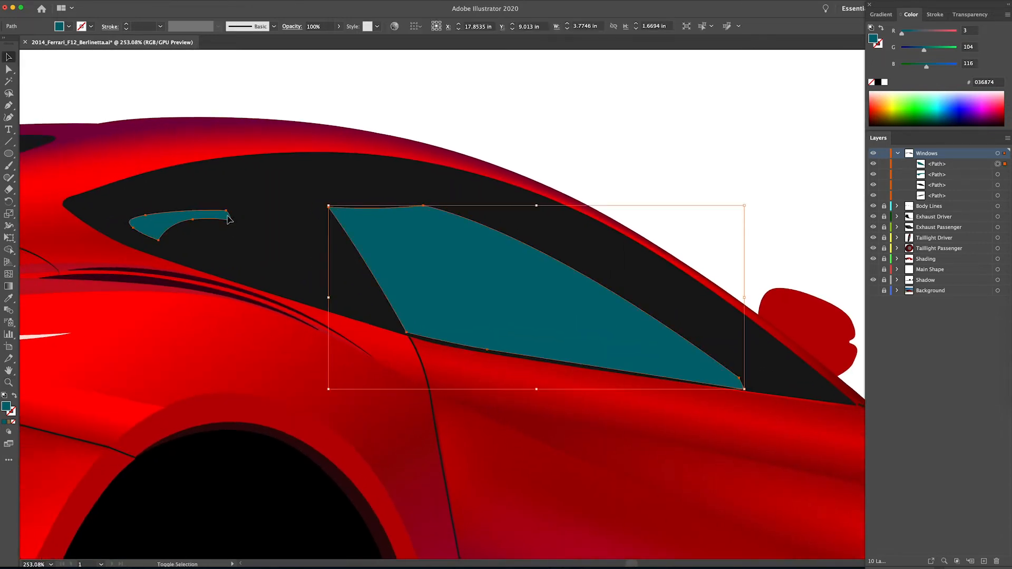
double_click(874, 39)
text(62d4dd)
click(825, 109)
click(755, 124)
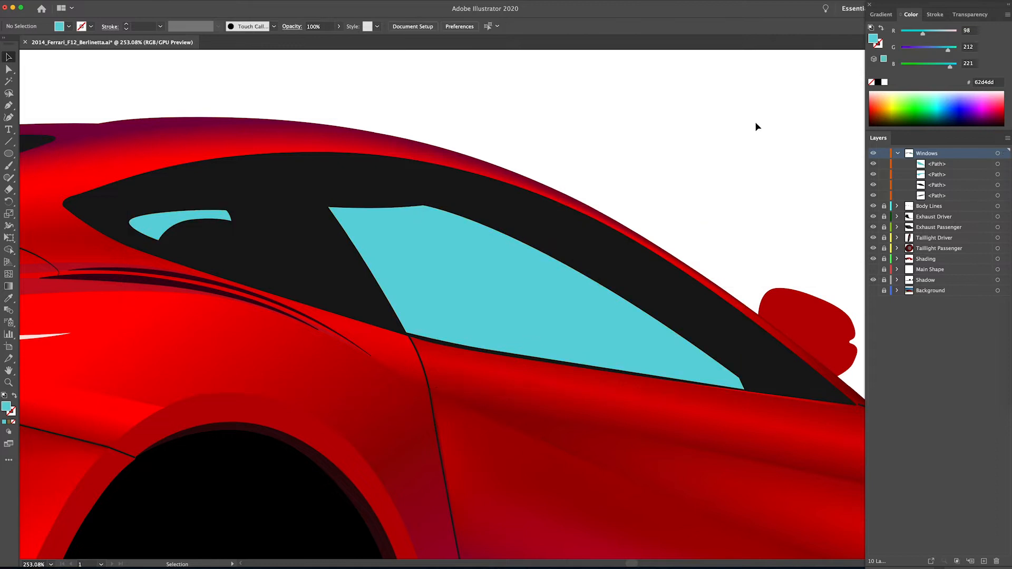
Step: Compare the lighter and darker reflection colors on the full car, then undo the recolor
key(super+0)
key(super+z)
key(super+shift+z)
key(super+z)
Step: Zoom to the side windows, hide the existing window paths and the Shading layer, and show the Background photo for tracing
key(z)
mouse_move(579, 279)
mouse_down()
mouse_move(667, 320)
mouse_move(806, 316)
mouse_up()
drag(873, 185, 873, 195)
click(873, 258)
click(873, 173)
click(873, 164)
click(873, 291)
Step: Trace the narrow curved pillar strip between the rear quarter window and the front side window with the Pen tool
drag(441, 253, 473, 240)
key(p)
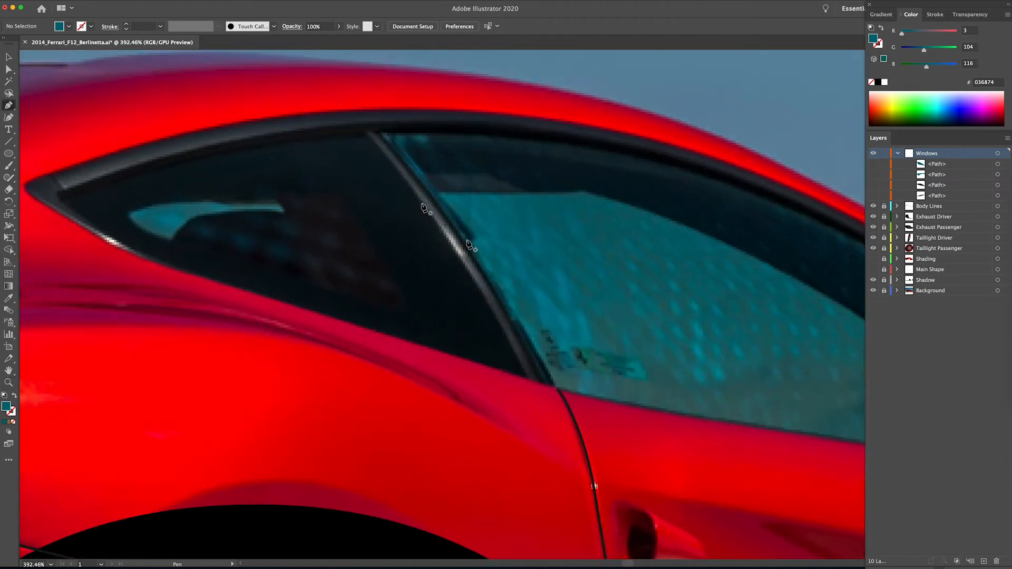
click(369, 130)
drag(541, 383, 611, 534)
click(365, 130)
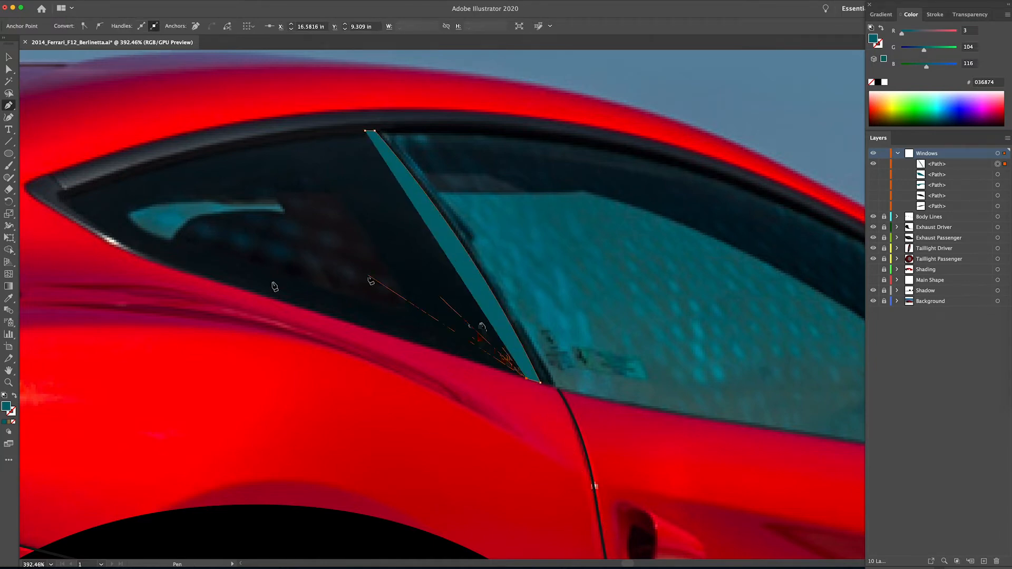
key(shift+x)
scroll(368, 135, up, 5)
scroll(368, 134, left, 6)
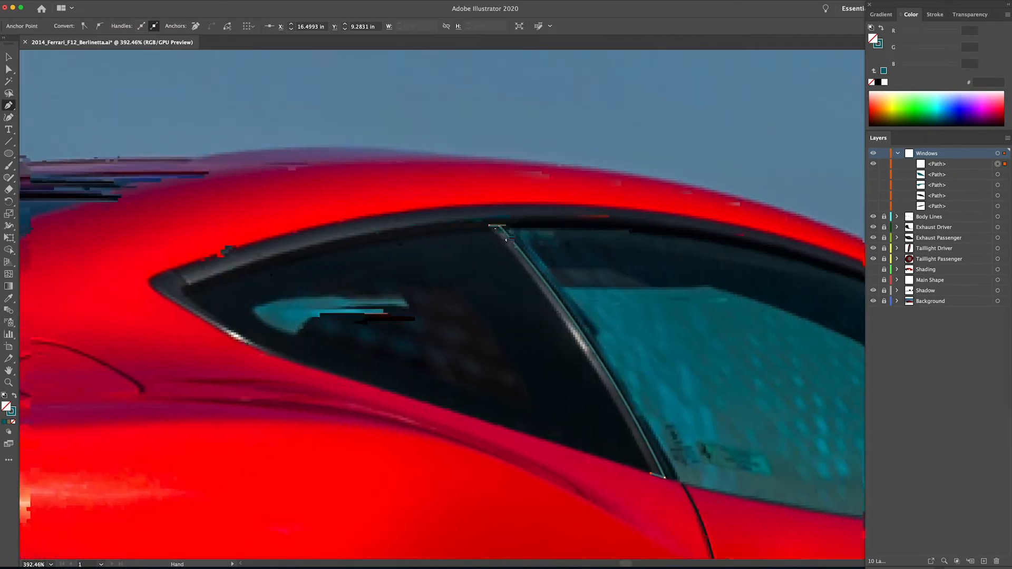
drag(471, 215, 428, 149)
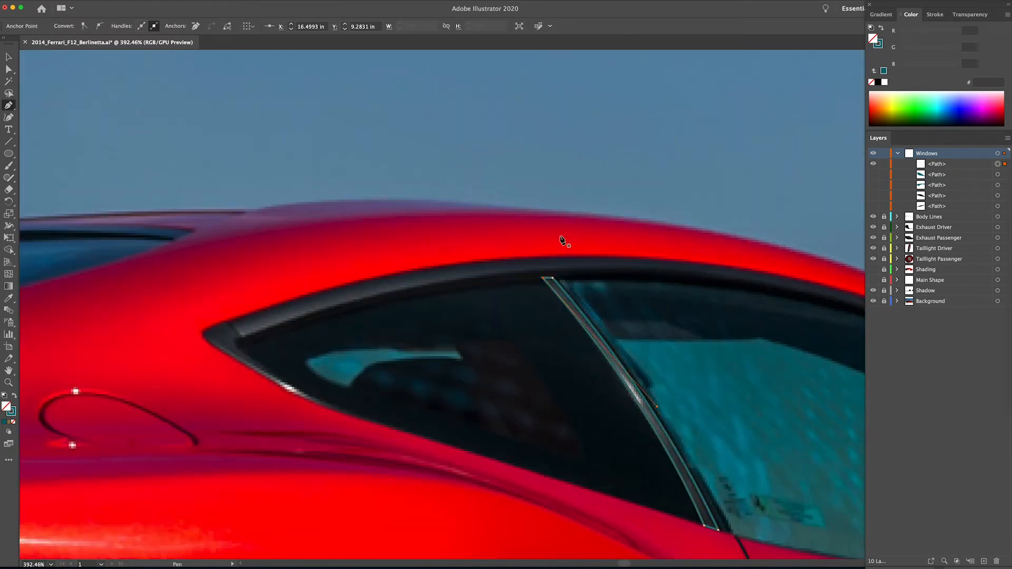
key(space)
drag(637, 415, 462, 293)
Step: Fill the pillar strip with a linear gradient and remove its stroke
click(9, 423)
key(space)
drag(469, 371, 411, 369)
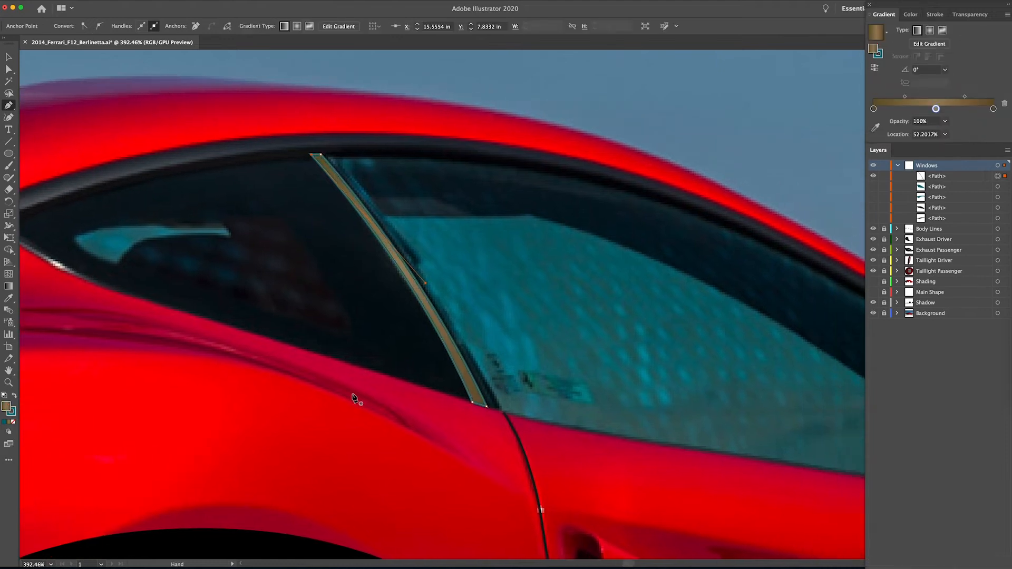
click(13, 413)
click(13, 422)
click(6, 406)
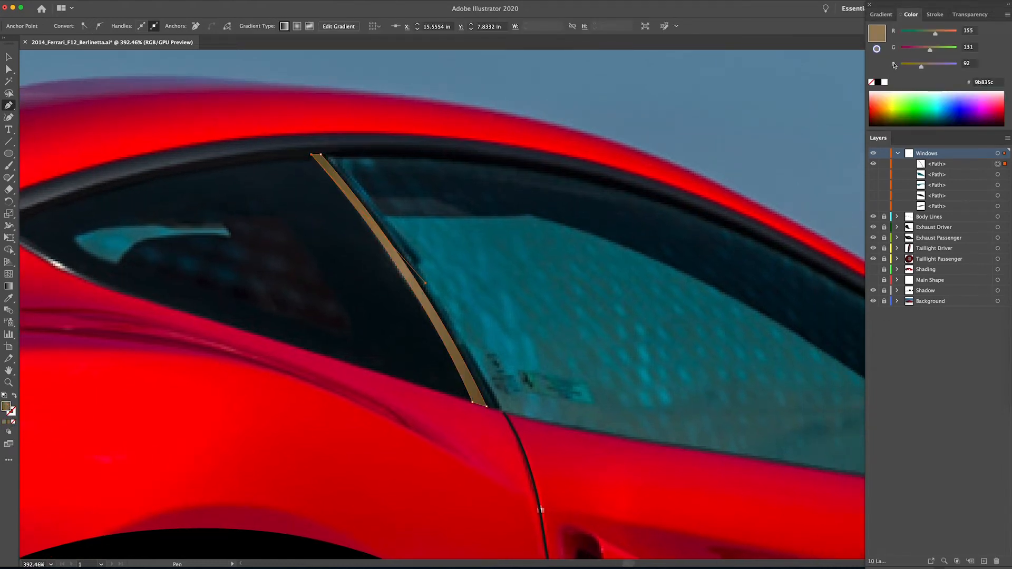
Step: Draw the gradient lengthwise over the pillar strip and set its first color stop to 020202
click(881, 15)
key(g)
drag(380, 135, 481, 358)
click(873, 97)
double_click(875, 51)
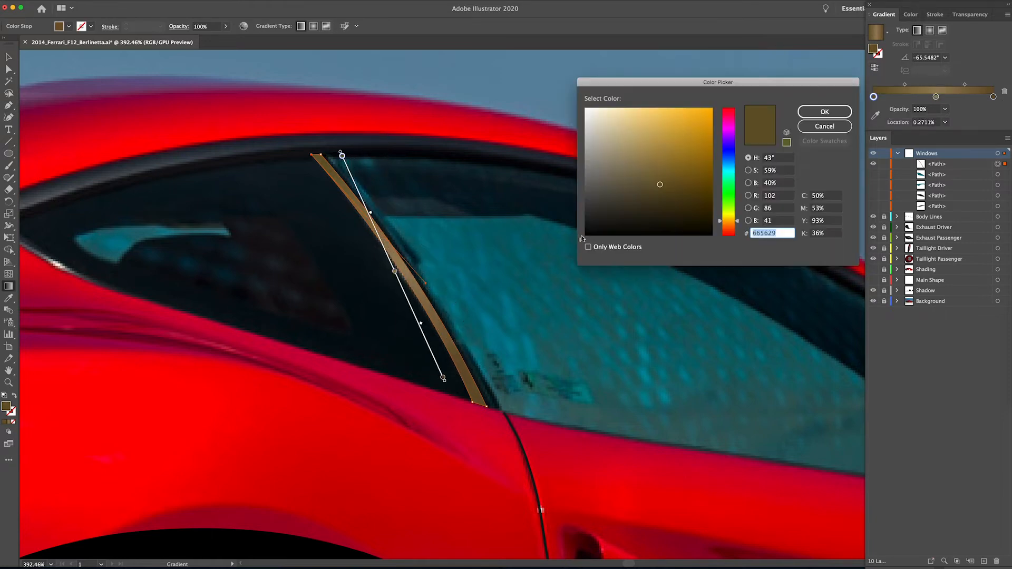
text(020202)
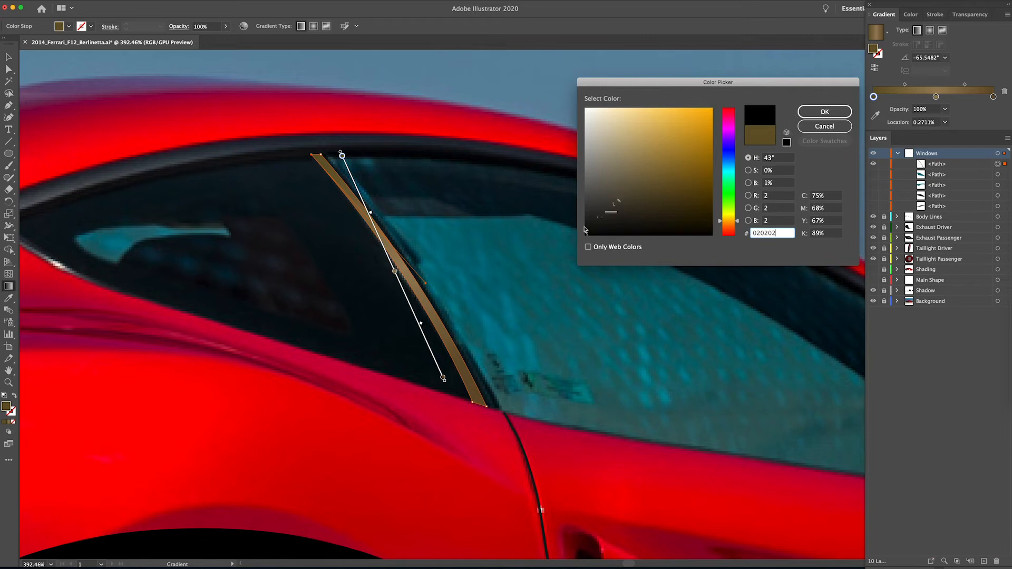
key(Return)
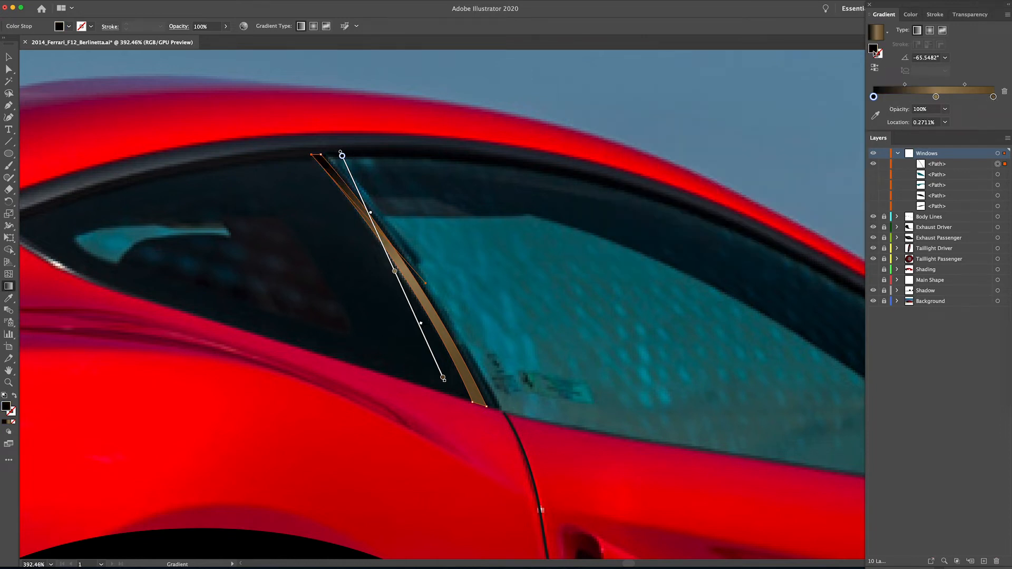
Step: Set the pillar gradient's first stop to a dark gray with 0% cyan, magenta and yellow and 96% black
double_click(875, 52)
key(Tab)
text(0)
key(Tab)
text(0)
key(Tab)
text(0)
key(Tab)
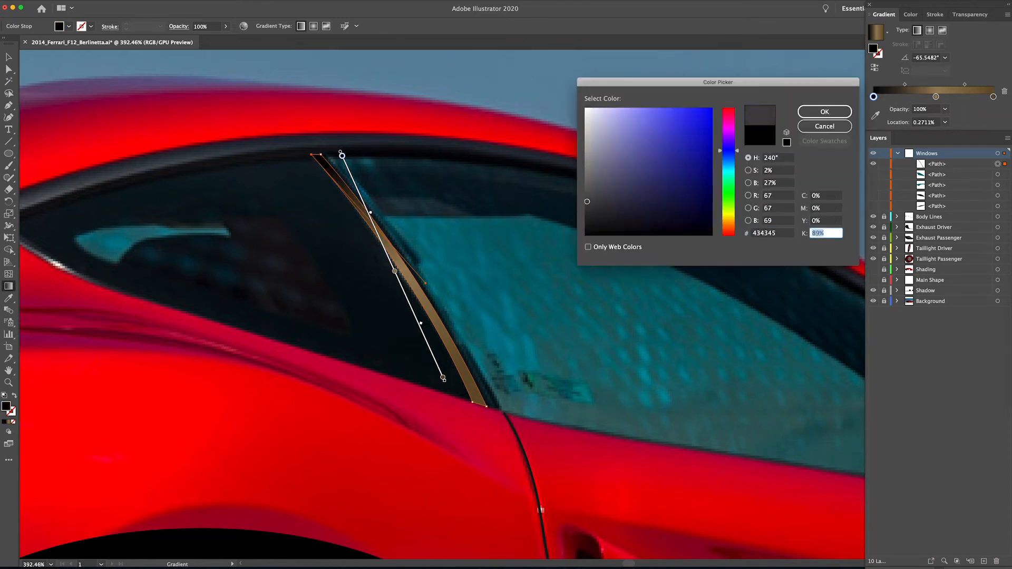
text(90)
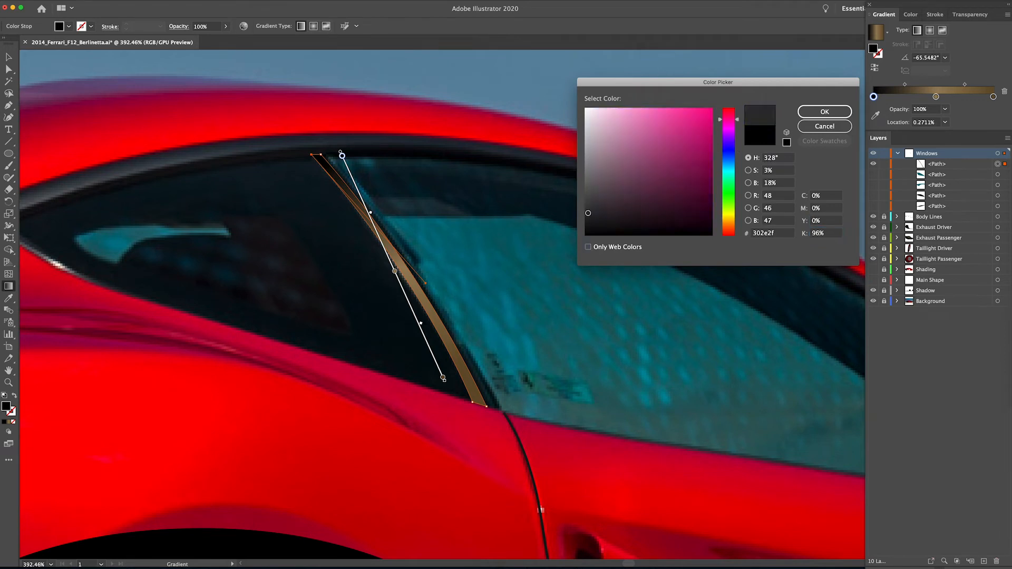
key(Return)
Step: Recolor the pillar gradient's last stop to a matching dark gray with 0% cyan, magenta and yellow
click(993, 96)
double_click(874, 49)
key(Tab)
text(0	0)
key(Tab)
text(0)
key(Tab)
text(90)
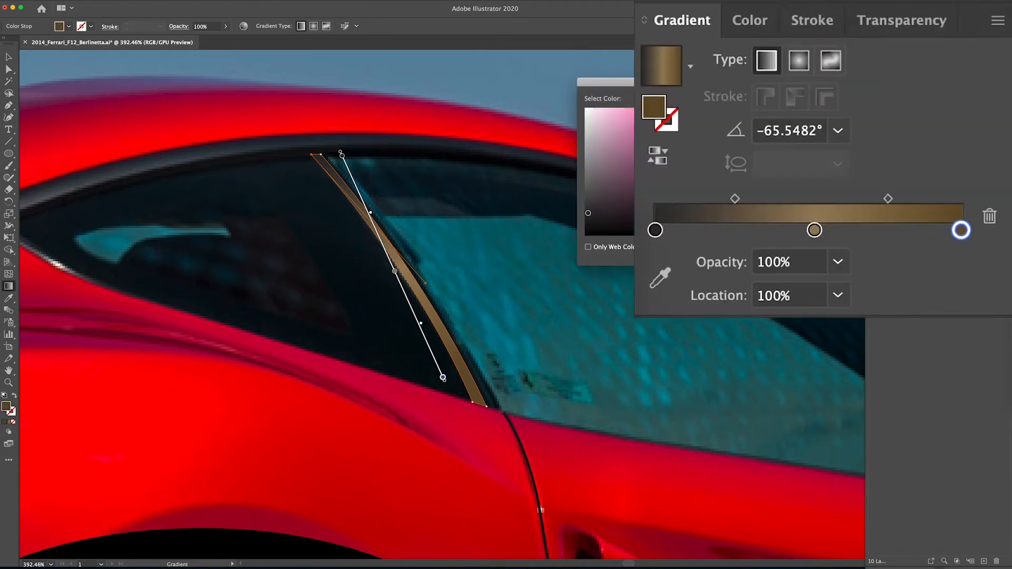
key(Return)
Step: Recolor the pillar gradient's middle stop to a very light gray with 0% cyan, magenta and yellow
click(937, 97)
double_click(653, 107)
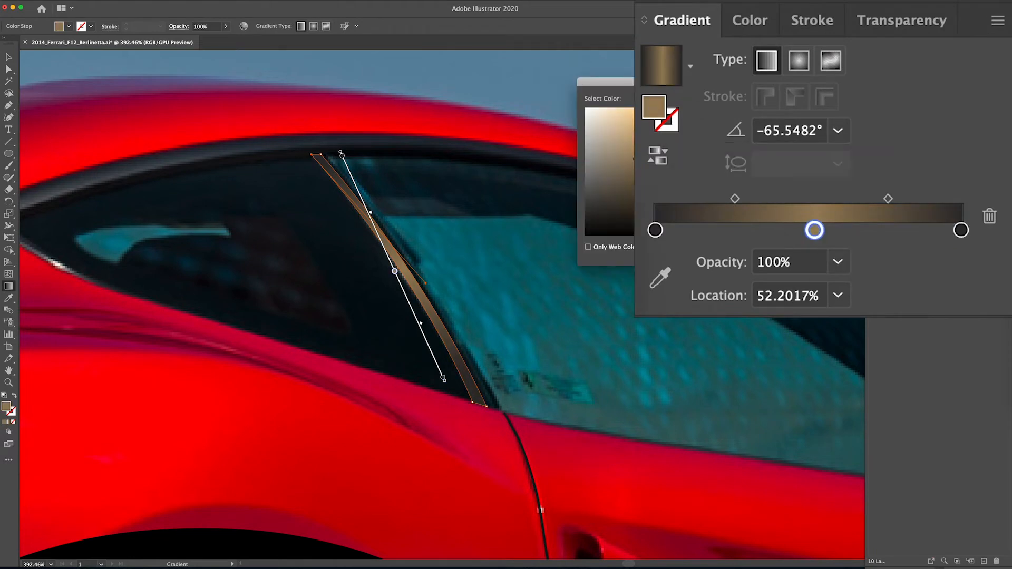
text(0)
key(Tab)
text(0)
key(Tab)
text(0)
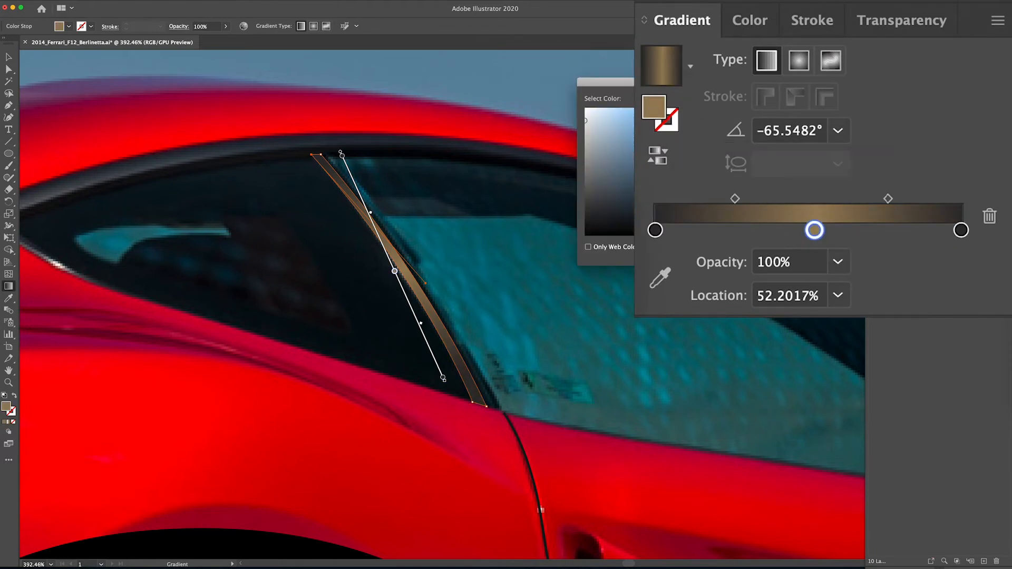
key(Return)
Step: Narrow the pillar's highlight by shifting the light stop toward the gradient's start and pulling both midpoints close to it
drag(814, 229, 769, 230)
drag(865, 199, 813, 199)
drag(713, 199, 748, 194)
drag(813, 199, 763, 194)
click(794, 198)
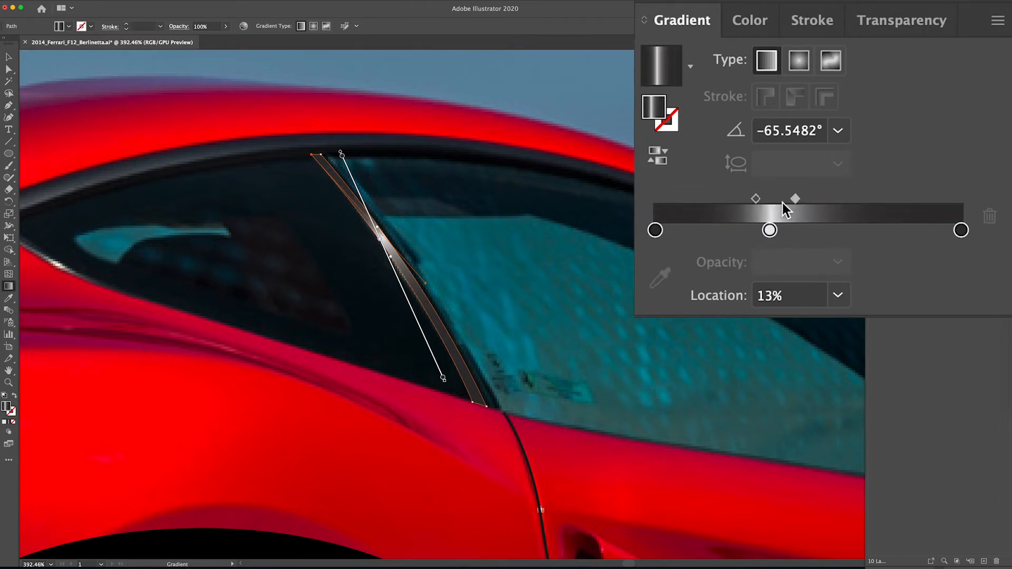
drag(769, 230, 774, 230)
click(759, 199)
click(798, 199)
Step: Redraw the gradient along the full length of the pillar strip, adjust its dark end stops, and deselect the strip
drag(322, 158, 470, 386)
click(655, 230)
double_click(651, 113)
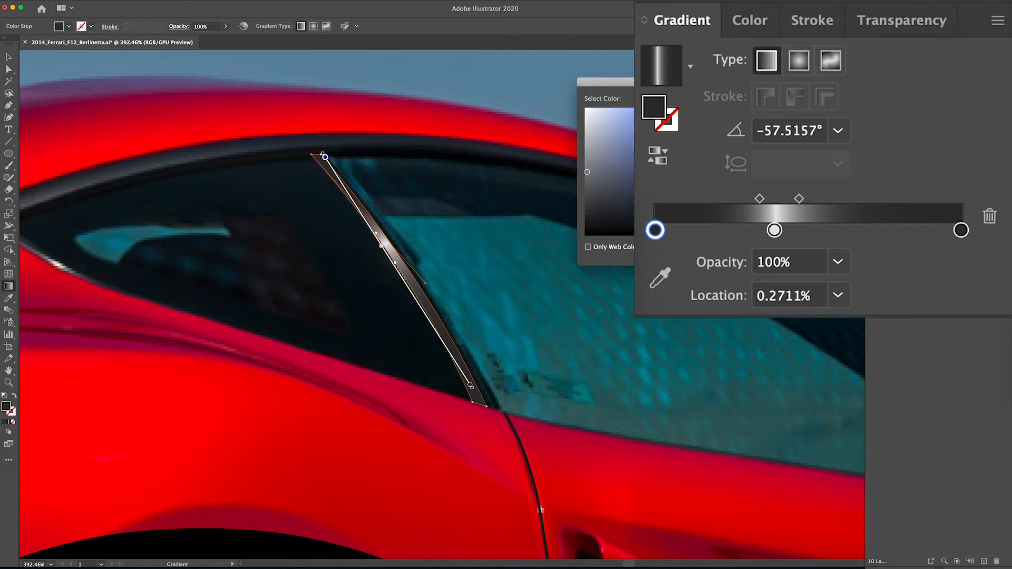
drag(588, 172, 589, 216)
key(Return)
click(962, 230)
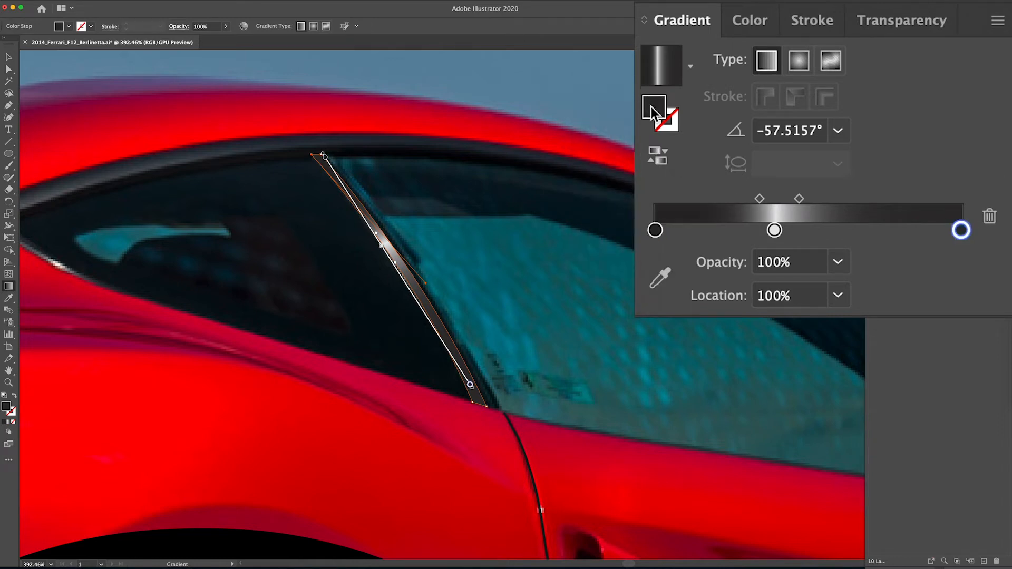
double_click(651, 107)
key(Return)
key(super+shift+a)
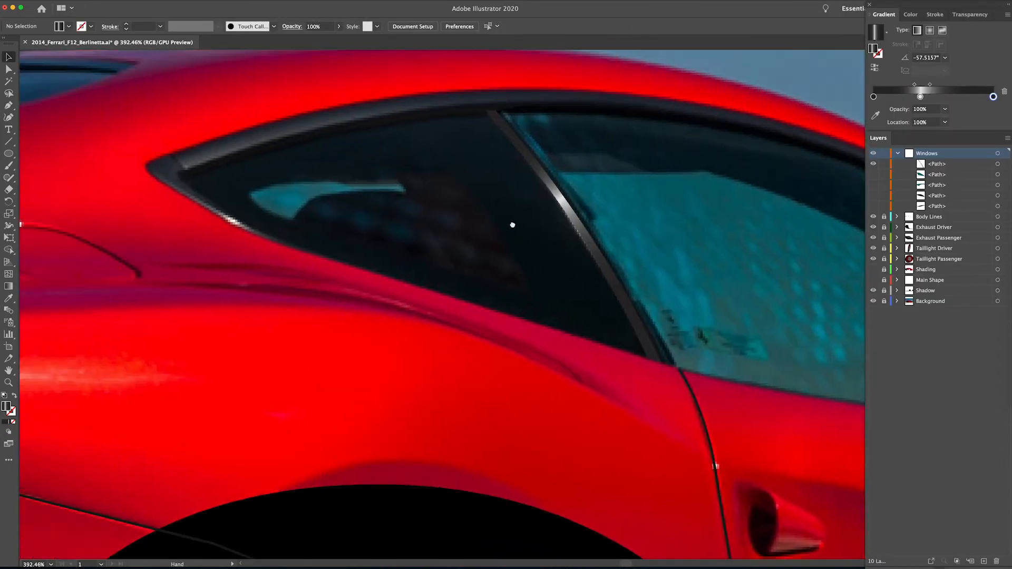
Step: Trace an open curve along the upper window frame from the side mirror to the rear corner, with a stroke and no fill
drag(512, 225, 784, 360)
drag(350, 325, 379, 293)
drag(750, 308, 403, 300)
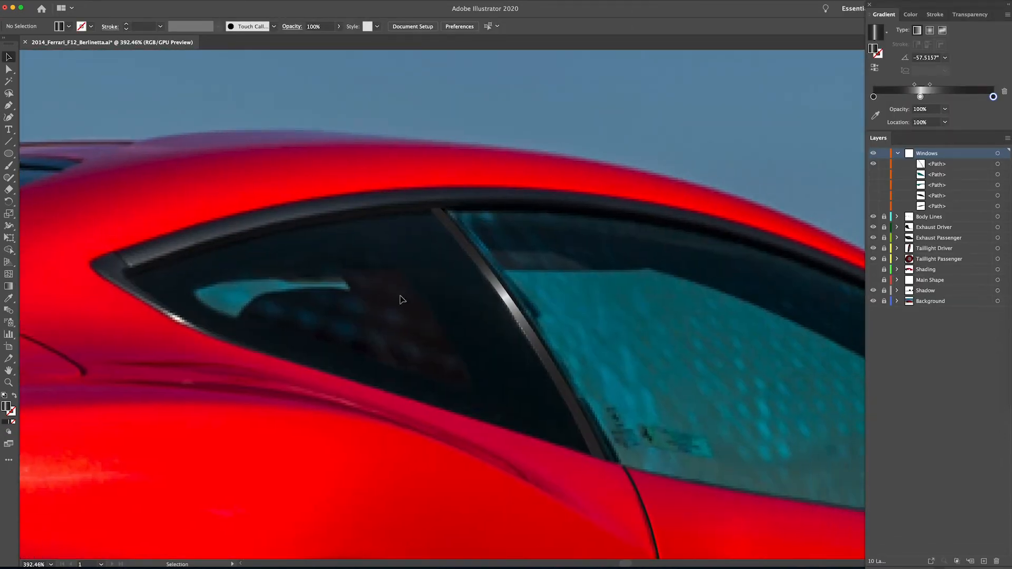
key(z)
alt+click(539, 290)
alt+click(539, 289)
drag(557, 290, 354, 240)
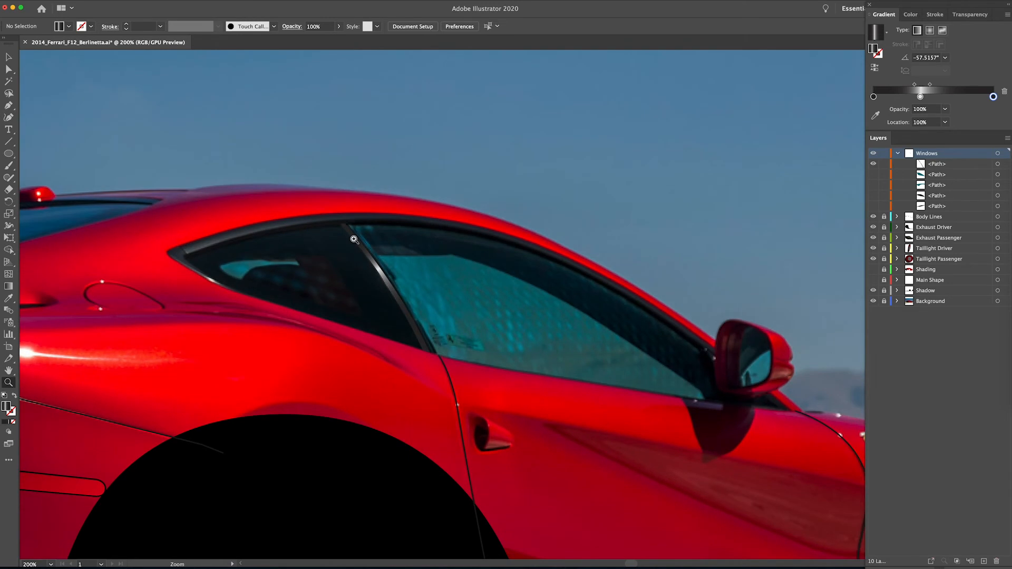
key(p)
click(713, 352)
drag(511, 239, 398, 200)
drag(185, 250, 121, 287)
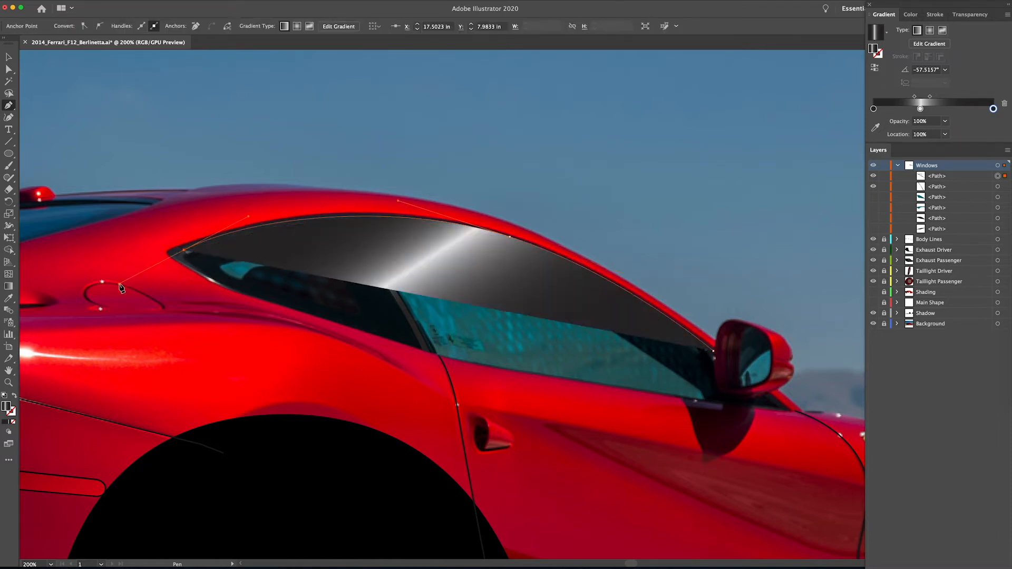
click(14, 396)
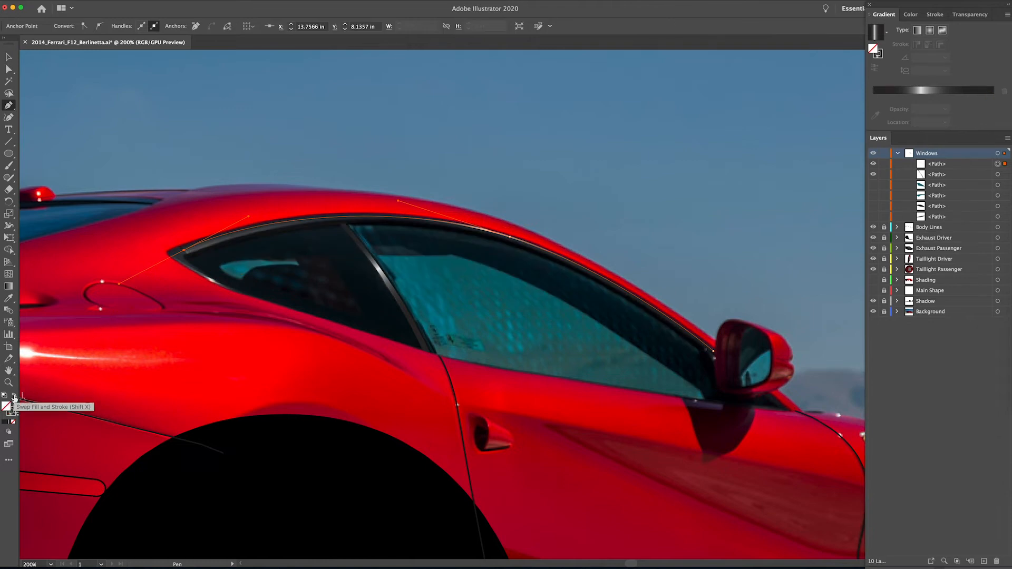
Step: Set the window frame curve's stroke weight to 5 pt
key(v)
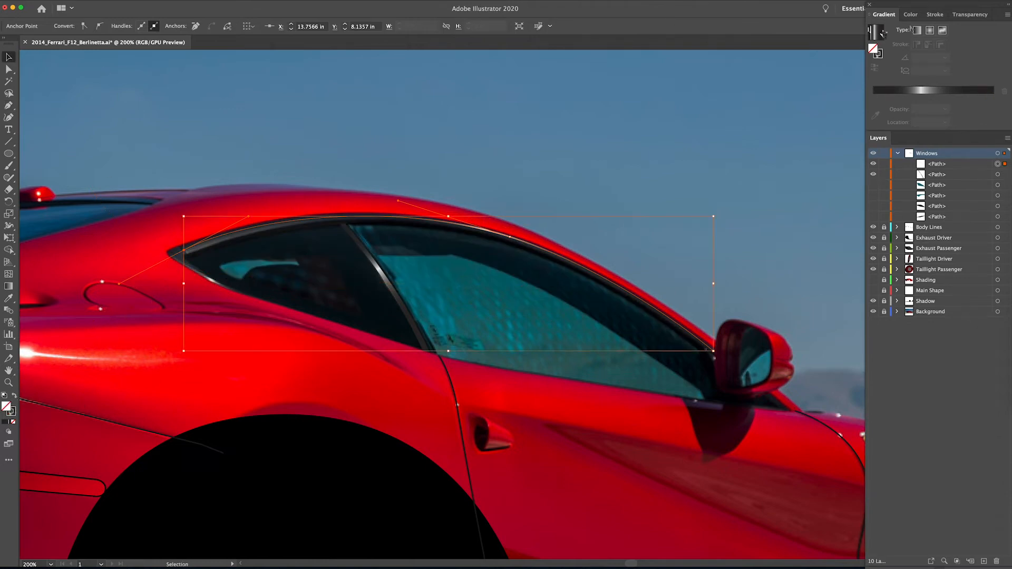
click(935, 15)
click(907, 28)
click(906, 28)
click(907, 28)
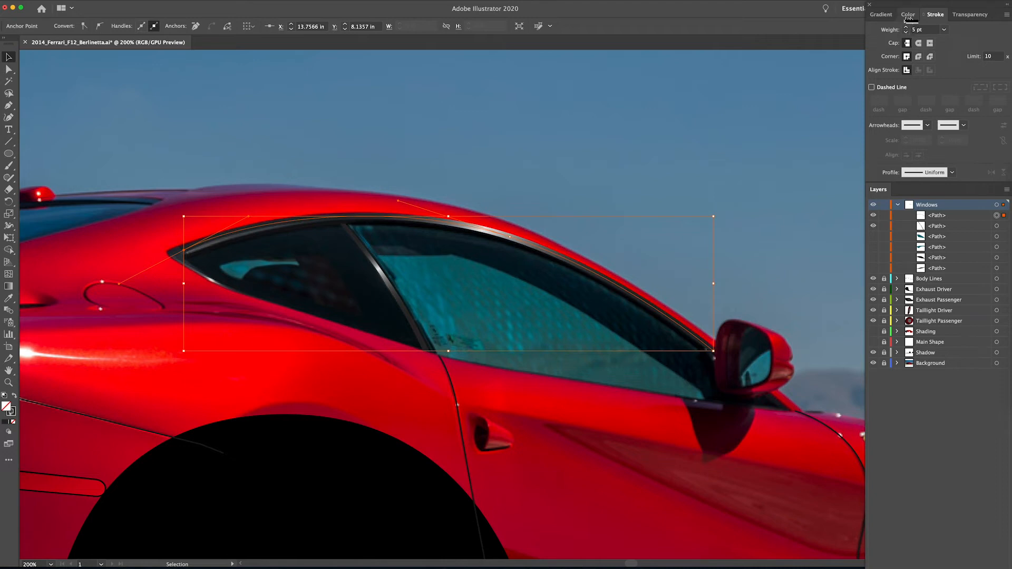
Step: Apply the window frame's gradient across the stroke and spread both midpoints outward, the second to about 42%, for a broader highlight
click(880, 14)
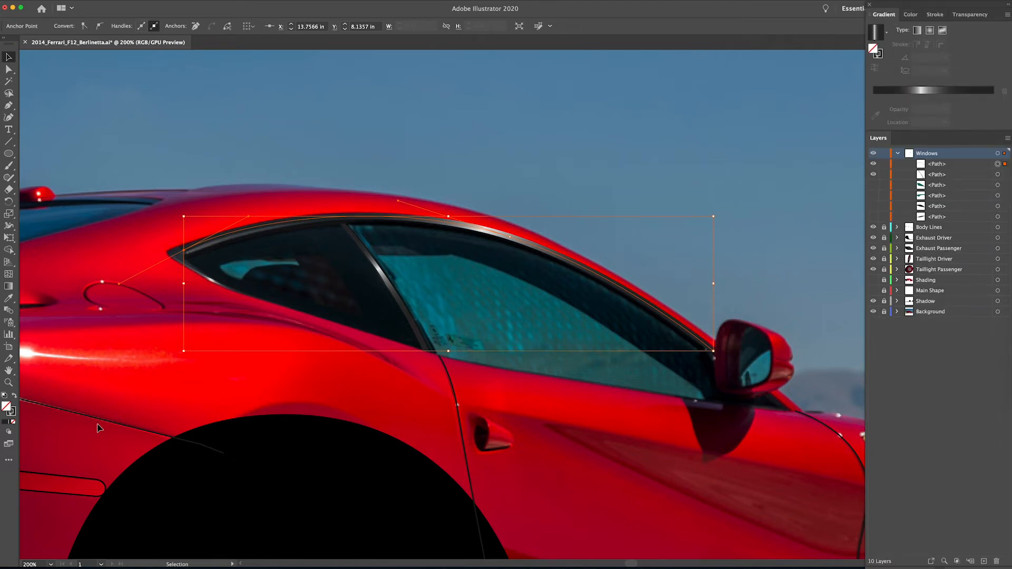
click(12, 413)
click(937, 16)
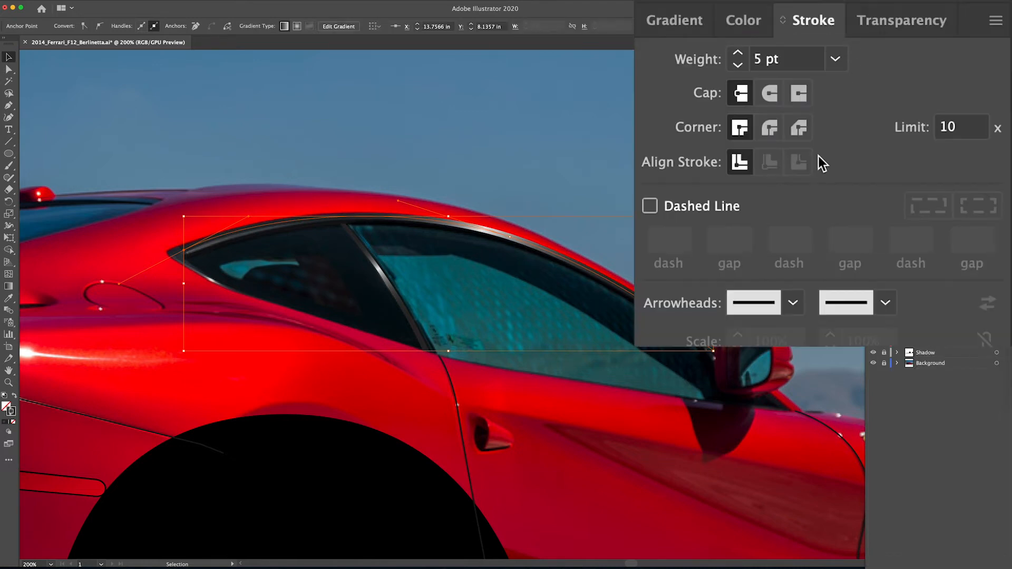
click(691, 29)
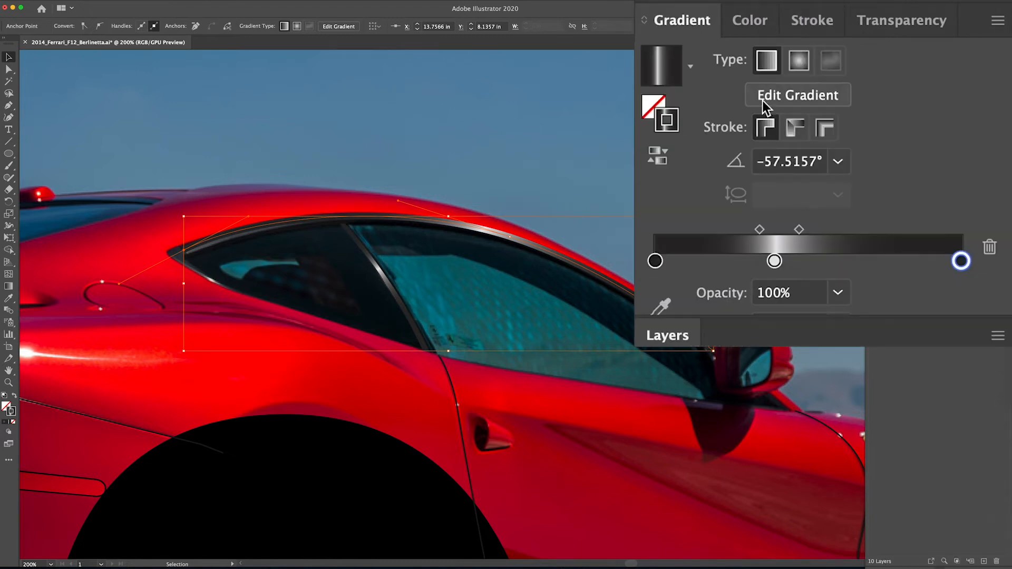
click(822, 137)
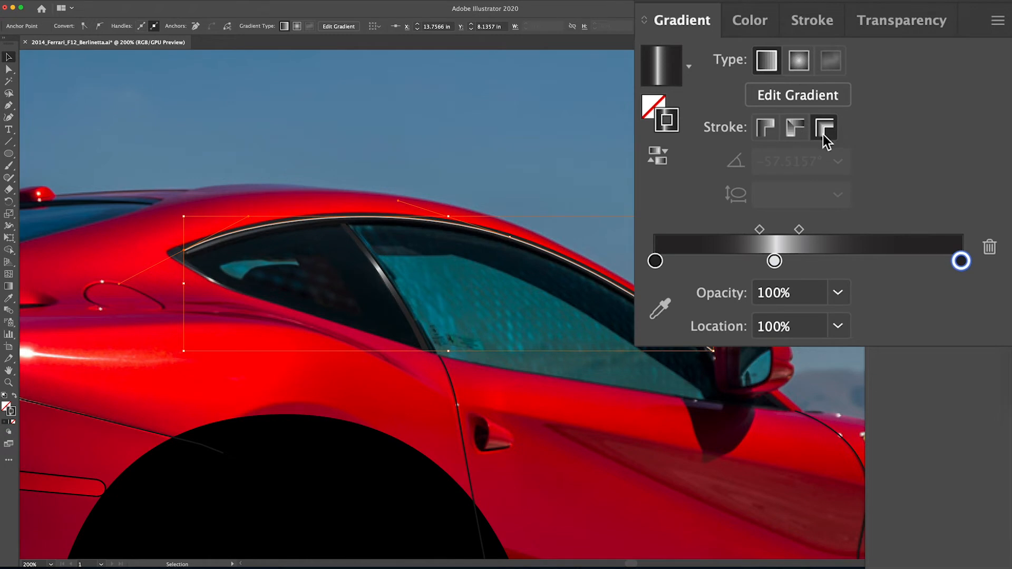
drag(760, 229, 717, 230)
drag(799, 230, 857, 232)
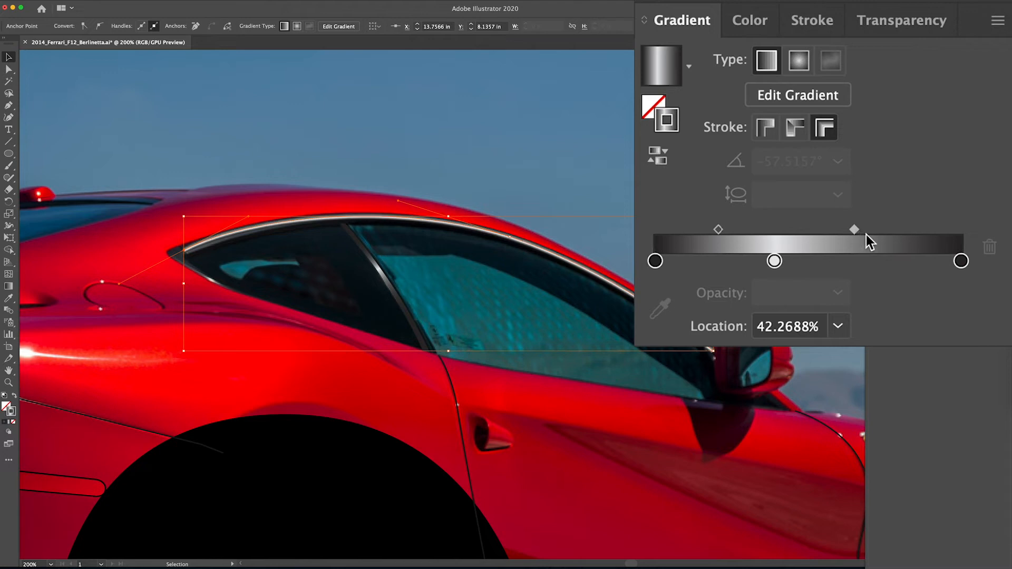
Step: Reduce the window frame gradient to a light start and dark end, move the midpoint to about 30%, and deselect the curve
drag(655, 261, 641, 316)
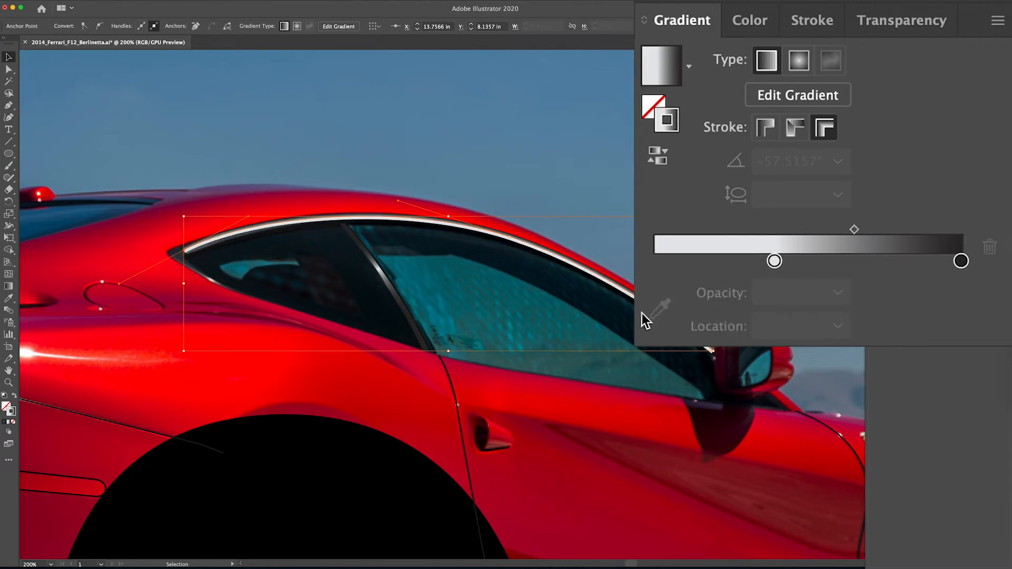
drag(774, 261, 654, 261)
drag(785, 229, 746, 232)
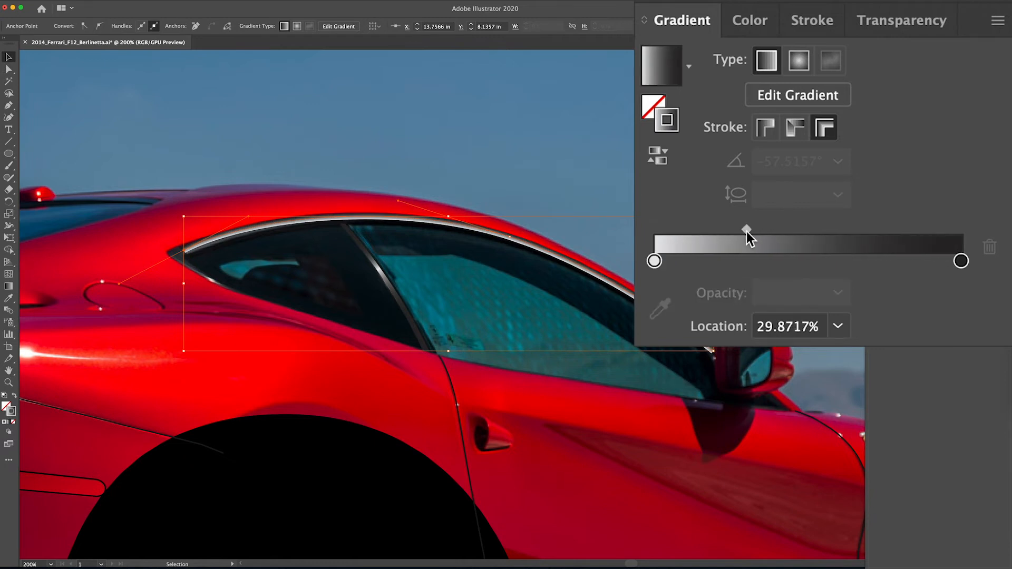
click(456, 157)
key(F7)
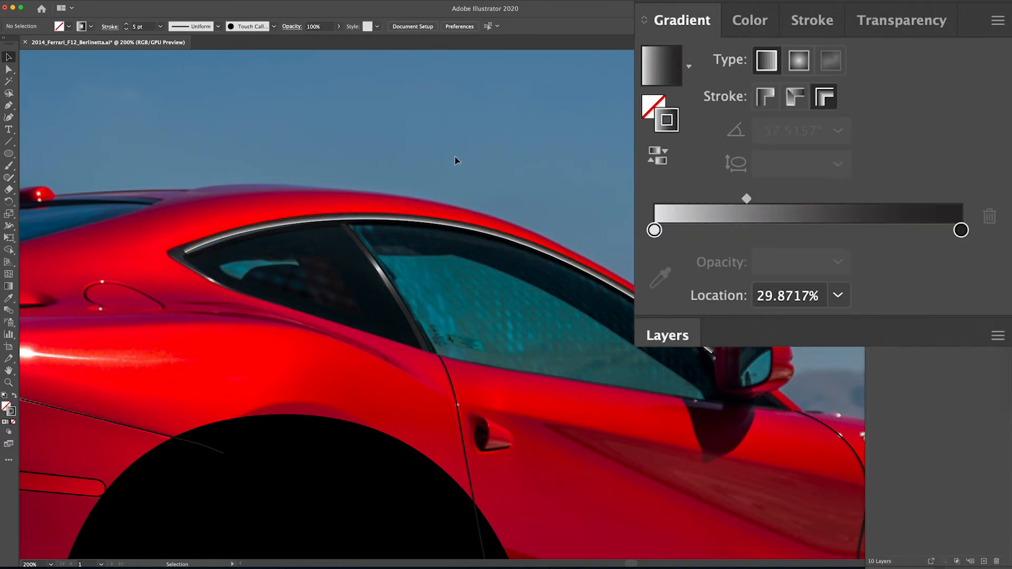
Step: Recolor the light start stop of the window frame curve's gradient to dark gray and hide the reference photo
click(436, 223)
click(654, 261)
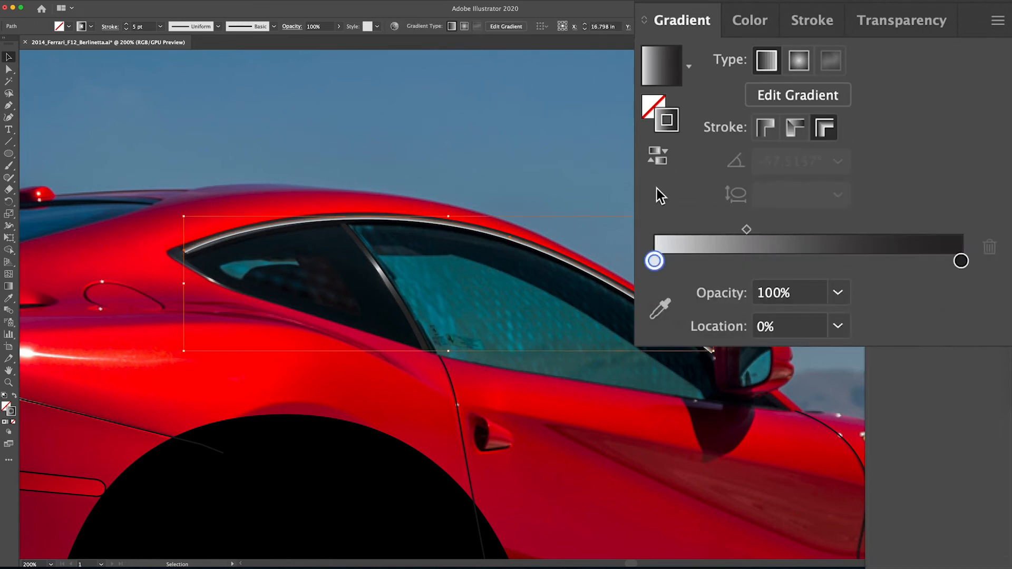
double_click(665, 120)
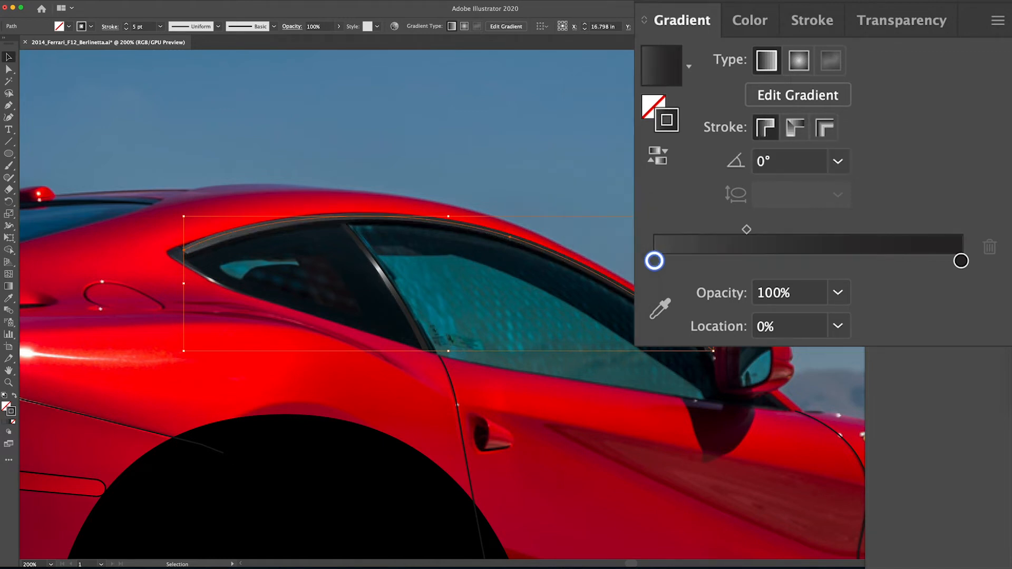
key(super+shift+w)
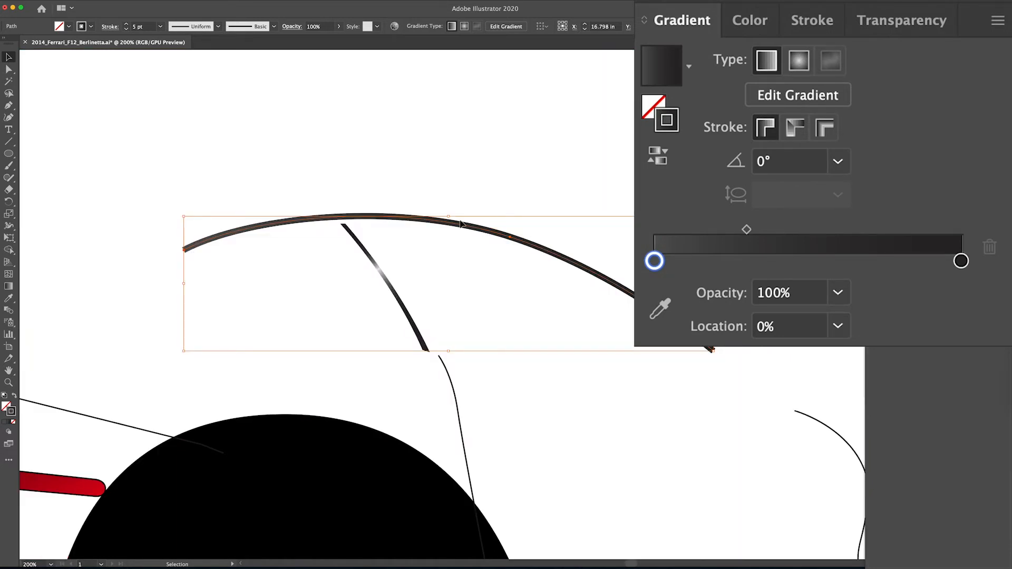
Step: Lighten the gradient's start stop to a medium gray and apply the gradient across the window frame stroke
click(444, 232)
key(z)
drag(413, 244, 447, 264)
key(v)
click(453, 216)
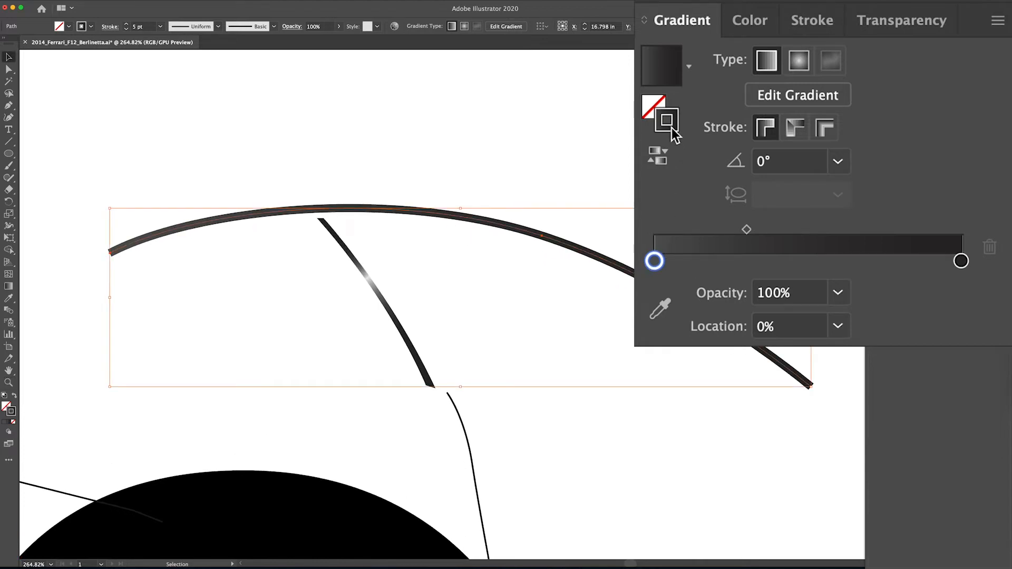
double_click(671, 128)
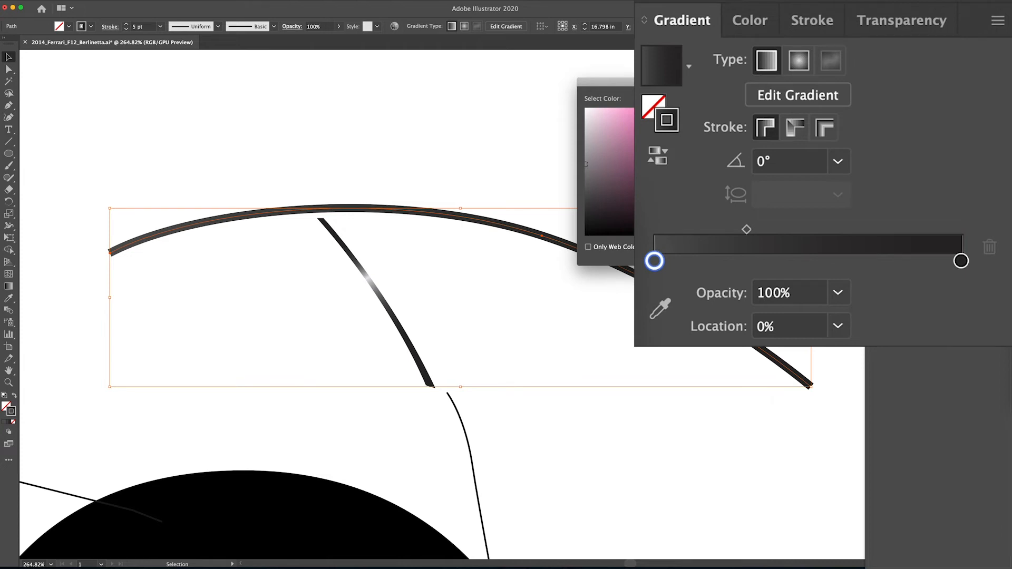
key(Return)
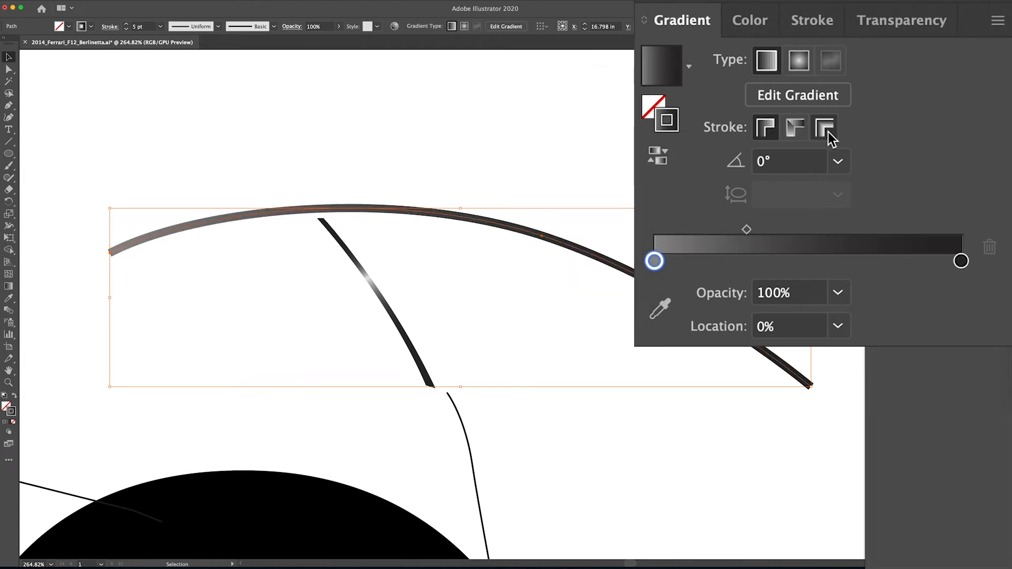
click(827, 130)
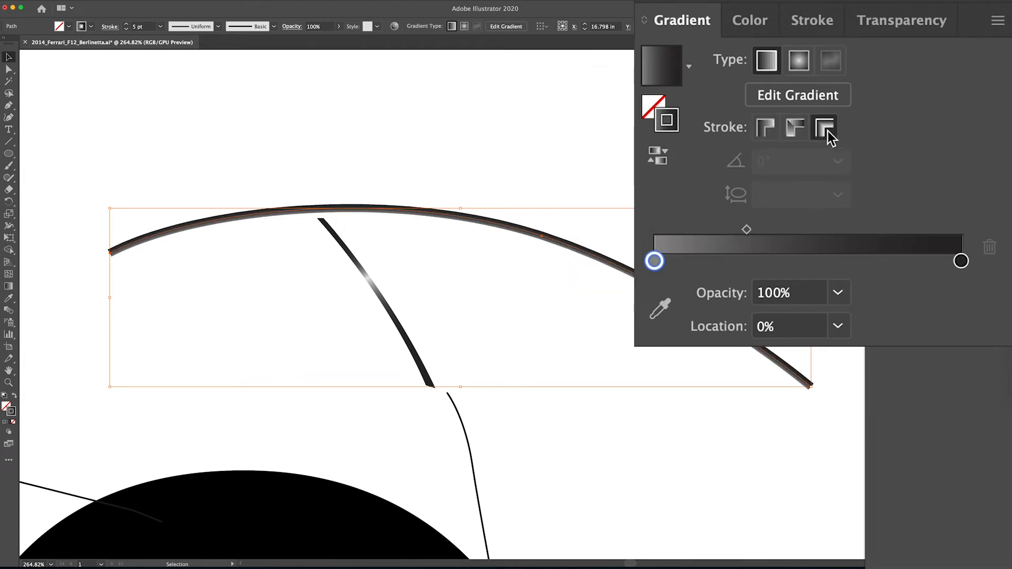
click(522, 147)
Step: Set the window frame curve's stroke corners to a round join
click(526, 222)
click(805, 23)
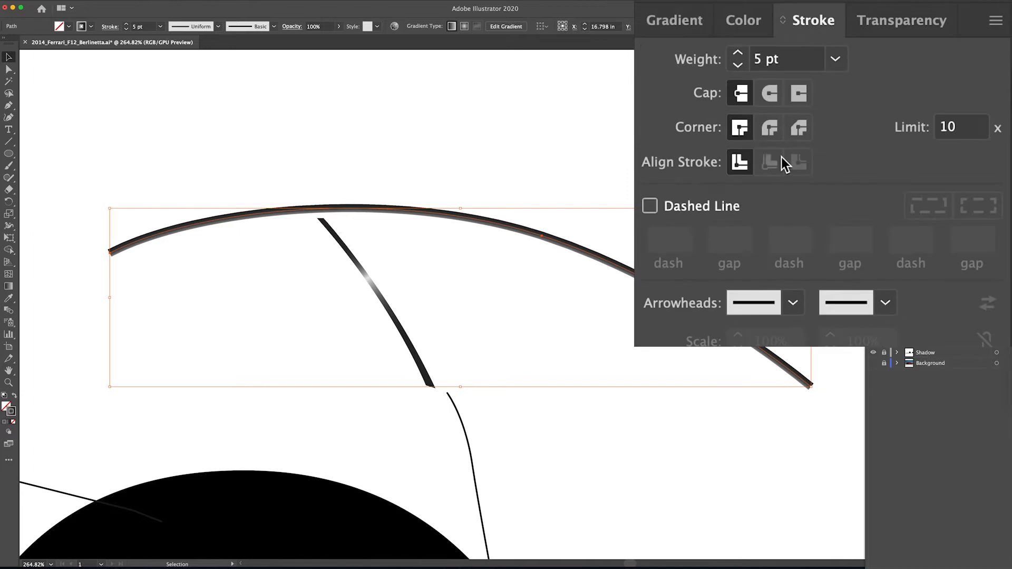
click(770, 129)
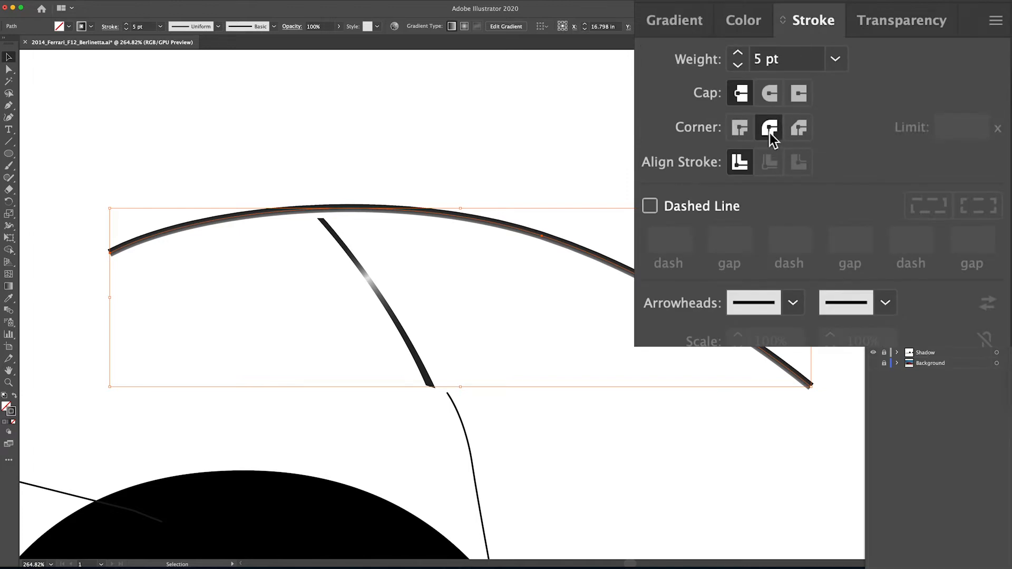
click(770, 94)
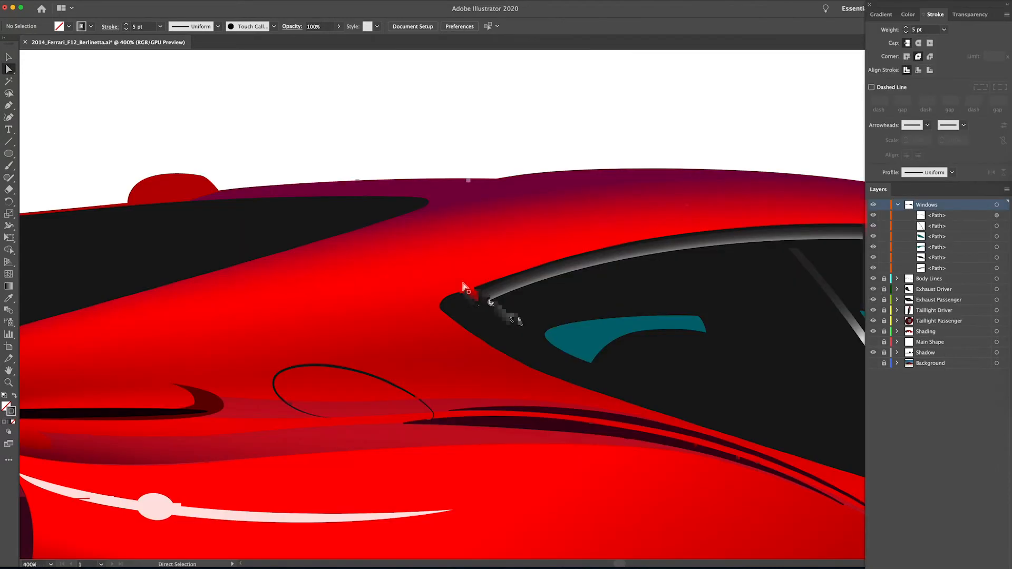
Step: Extend the frame curve's rear end into the window's rear corner and give the stroke a round cap
scroll(461, 284, up, 3)
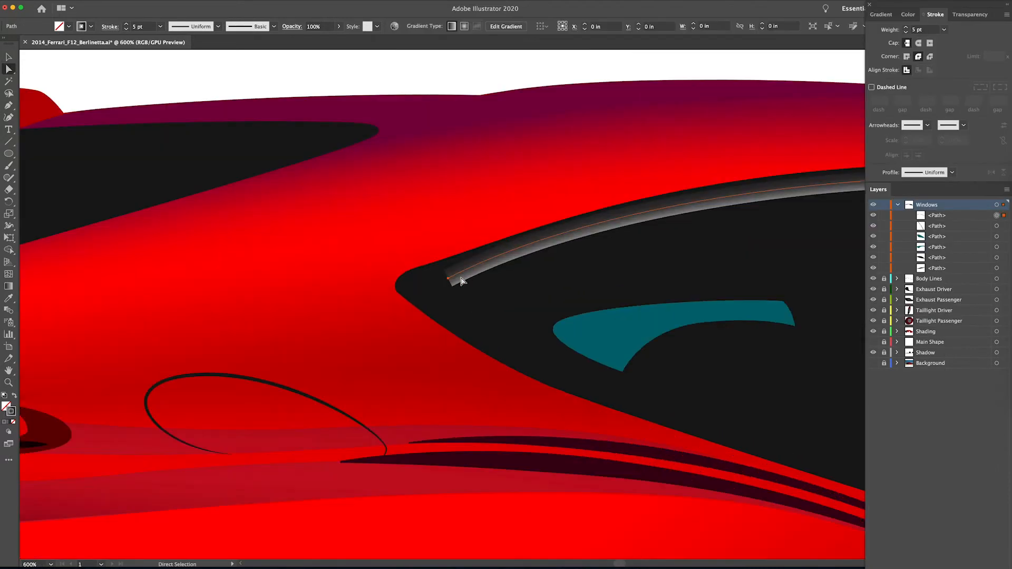
click(449, 279)
drag(449, 279, 403, 287)
click(918, 42)
drag(403, 290, 407, 287)
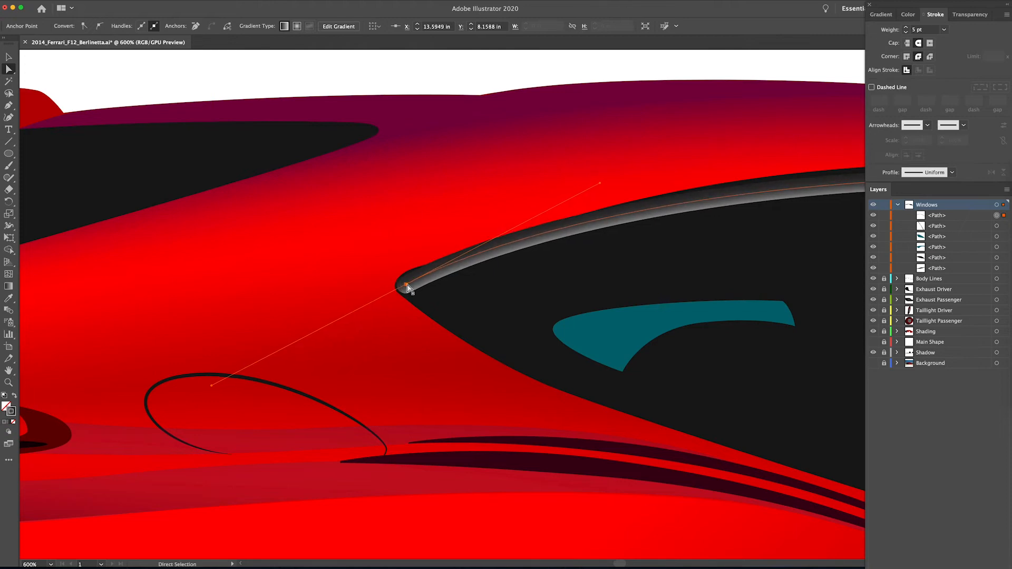
Step: Adjust the frame curve's rear and middle direction handles so it follows the window's upper edge, and deselect it
key(z)
alt+click(504, 282)
alt+click(504, 282)
alt+click(662, 279)
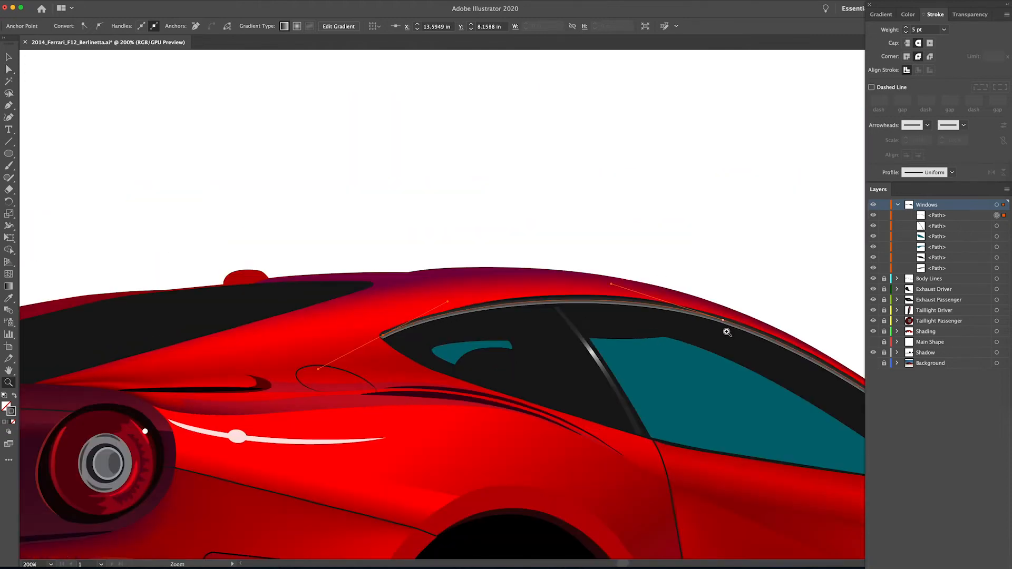
drag(725, 332, 622, 318)
key(a)
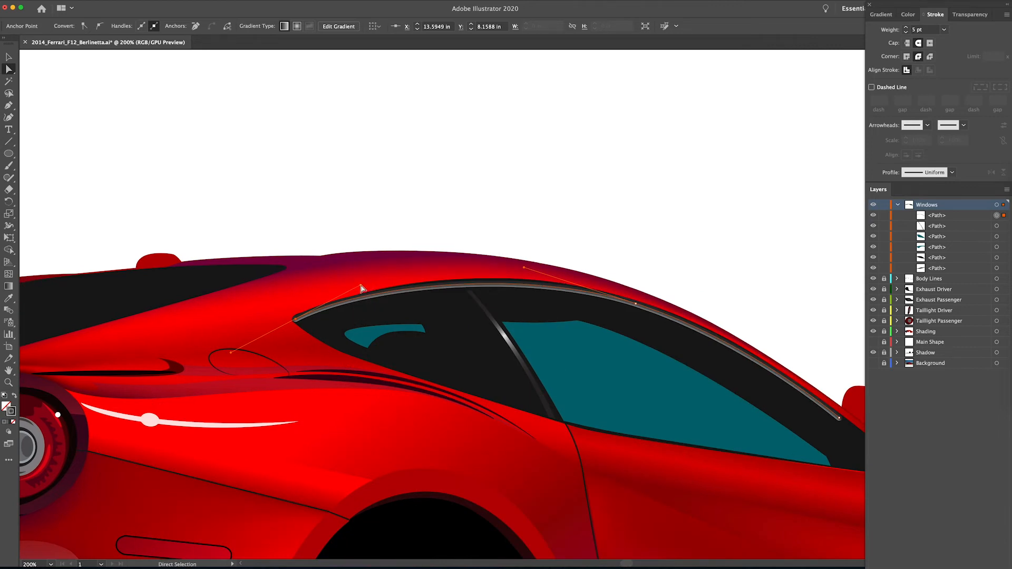
drag(359, 286, 390, 281)
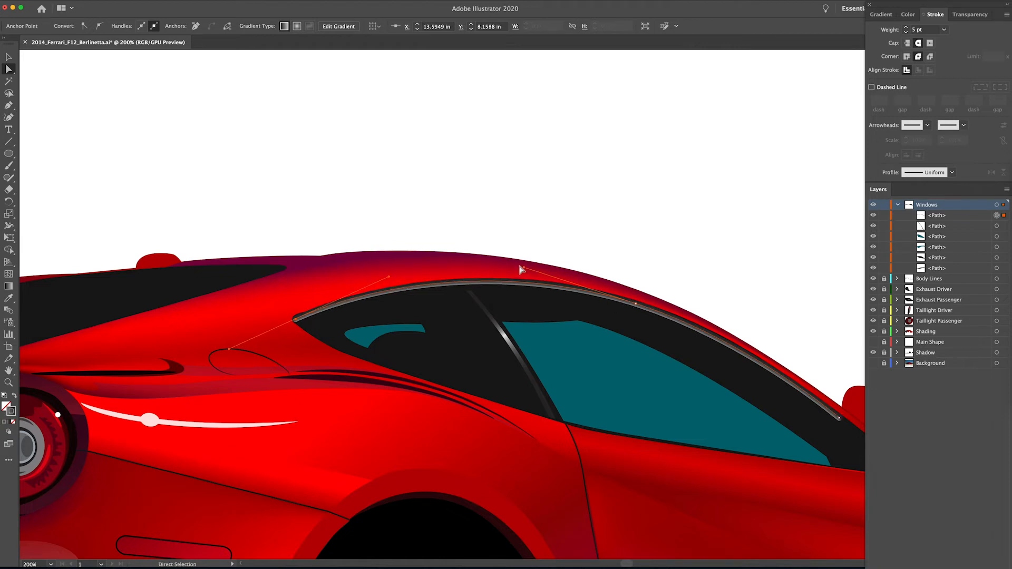
drag(523, 266, 523, 265)
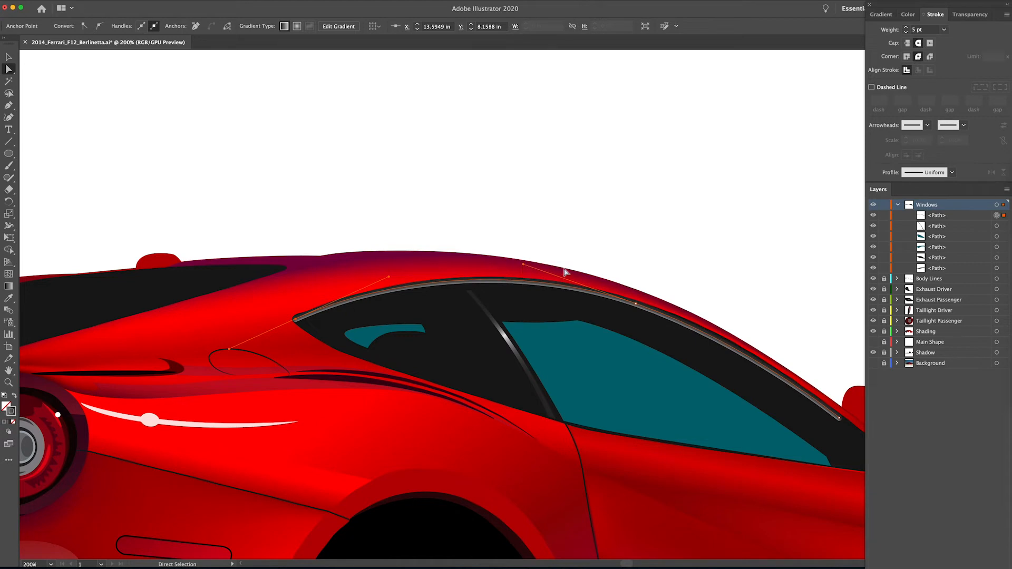
click(669, 277)
Step: Show the Background photo and hide the individual Windows paths and the Shading layer for tracing
drag(783, 332, 604, 231)
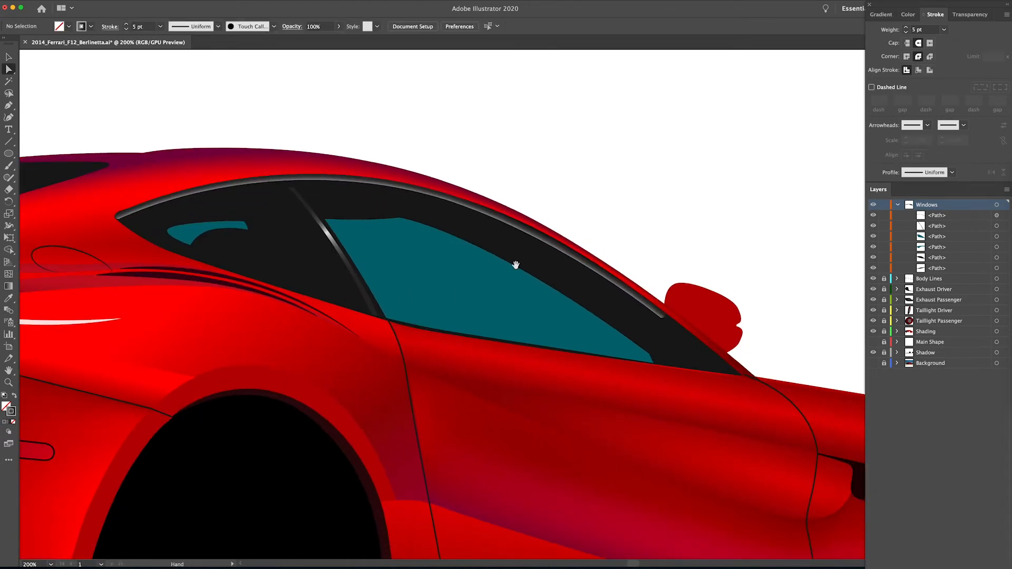
drag(515, 264, 576, 264)
click(388, 233)
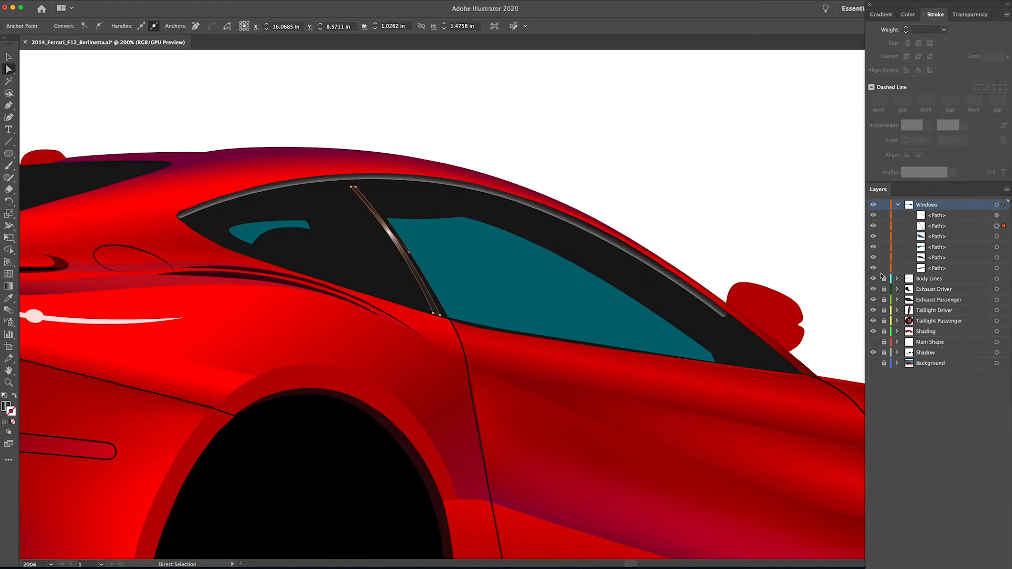
click(873, 364)
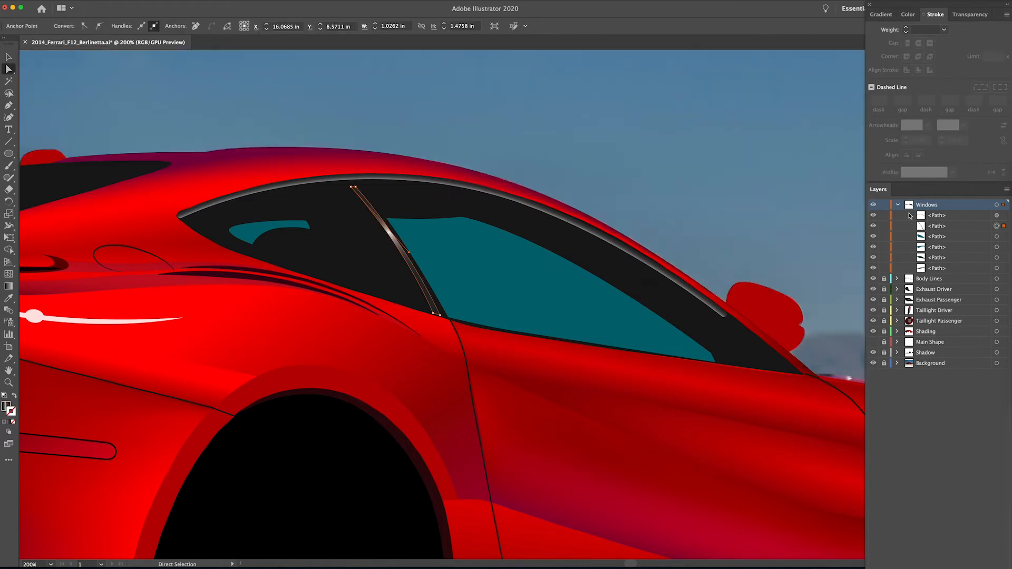
drag(874, 219, 873, 215)
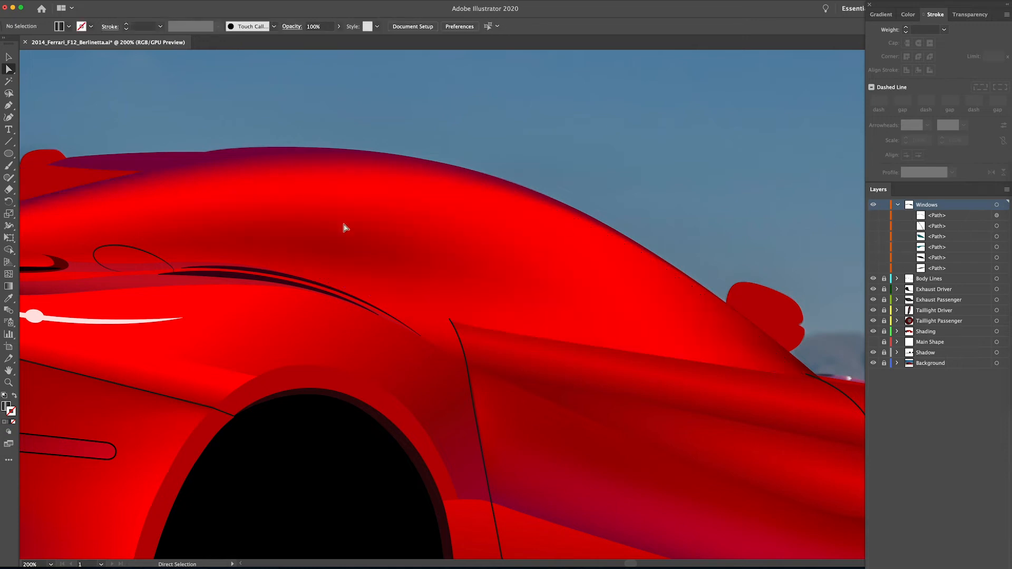
drag(876, 341, 874, 332)
Step: Trace an open curve about 6.1 in wide along the frame's inner edge, from the window's rear corner to the side mirror
key(z)
click(256, 212)
drag(463, 281, 309, 210)
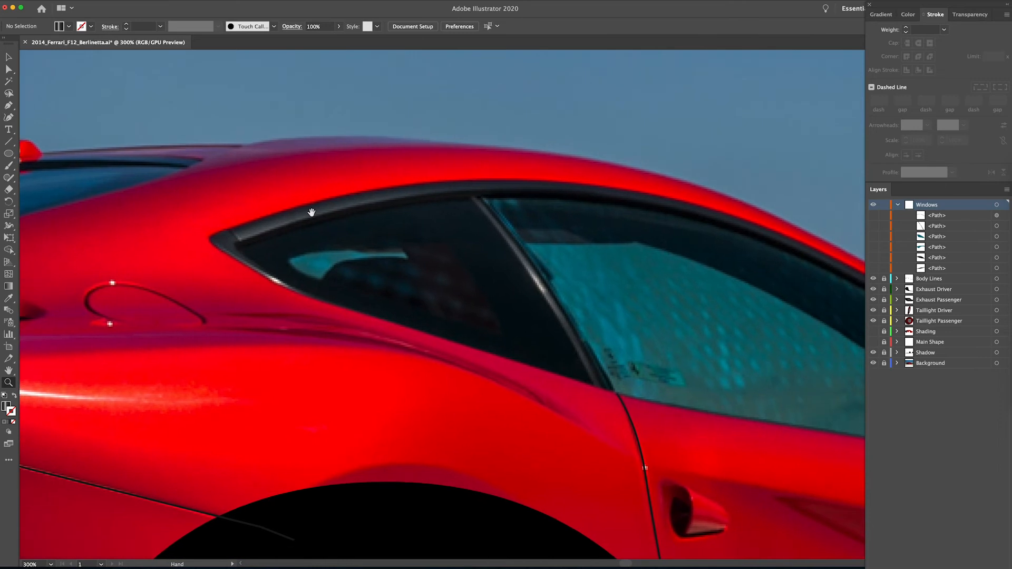
drag(395, 232, 344, 214)
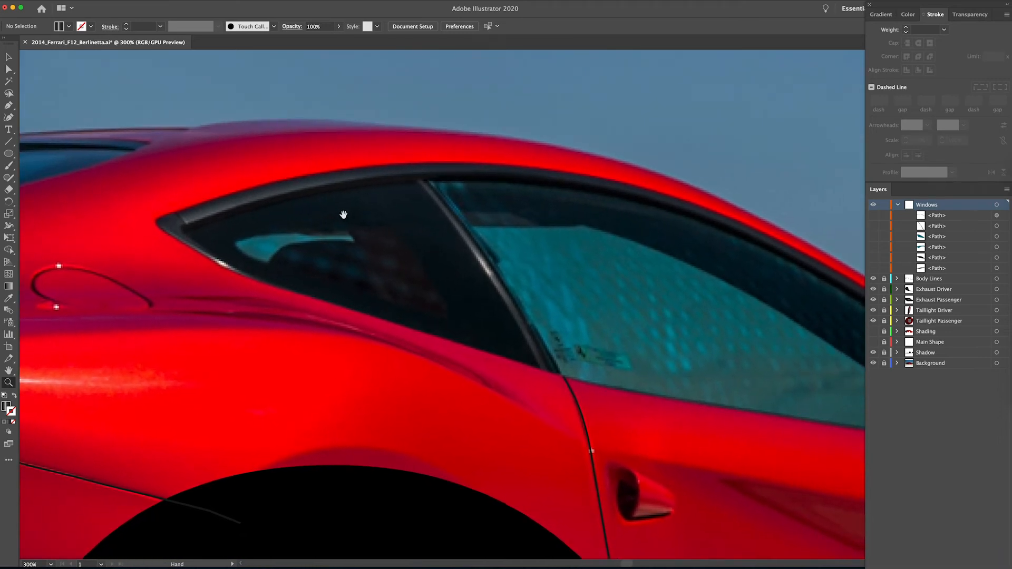
drag(530, 273, 330, 253)
alt+click(336, 250)
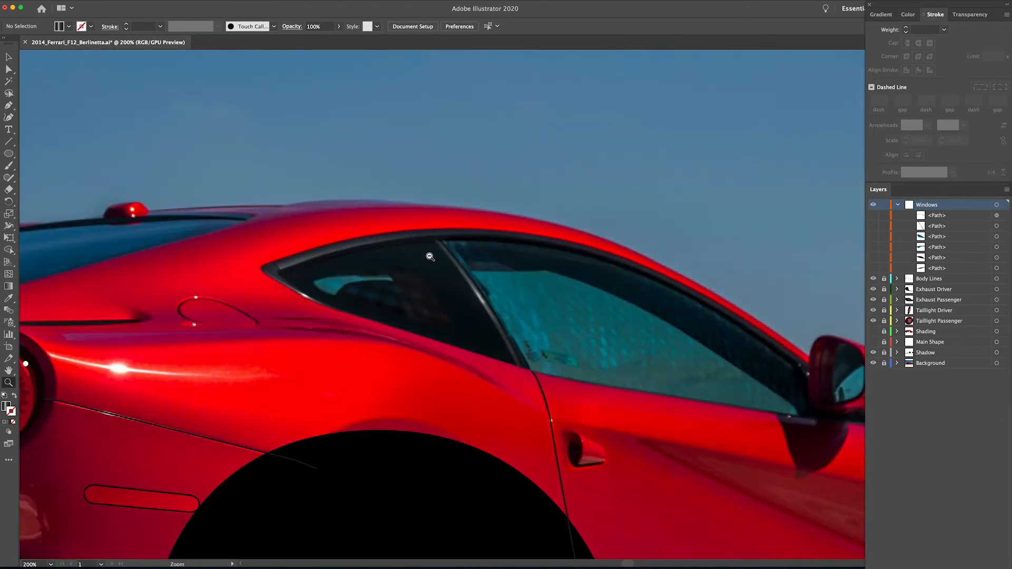
drag(524, 280, 475, 272)
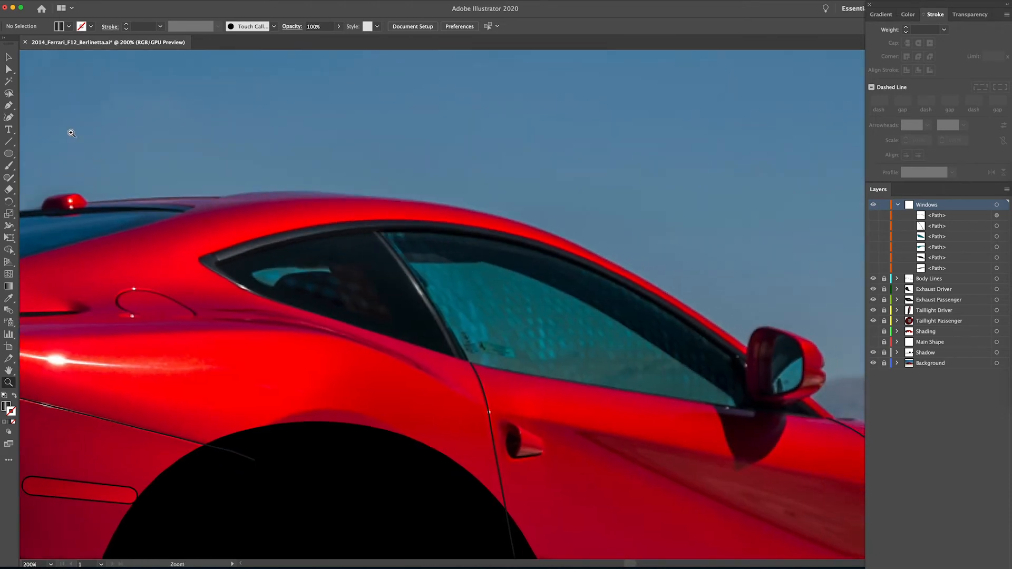
click(8, 69)
click(8, 105)
click(216, 266)
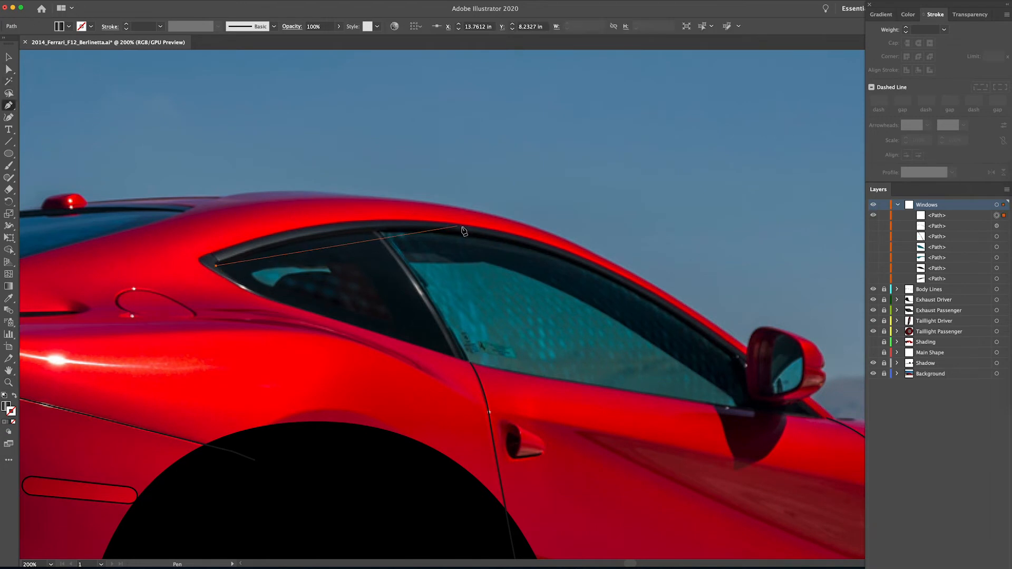
drag(468, 232, 604, 257)
drag(746, 365, 808, 405)
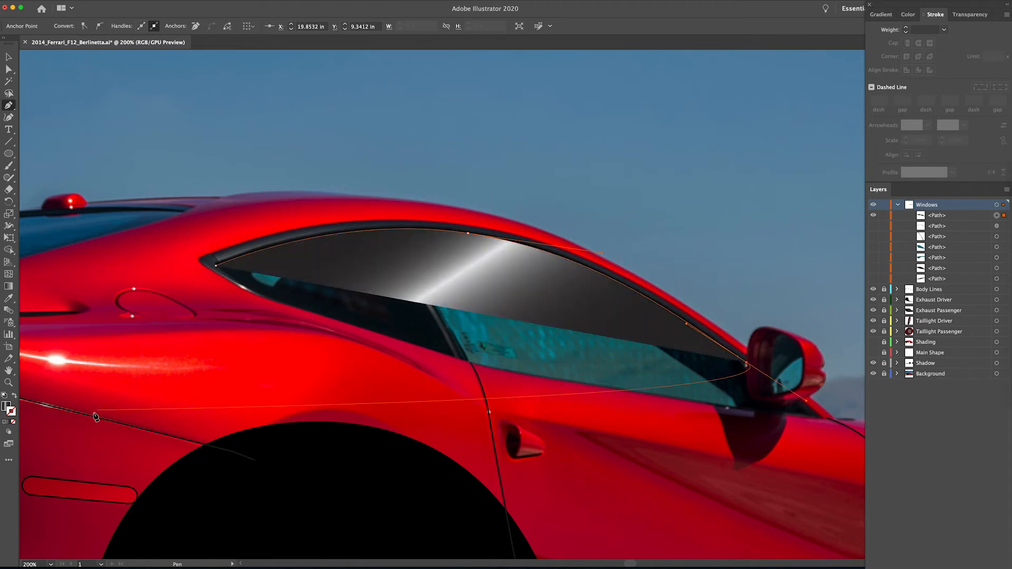
Step: Give the new inner frame curve the default 1 pt black stroke with no fill, and deselect it
click(5, 396)
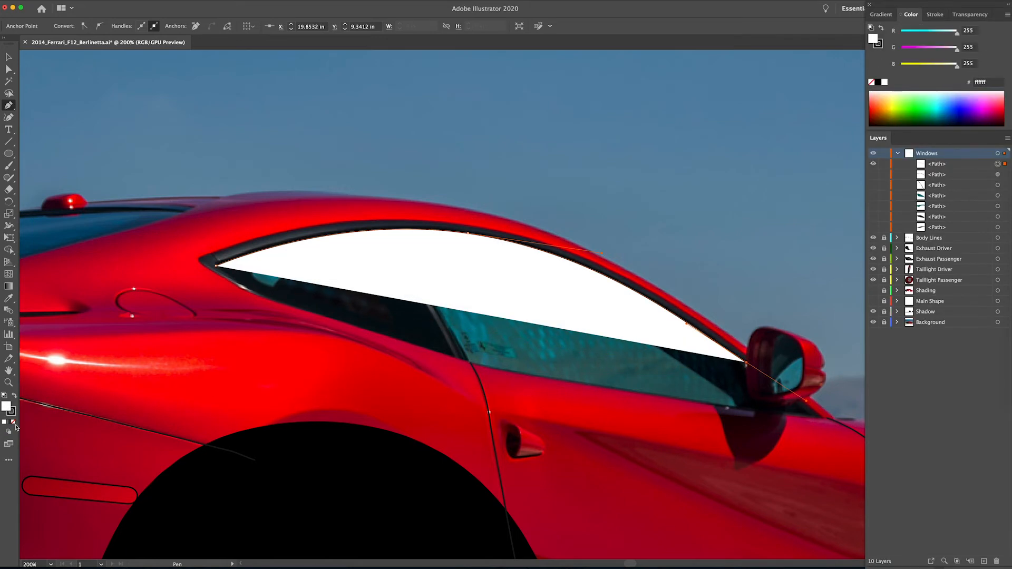
click(13, 423)
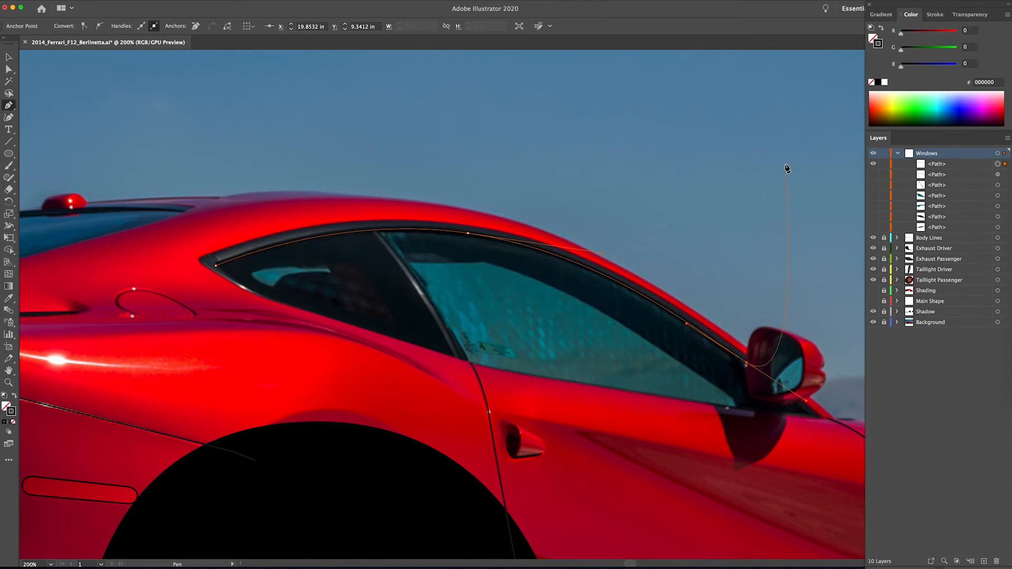
key(v)
click(779, 232)
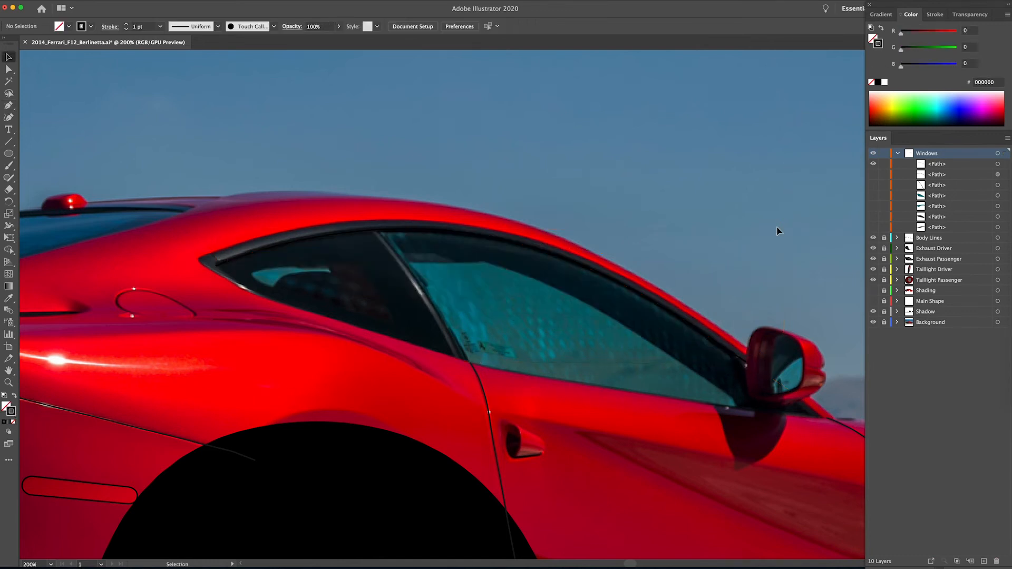
Step: Show the hidden Windows paths, stack the new inner curve directly below the gradient frame curve, and select the inner curve
click(873, 227)
click(935, 175)
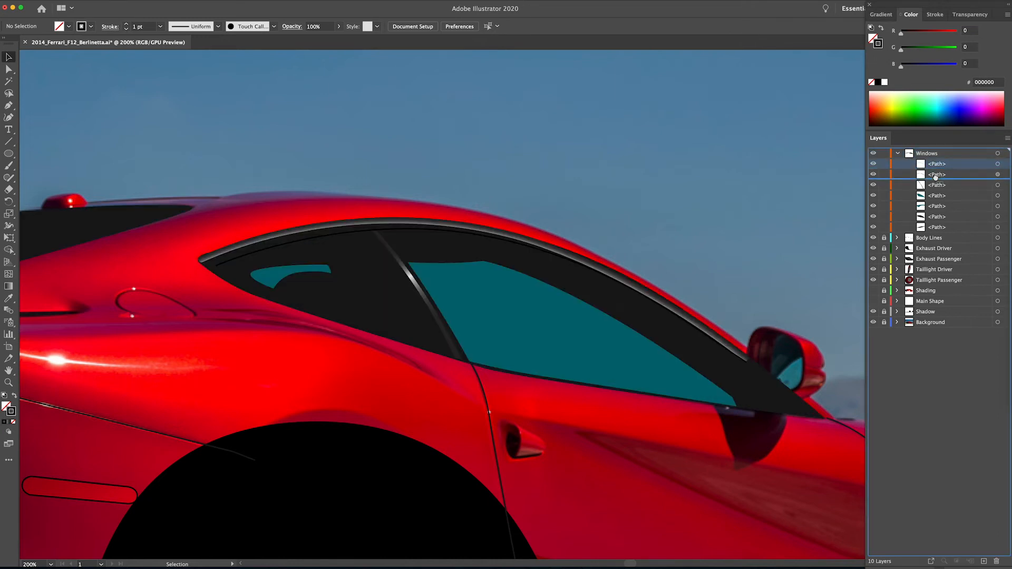
drag(935, 178, 937, 179)
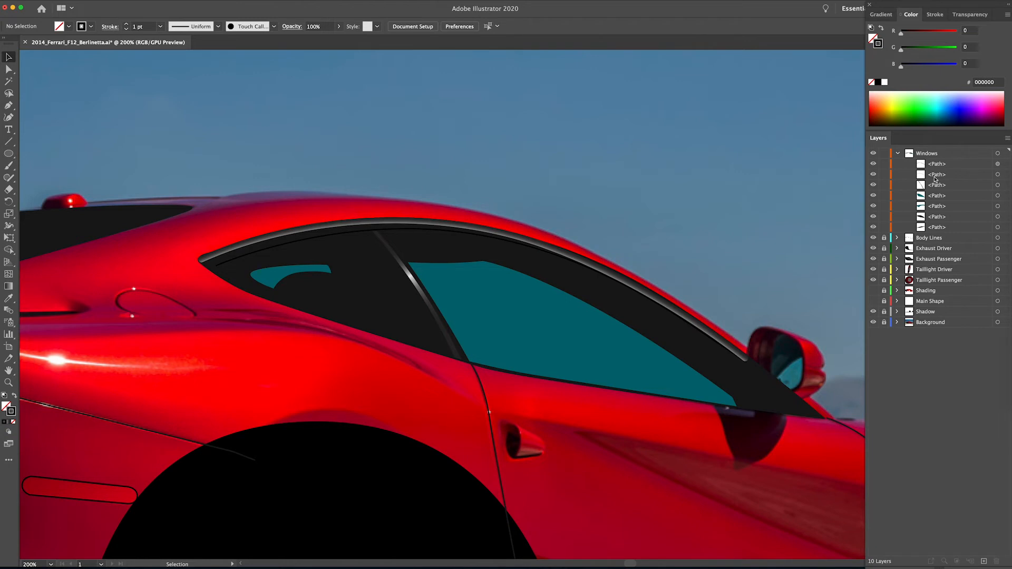
click(1004, 176)
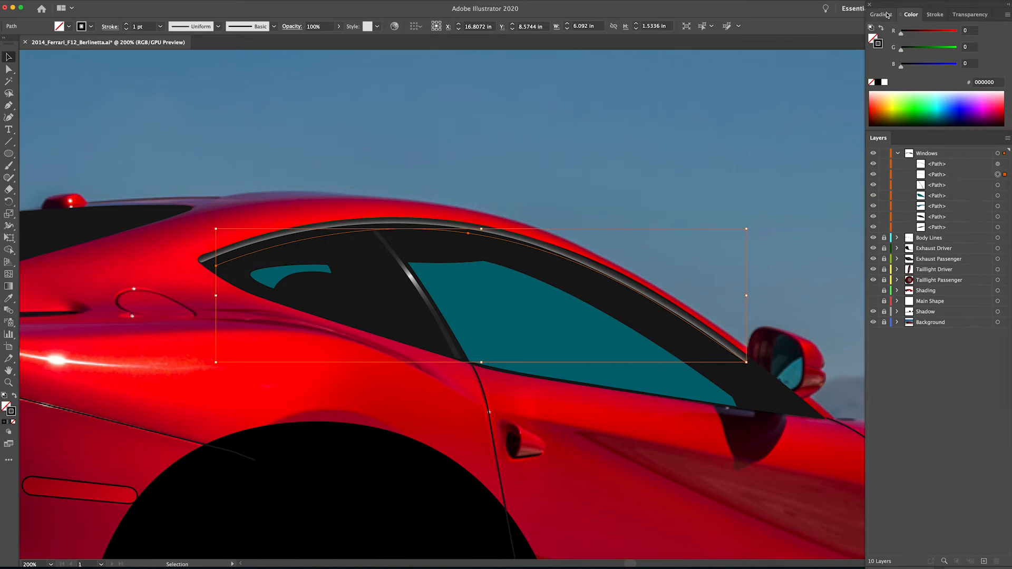
Step: Apply the triangular width profile that tapers from thick to thin to the inner frame curve's stroke
click(934, 15)
click(821, 353)
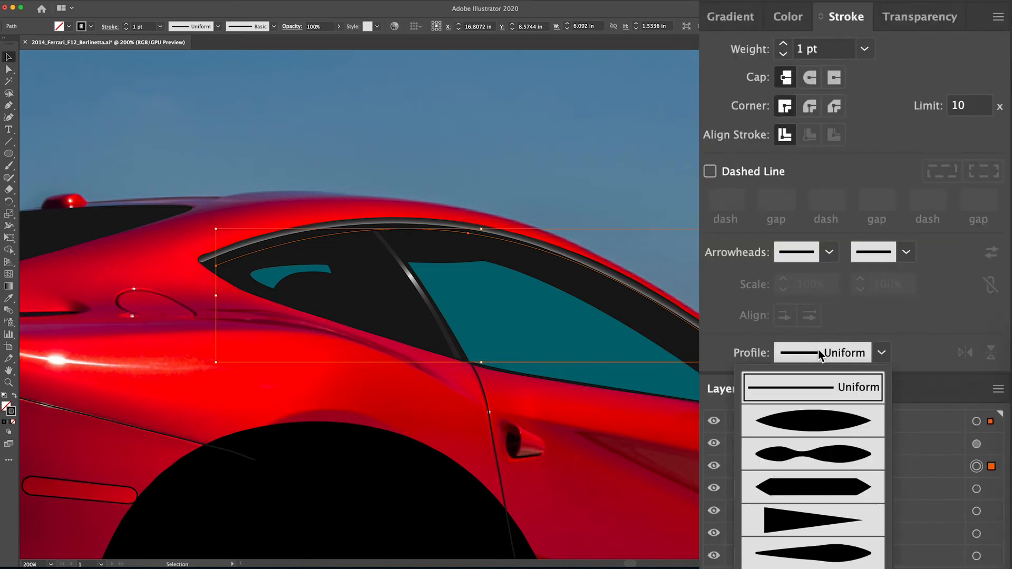
click(810, 521)
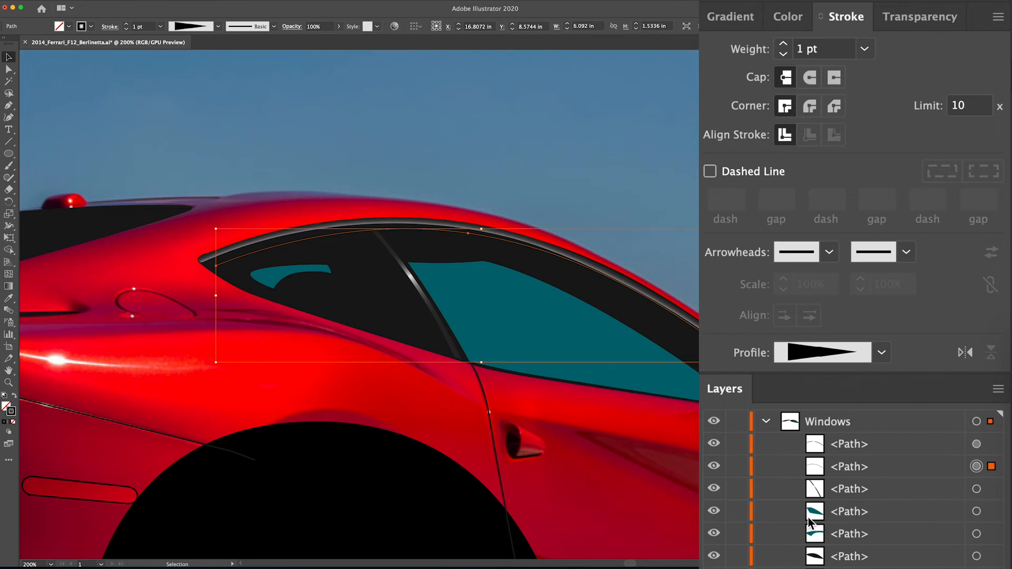
Step: Thicken the inner frame curve's tapered stroke to more than 8 pt so it sits against the gradient frame
key(z)
drag(345, 232, 472, 303)
drag(624, 323, 358, 263)
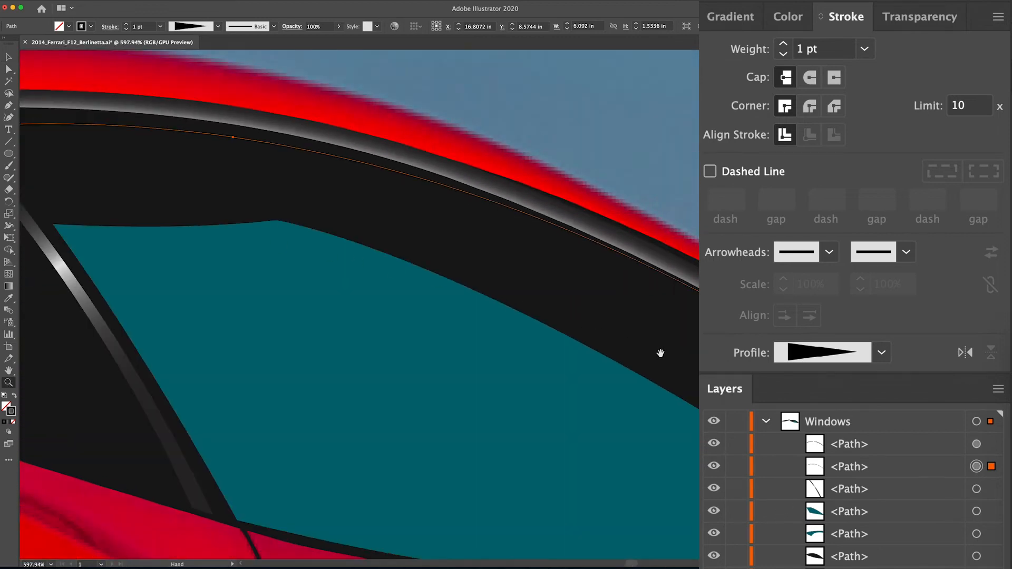
drag(660, 353, 217, 147)
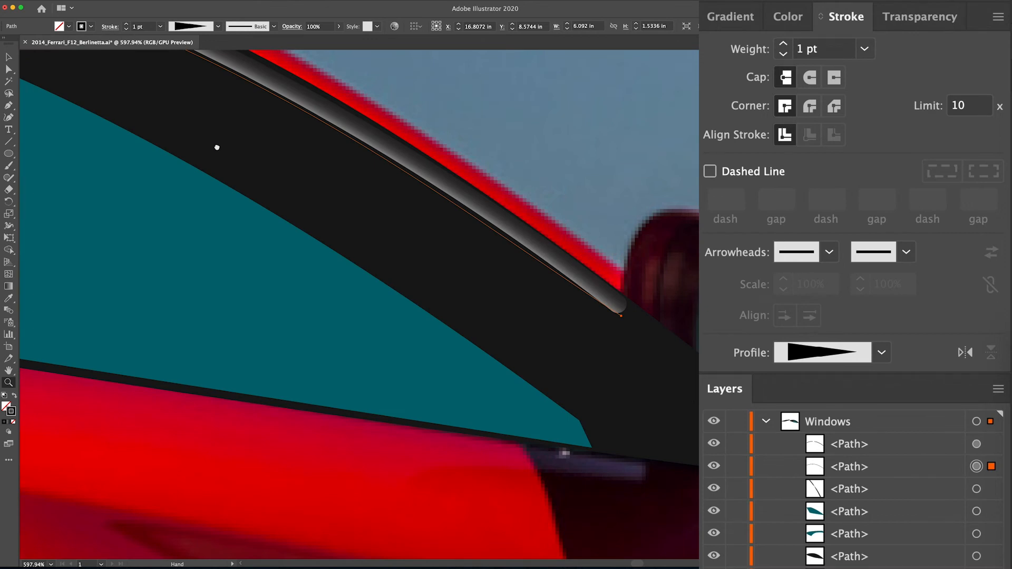
click(784, 44)
click(783, 44)
mouse_move(425, 113)
mouse_down()
mouse_move(486, 174)
mouse_move(362, 149)
mouse_move(677, 233)
mouse_up()
drag(292, 181, 617, 157)
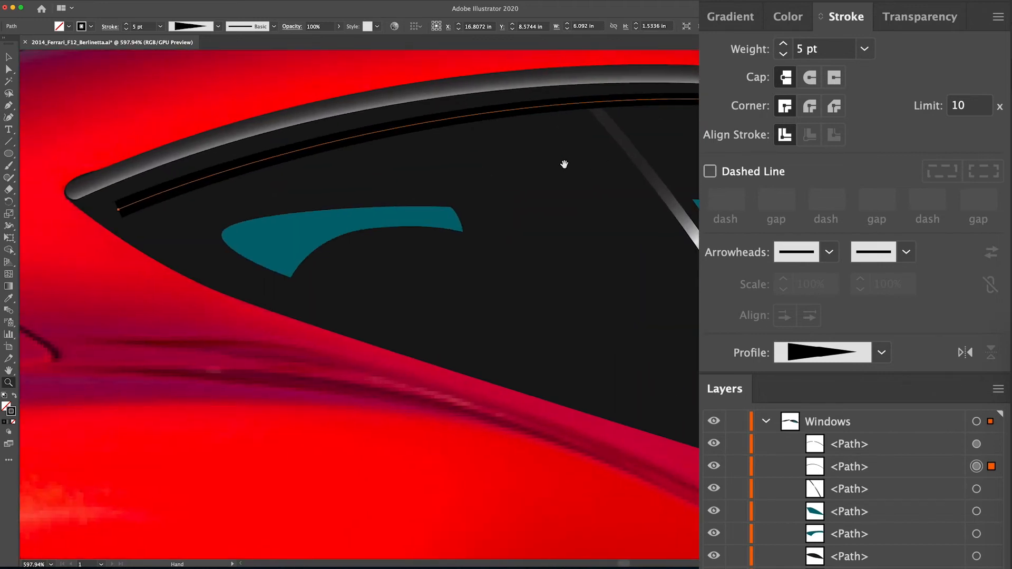
click(783, 45)
click(783, 45)
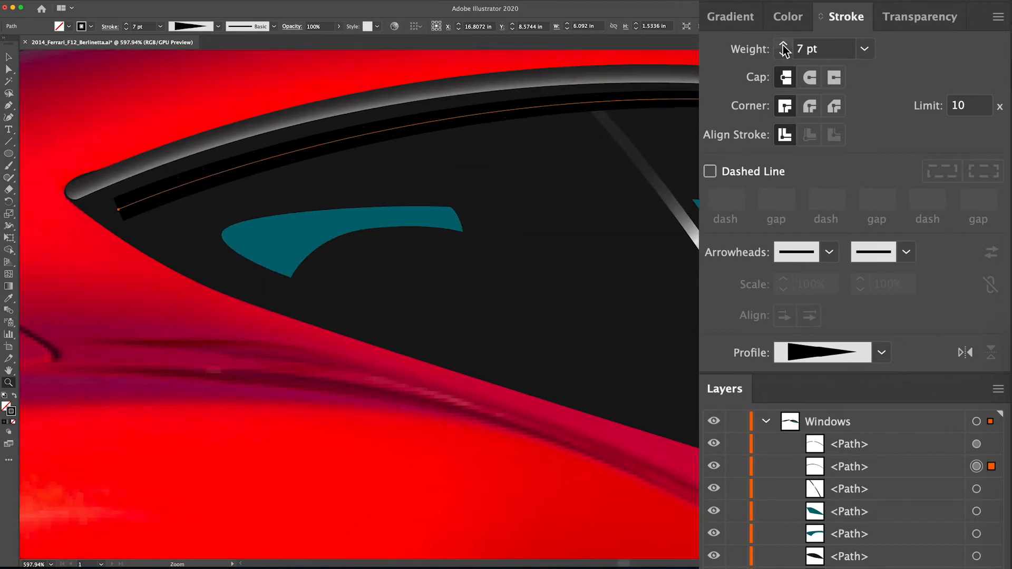
click(784, 44)
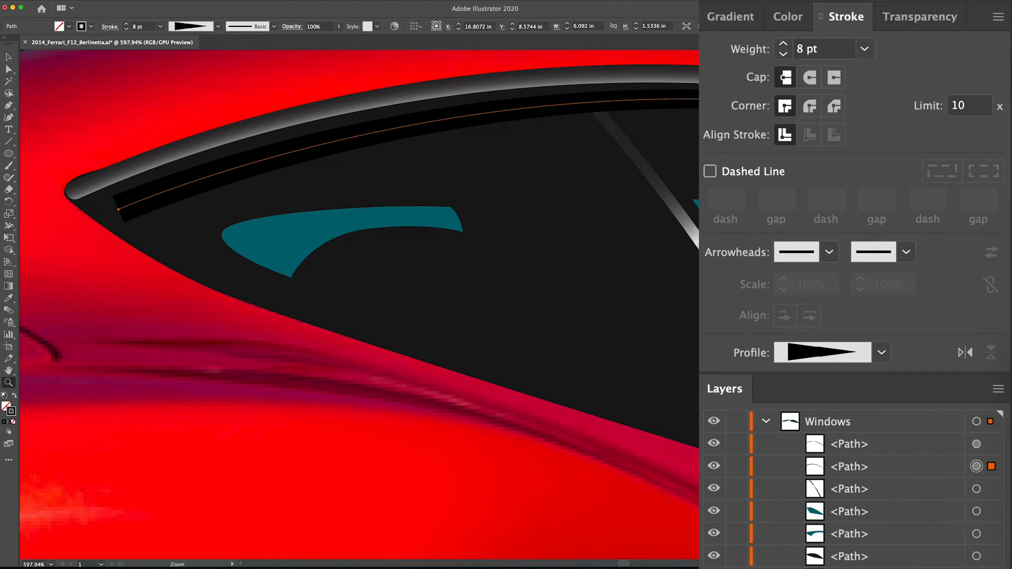
click(784, 44)
click(784, 44)
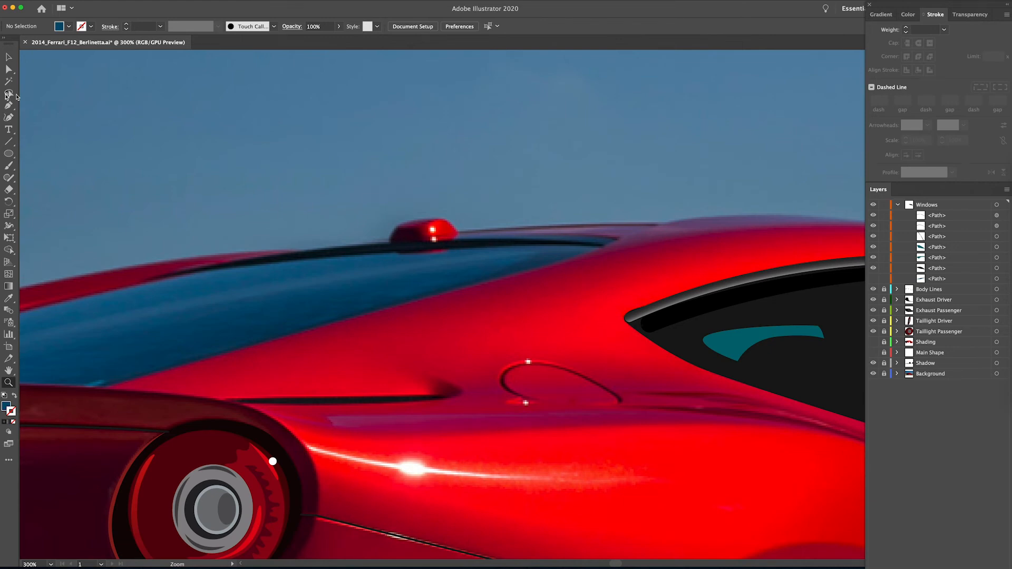
Step: Trace the upper edge of the black trim along the rear window's top with the Pen tool, up to its front tip
click(8, 105)
click(141, 282)
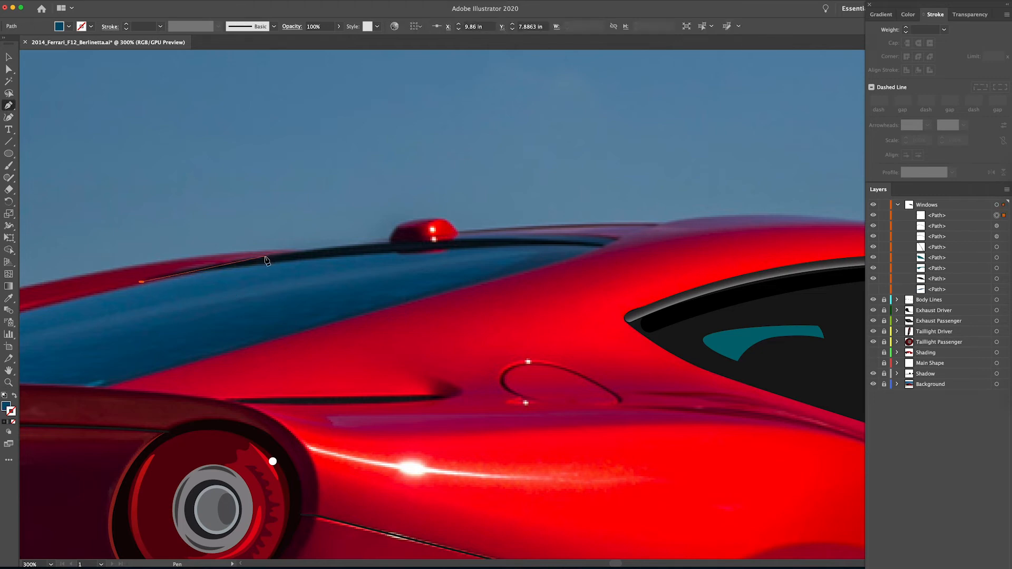
drag(266, 256, 372, 242)
click(410, 240)
drag(550, 233, 625, 248)
key(super+z)
key(super+z)
key(super+z)
drag(473, 239, 535, 239)
drag(602, 246, 590, 255)
click(602, 247)
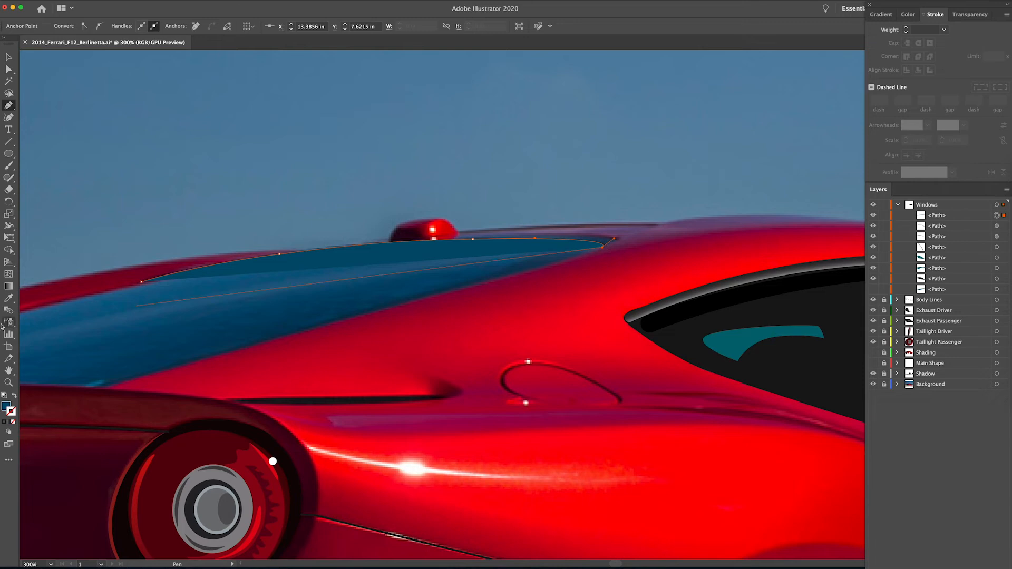
Step: Close the rear window's trim shape along its lower edge and fill it with near-black 080b0c
click(14, 397)
drag(494, 245, 414, 248)
drag(142, 282, 66, 302)
click(14, 397)
double_click(7, 406)
click(625, 228)
click(824, 112)
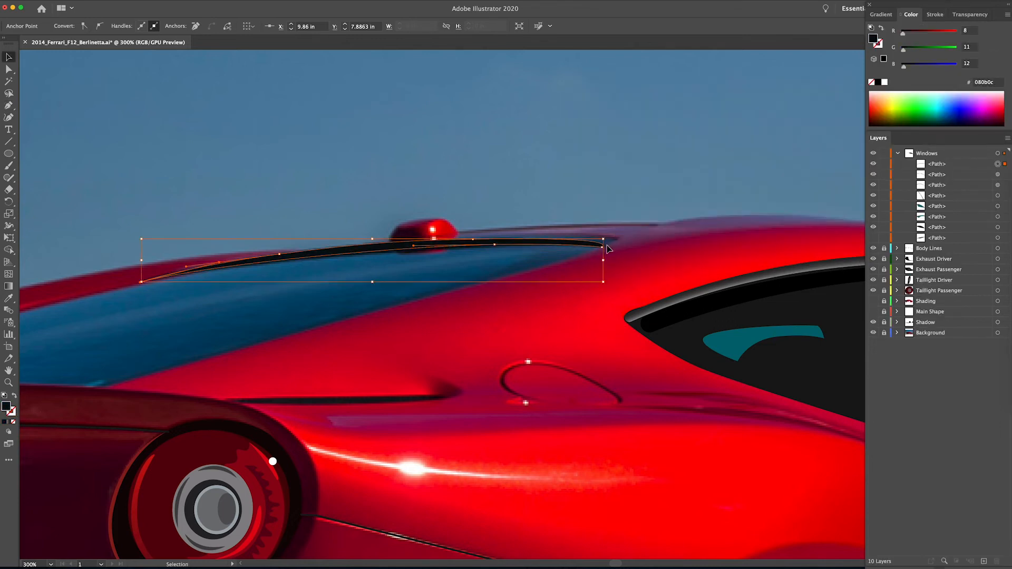
Step: Trace a closed sliver with the Pen tool around the front tip of the rear window's black trim
key(super+space)
click(576, 253)
click(577, 253)
key(p)
click(224, 299)
drag(325, 284, 325, 284)
drag(519, 282, 580, 302)
click(559, 309)
drag(335, 299, 148, 302)
key(super+z)
drag(497, 292, 392, 297)
key(super+z)
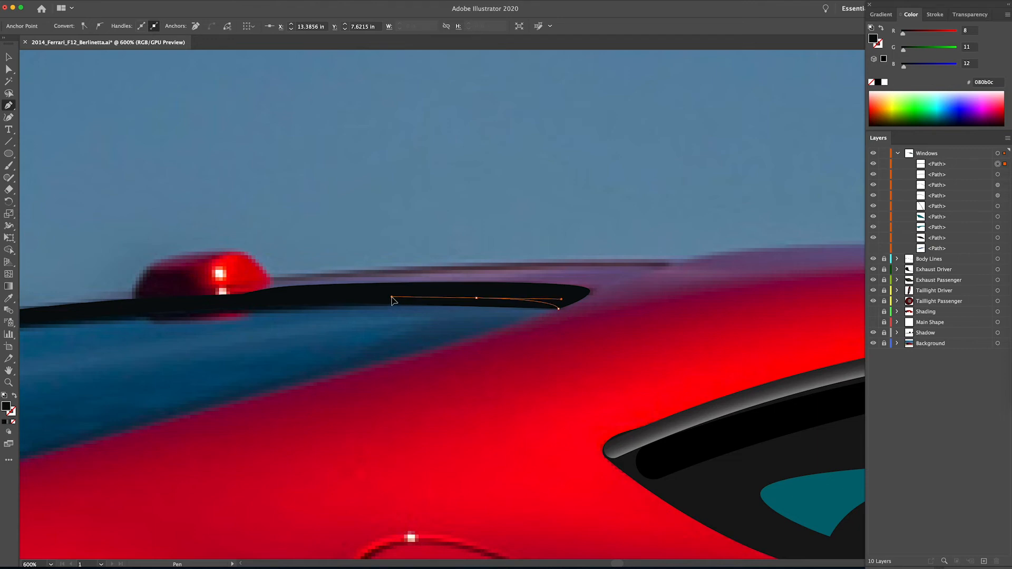
click(224, 300)
Step: Fill the sliver with dark blue 133657 sampled from the photo's glass and stack it just above the rear window path
key(i)
click(419, 346)
key(v)
drag(937, 164, 933, 243)
click(587, 324)
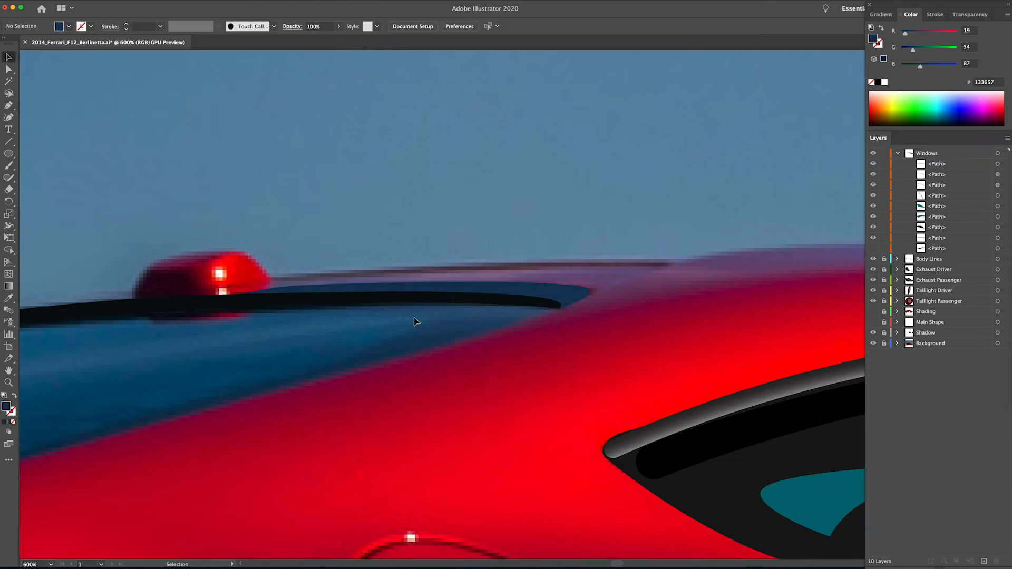
Step: Hide the Background photo and show the Shading layer with the whole car in view
key(z)
alt+click(418, 319)
alt+click(411, 320)
alt+click(430, 325)
alt+click(522, 329)
drag(526, 330, 536, 327)
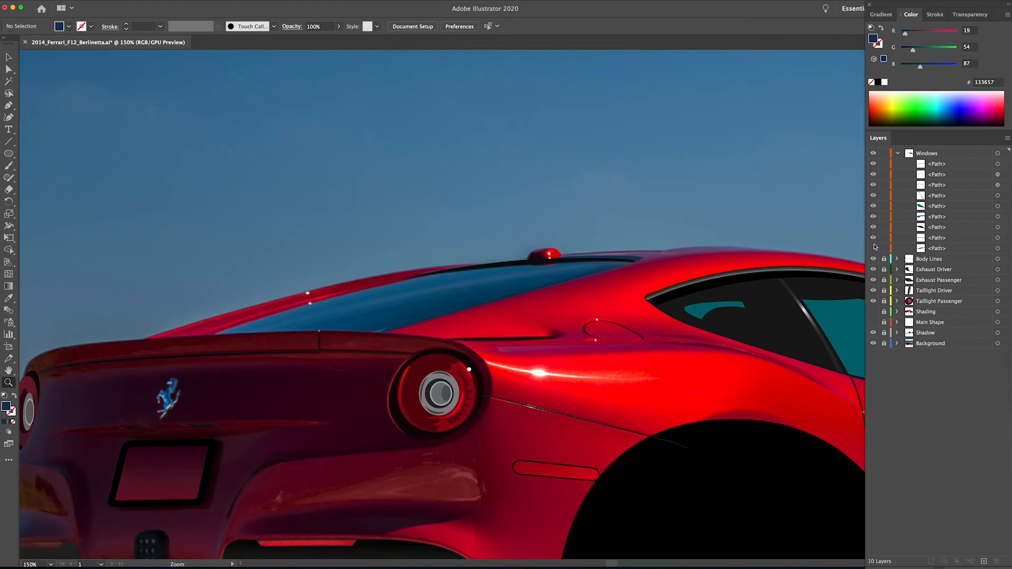
key(ctrl+0)
click(873, 343)
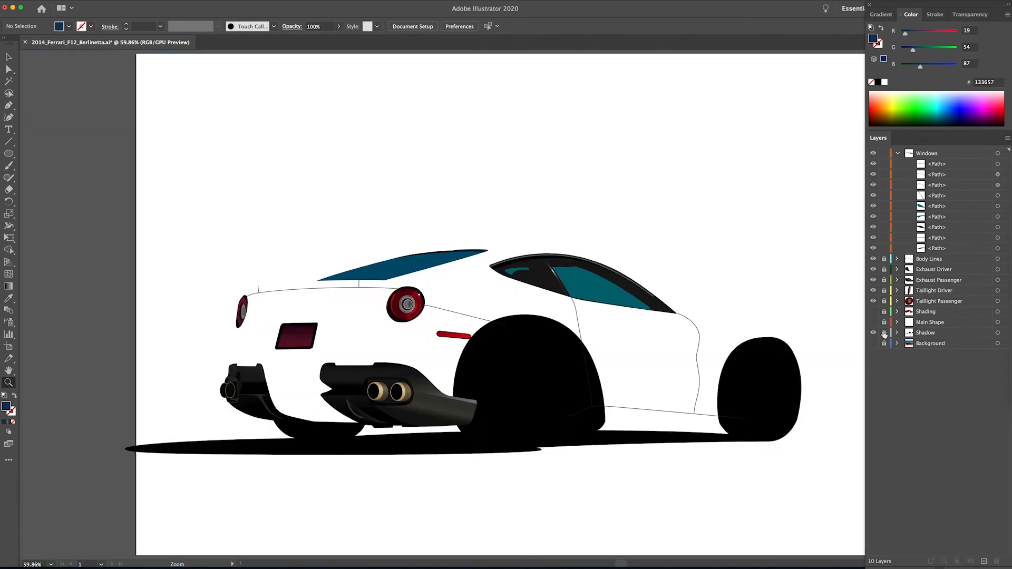
drag(873, 322, 875, 315)
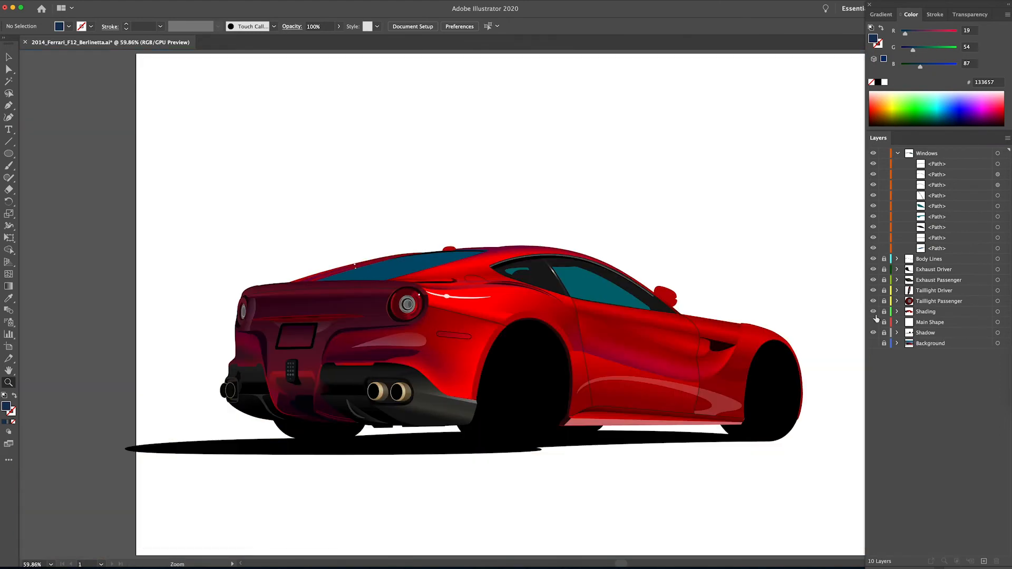
Step: Fill the rear window glass with a linear gradient and set a middle stop at about 49% to teal 1c5c70
key(v)
click(393, 270)
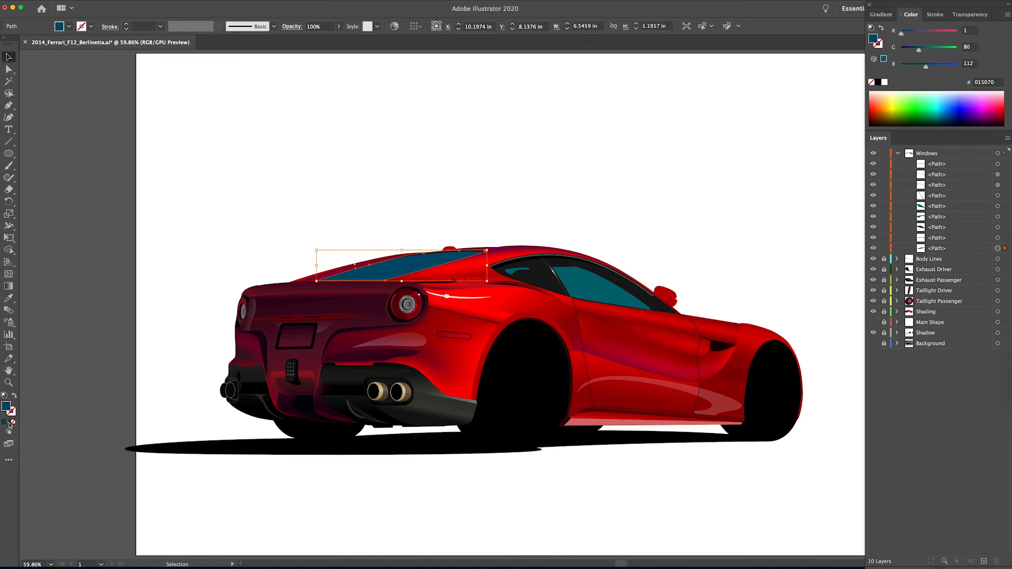
click(9, 422)
drag(874, 109, 932, 110)
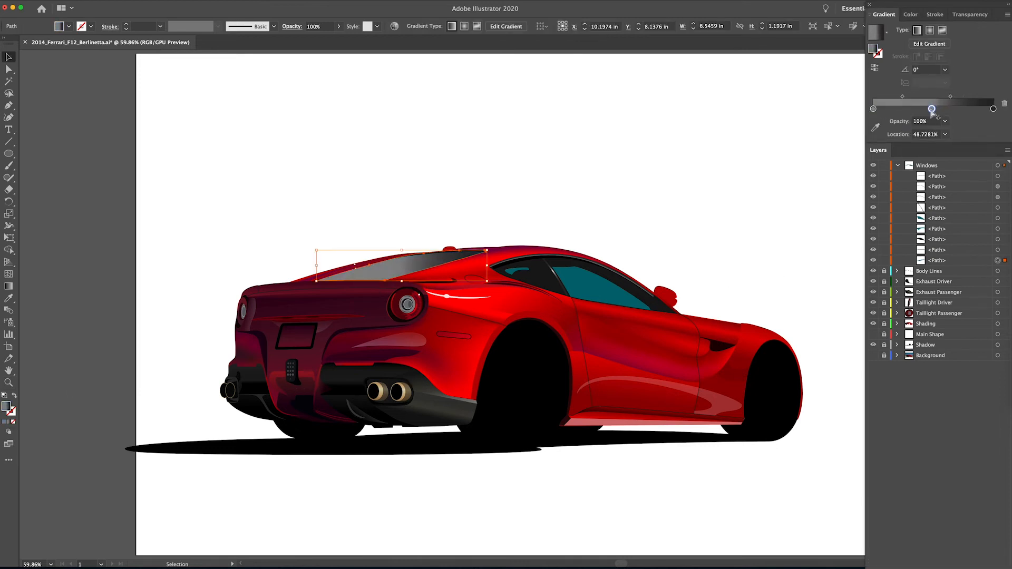
double_click(875, 51)
drag(660, 153, 680, 180)
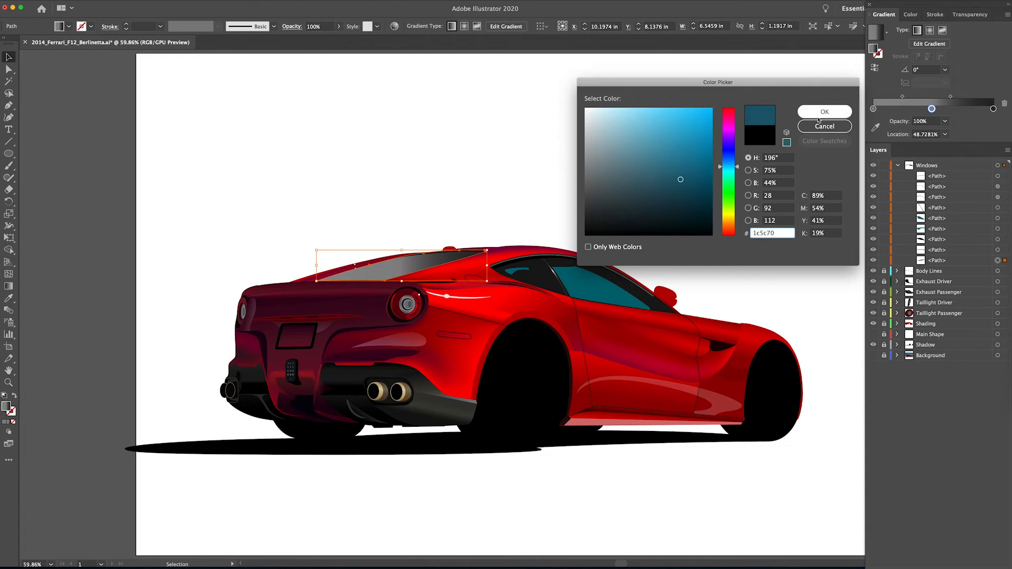
click(844, 113)
Step: Set the rear window gradient's start stop to 133f4c and end stop to 0f3642, and fine-tune the dark teal shade
click(873, 109)
double_click(875, 50)
click(681, 197)
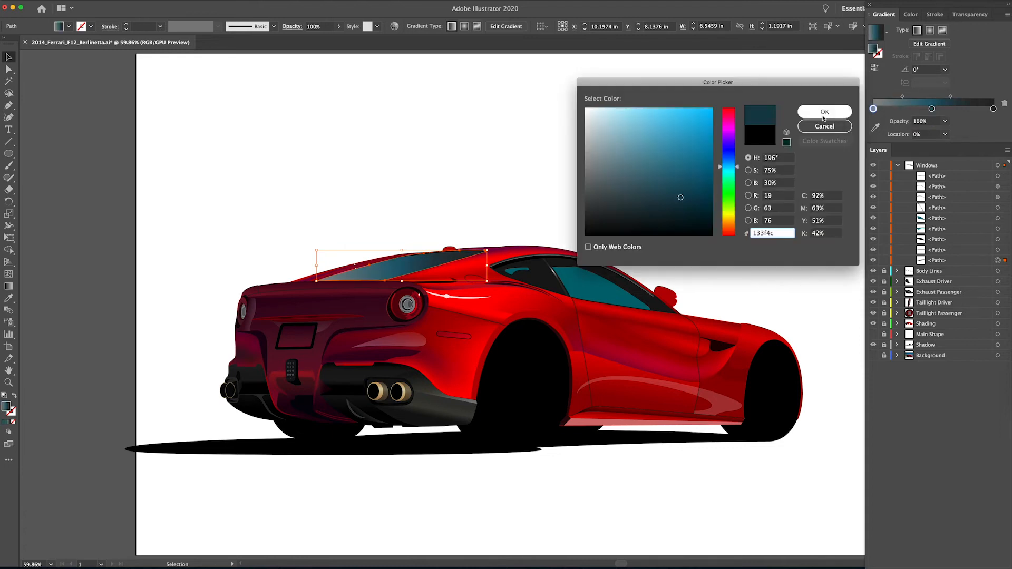
click(826, 113)
double_click(875, 51)
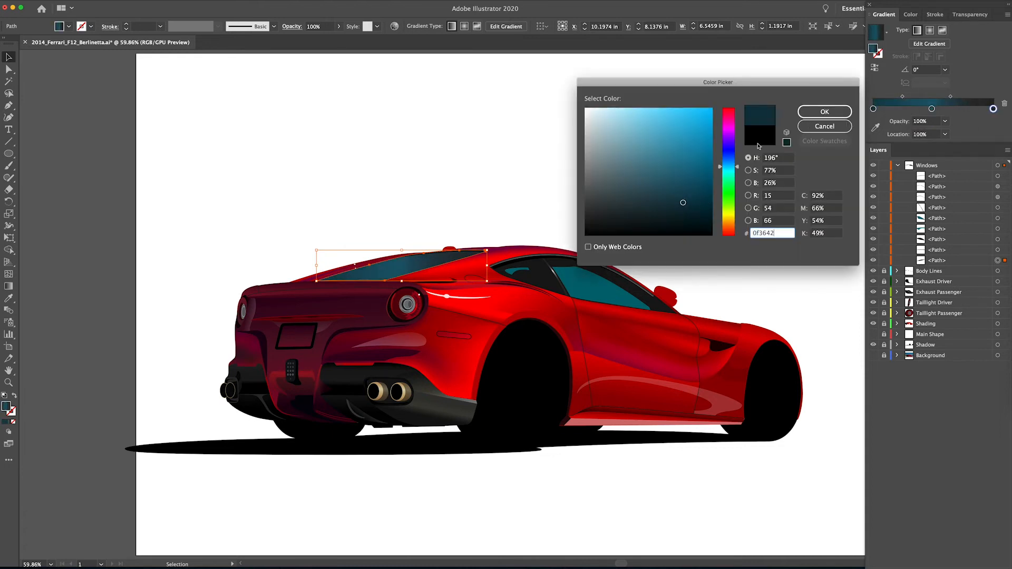
click(826, 112)
double_click(874, 52)
click(689, 204)
click(691, 194)
click(826, 113)
Step: Angle the rear window's gradient to about -80° so it runs from the upper edge down toward the taillight
key(g)
drag(395, 233, 408, 294)
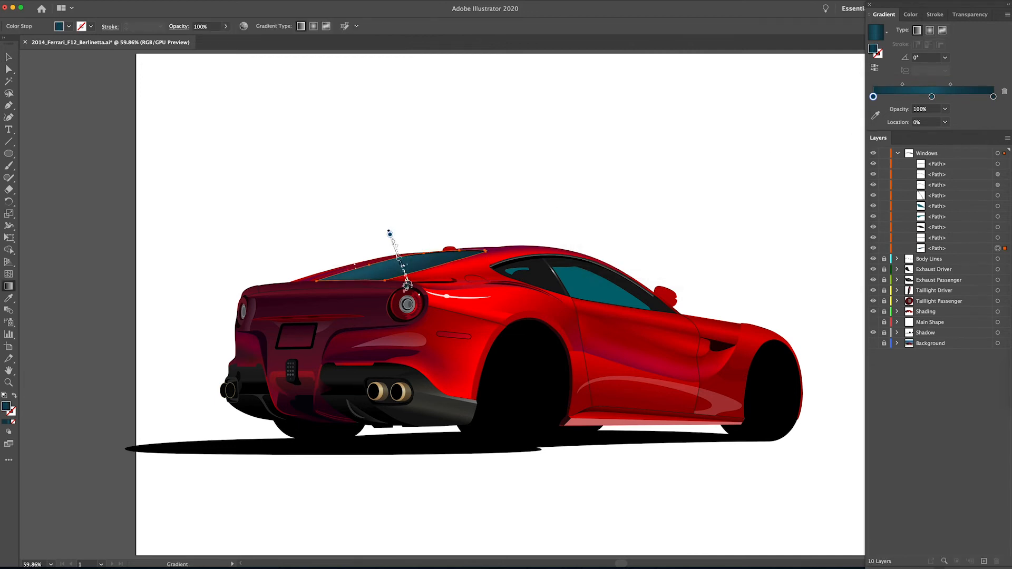
drag(386, 248, 405, 286)
key(v)
click(605, 216)
key(space)
key(ctrl+1)
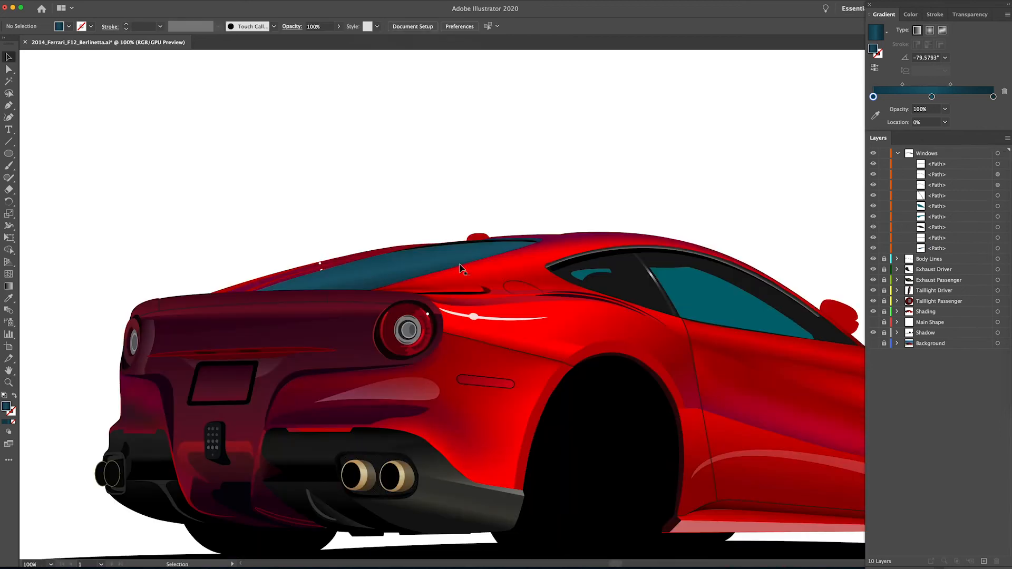
click(460, 271)
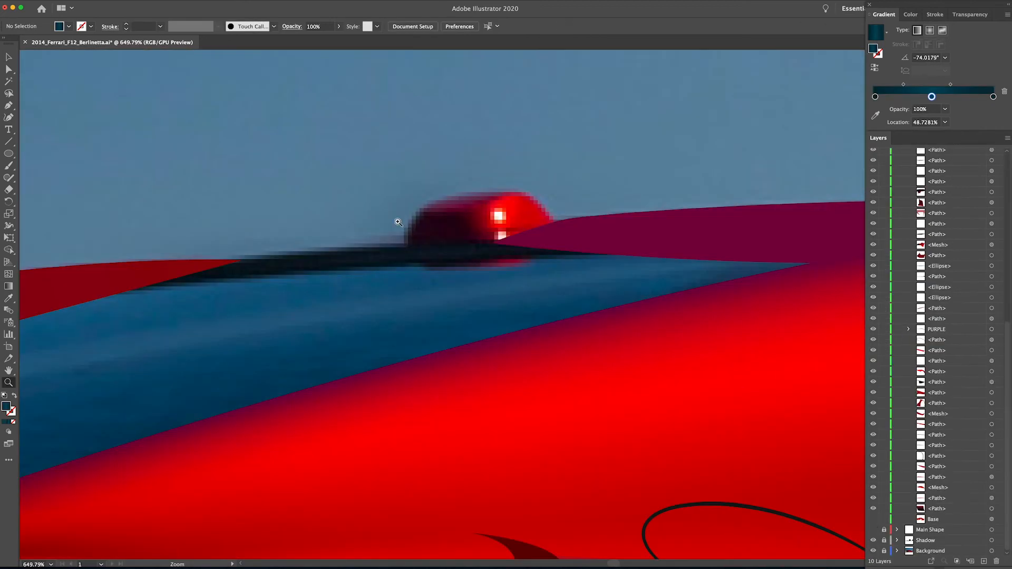
Step: Trace the dark face of the small red pod on the roofline as a closed dome about 0.25 by 0.13 in
key(p)
click(408, 245)
drag(438, 208, 438, 207)
drag(463, 218, 432, 248)
key(super+z)
key(super+z)
click(479, 246)
click(408, 246)
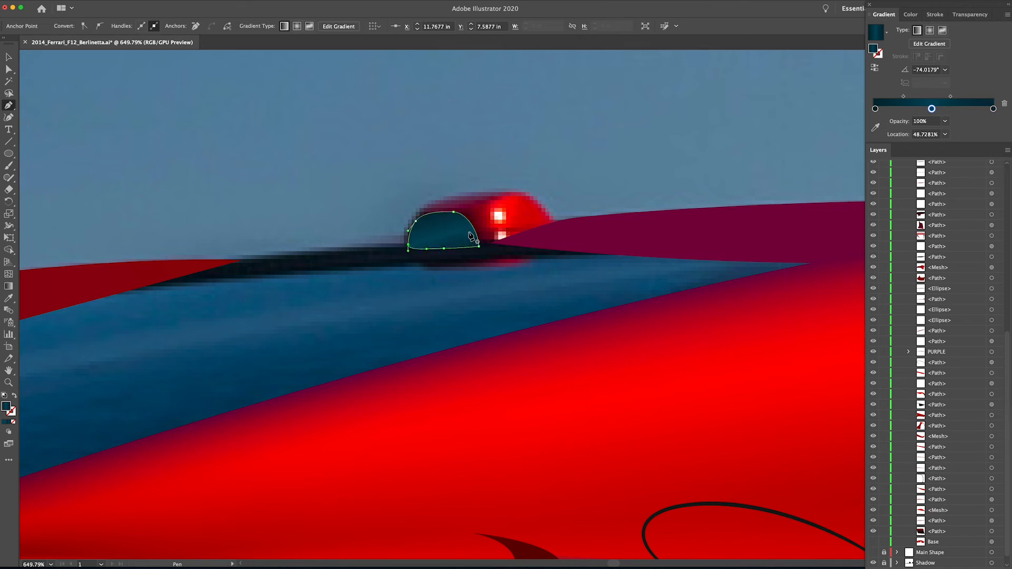
Step: Nudge the dome shape into place on the pod and fill it with the very dark maroon sampled from the photo
key(i)
key(c)
click(516, 267)
click(595, 299)
mouse_move(448, 249)
mouse_down()
mouse_move(428, 250)
mouse_move(454, 240)
mouse_up()
key(v)
key(i)
click(467, 222)
key(v)
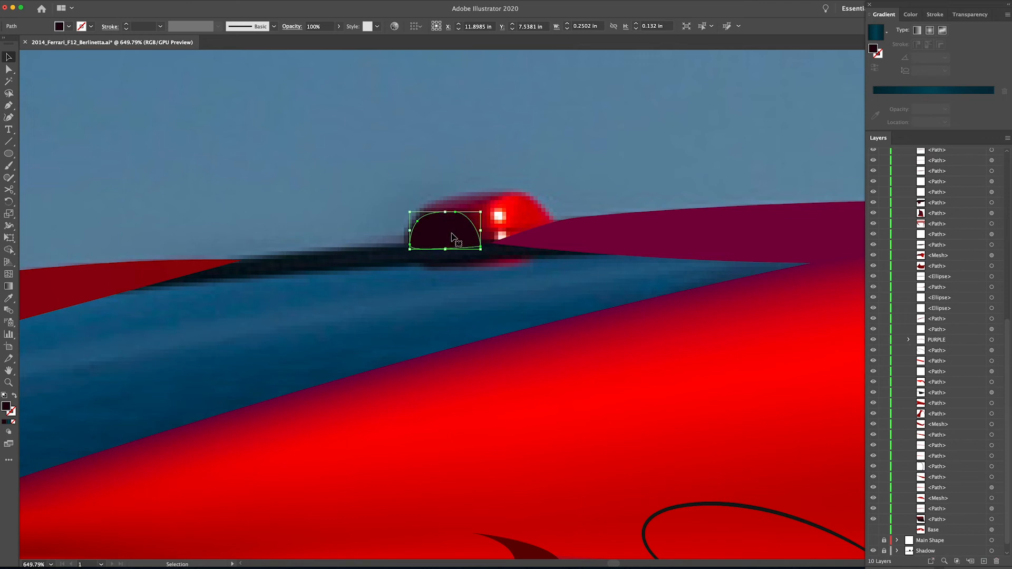
Step: Hide the purple roof shading path covering the photo and trace the roof pod's bright front face as a closed shape
click(509, 244)
key(p)
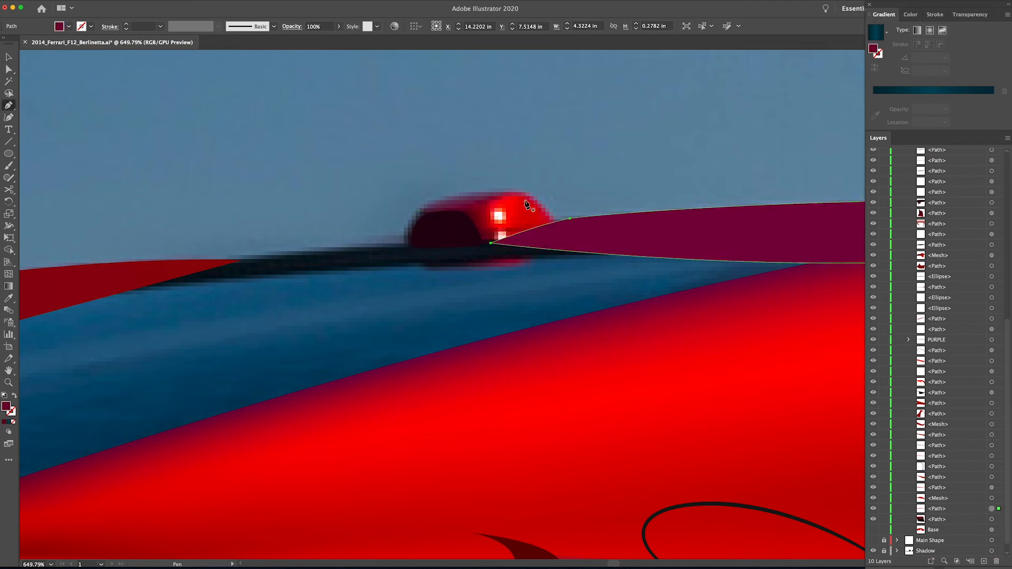
click(873, 509)
click(481, 245)
drag(534, 242, 555, 236)
click(555, 222)
drag(517, 194, 512, 246)
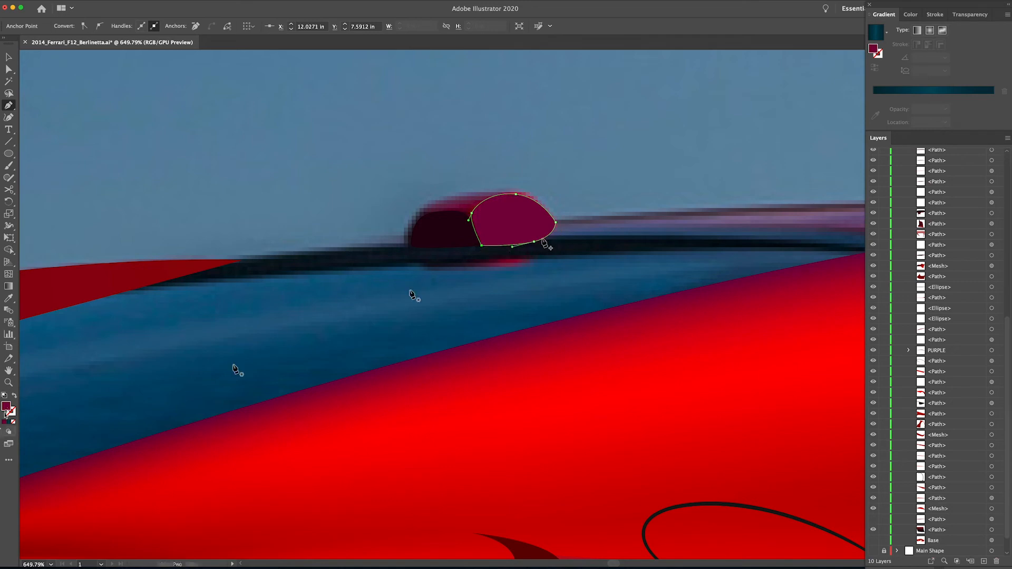
Step: Fill the roof pod's front face with bright red fc0d15 and deselect it
double_click(7, 406)
drag(726, 122, 728, 108)
click(712, 109)
click(825, 112)
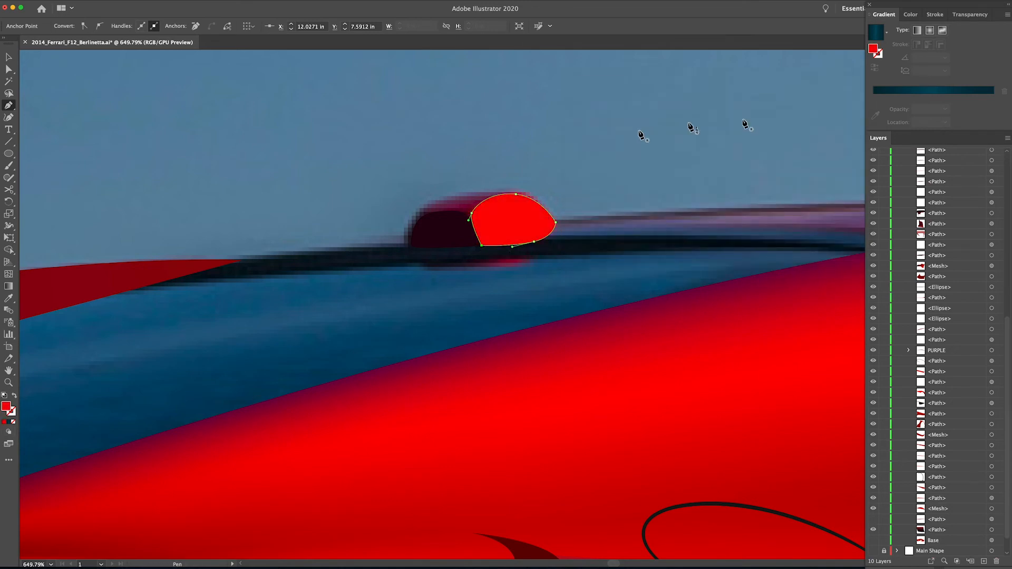
click(911, 14)
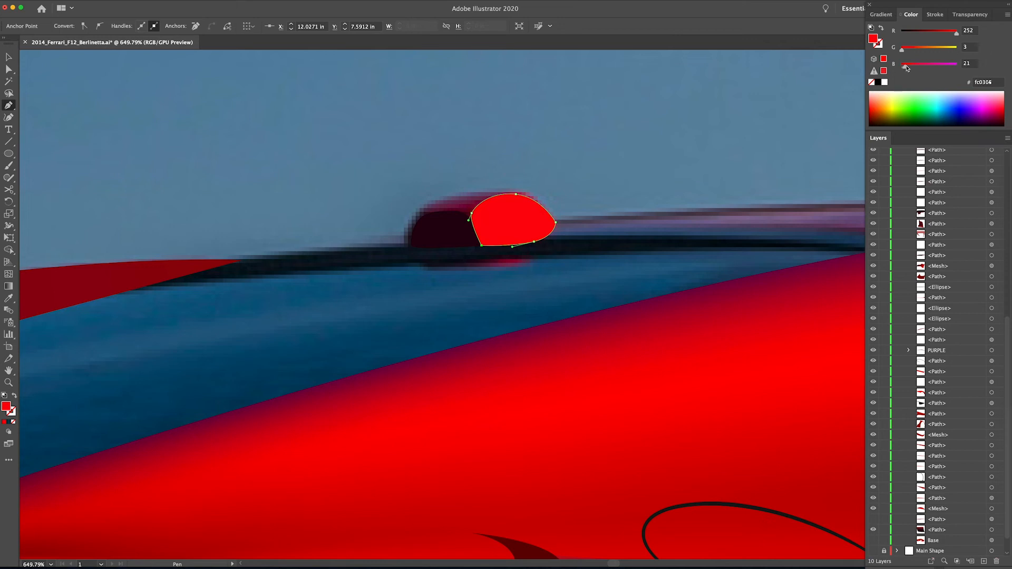
drag(901, 49, 904, 50)
key(v)
click(468, 179)
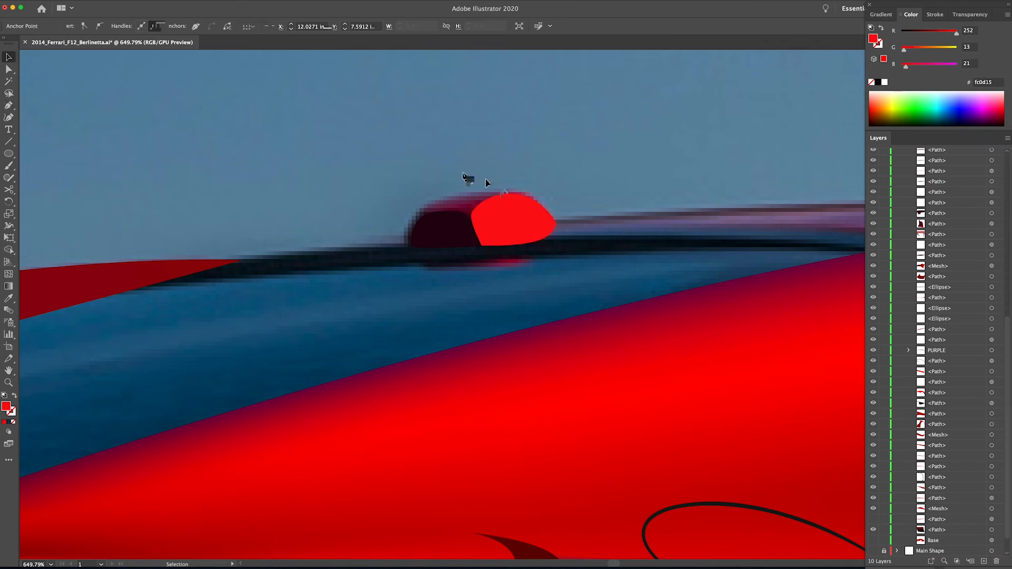
Step: Trace the roof pod's outer silhouette over both faces as a closed shape with the Pen tool
key(p)
click(549, 218)
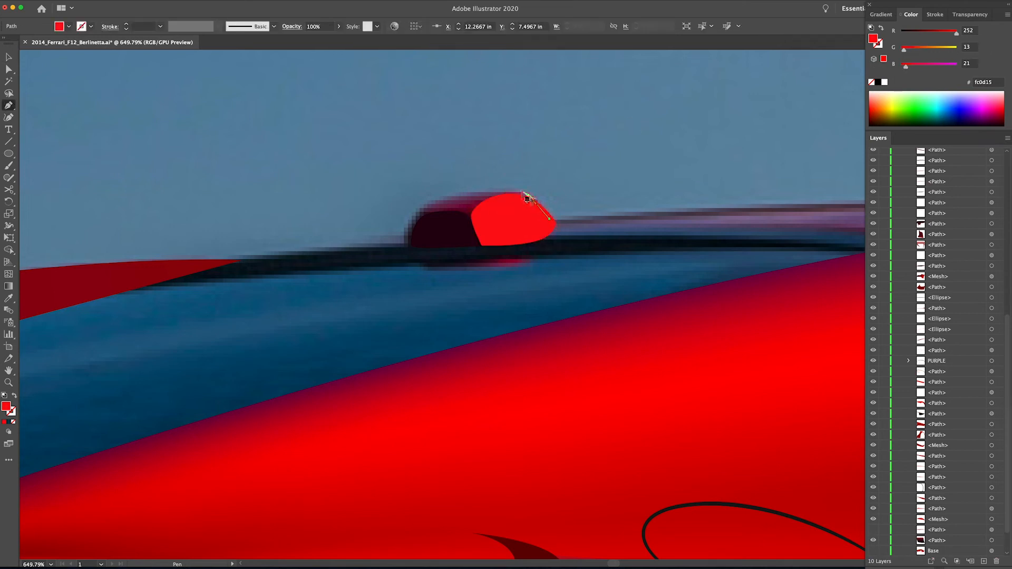
drag(446, 196, 427, 199)
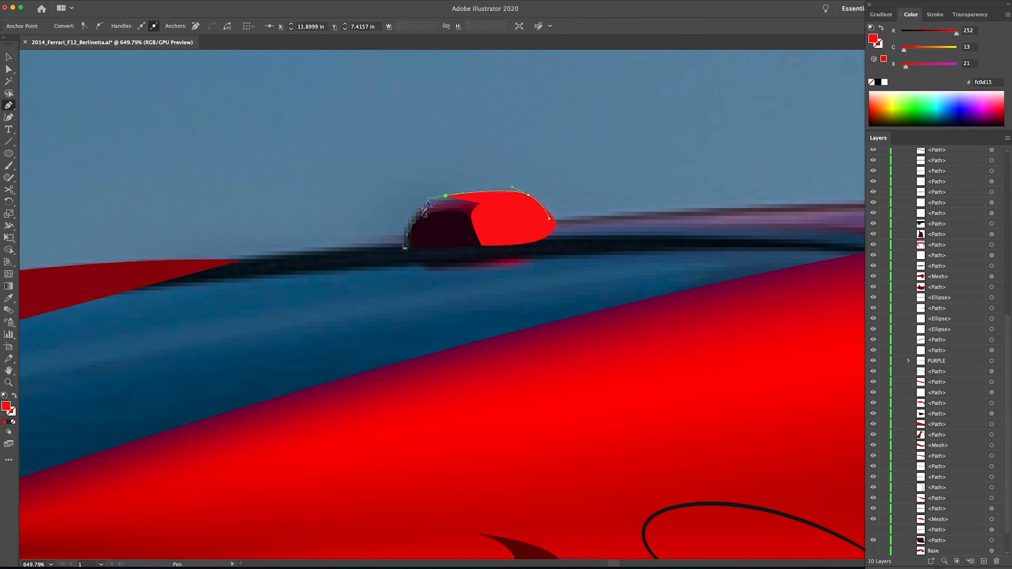
drag(411, 243, 410, 272)
click(411, 243)
drag(549, 219, 571, 188)
Step: Fill the pod silhouette with sampled maroon 780032 and stack it below the red and dark faces in the Shading layer
key(v)
mouse_move(474, 211)
mouse_down()
mouse_move(478, 149)
mouse_move(482, 227)
mouse_up()
key(i)
click(474, 198)
key(v)
scroll(940, 283, up, 5)
drag(937, 322, 937, 347)
click(542, 163)
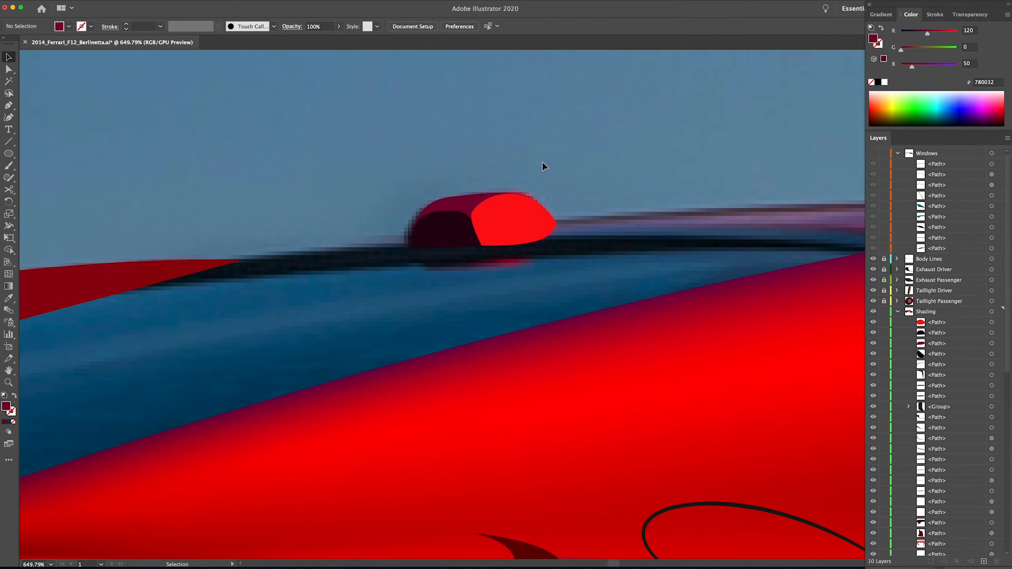
key(super+0)
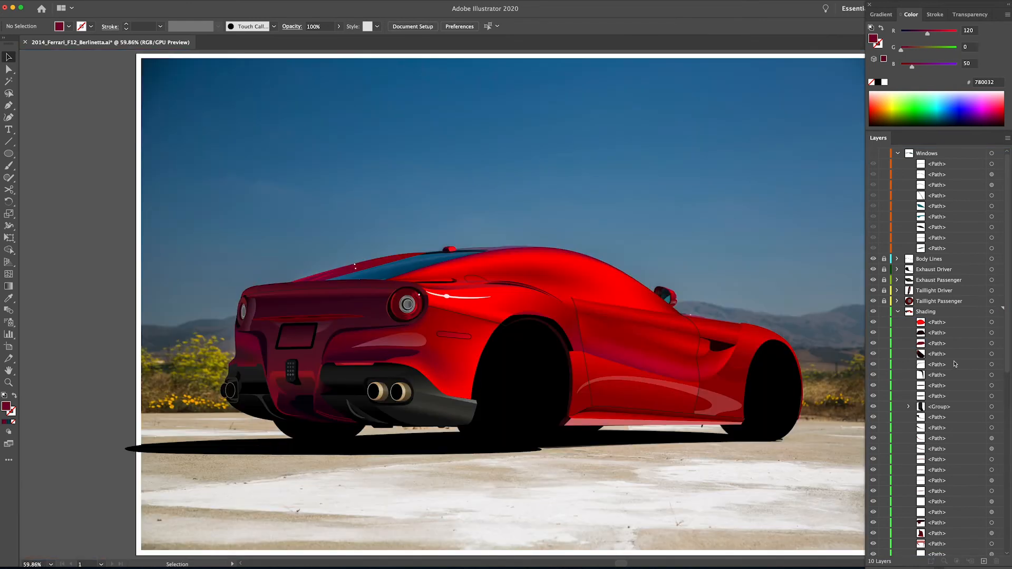
Step: Collapse the Shading layer, keep the photo's side mirror uncovered, and add a layer named Mirror above Shading
click(898, 313)
click(873, 153)
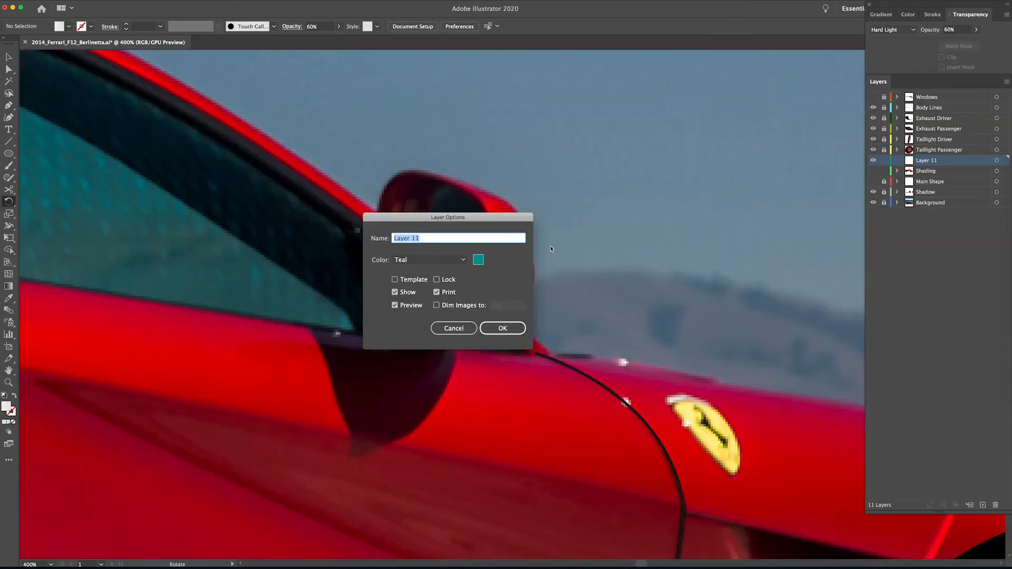
key(Return)
key(z)
drag(434, 253, 519, 307)
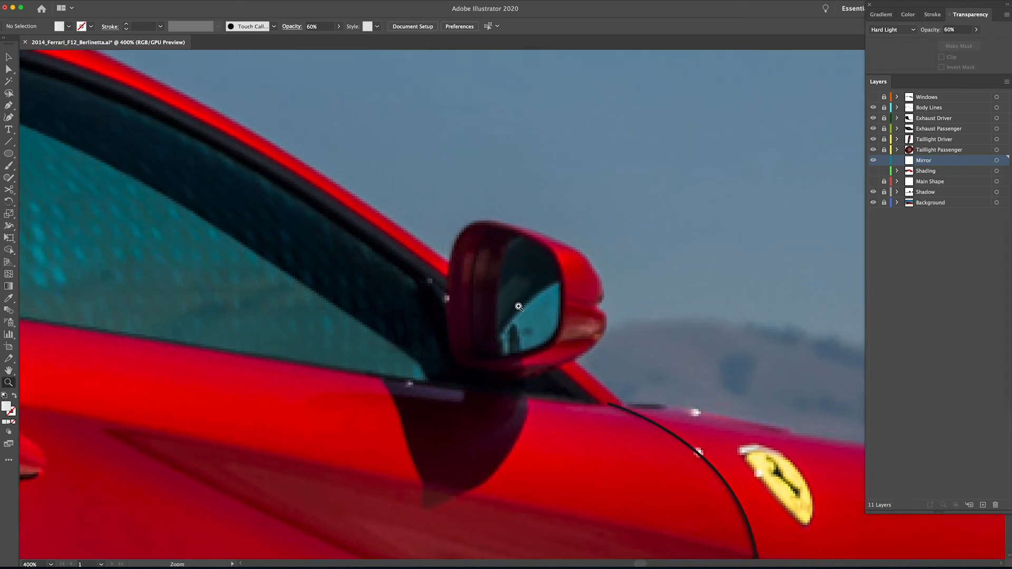
Step: Trace the side mirror's bright red outer housing around the glass as a closed shape with the Pen tool
key(p)
click(489, 222)
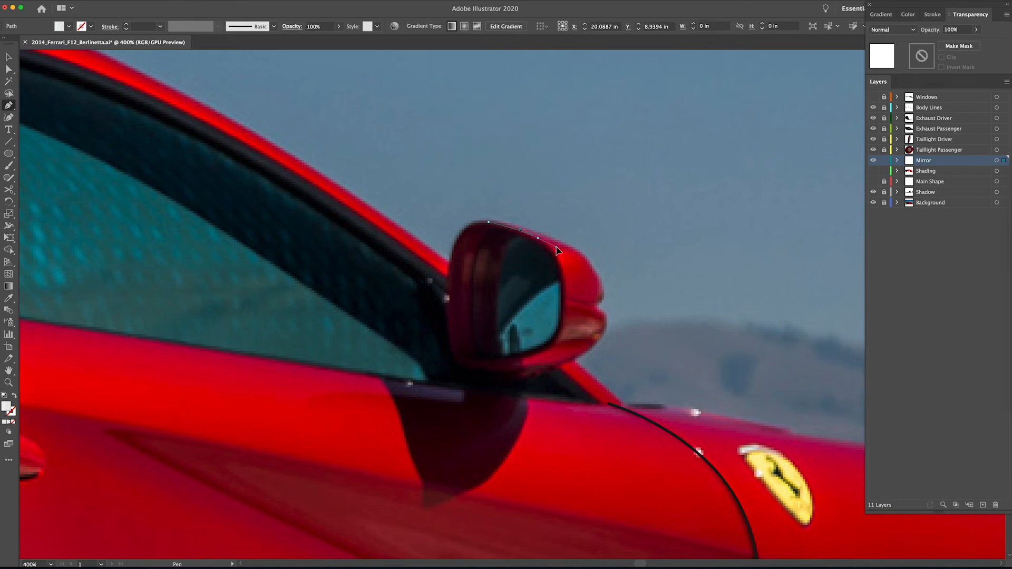
click(556, 246)
click(563, 284)
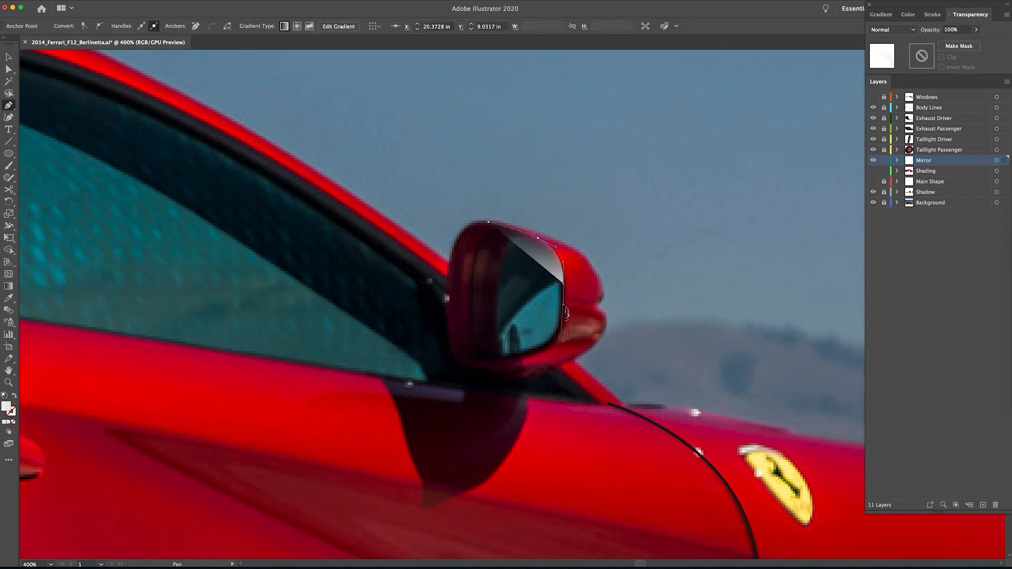
click(553, 349)
drag(508, 360, 529, 359)
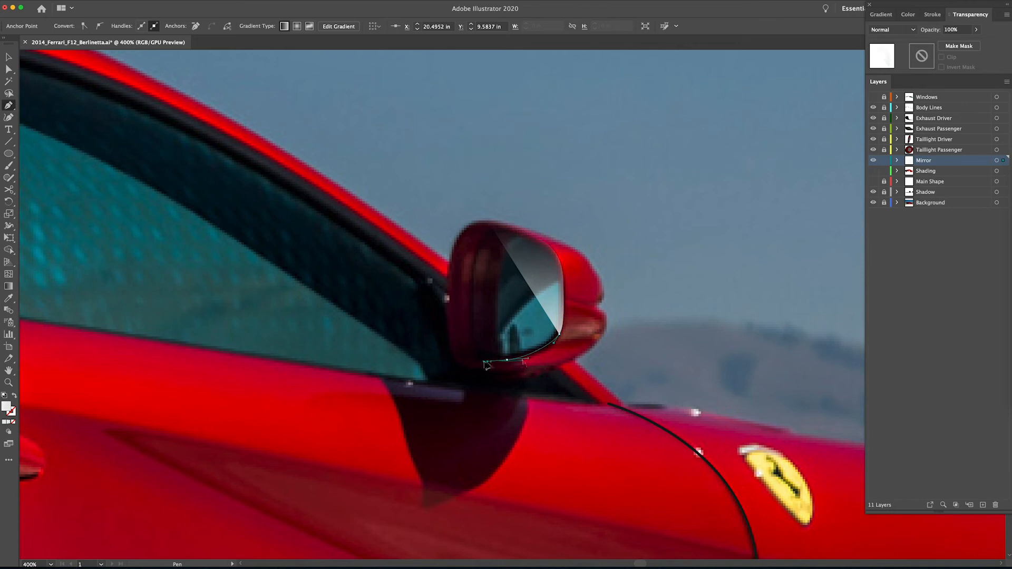
click(529, 361)
drag(522, 362, 585, 361)
drag(606, 328, 594, 311)
click(589, 264)
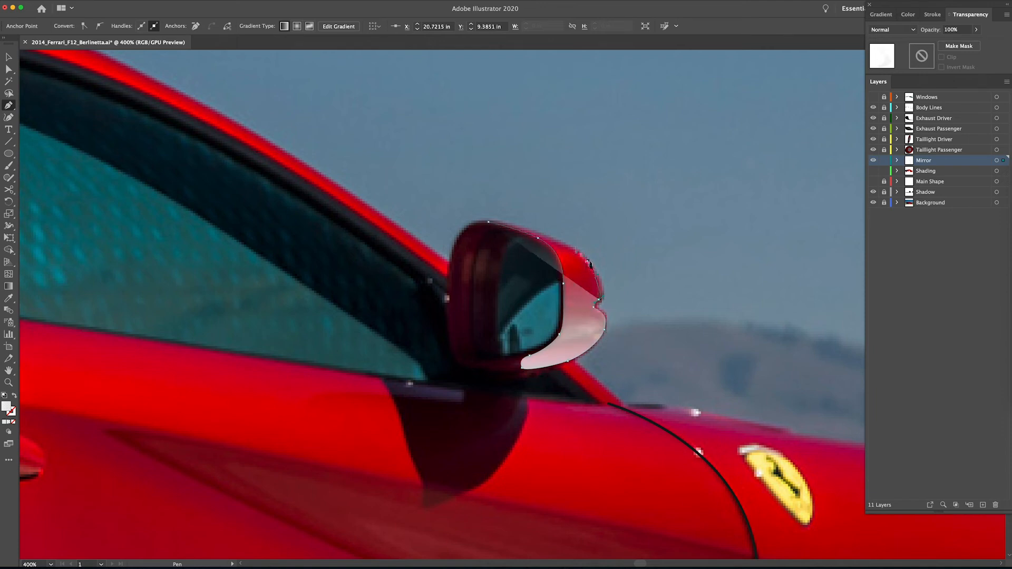
drag(571, 246, 572, 245)
drag(489, 222, 425, 163)
Step: Fill the mirror housing with the red gradient sampled from the car's body shading, with the Shading layer shown only for sampling
click(873, 171)
key(i)
click(576, 357)
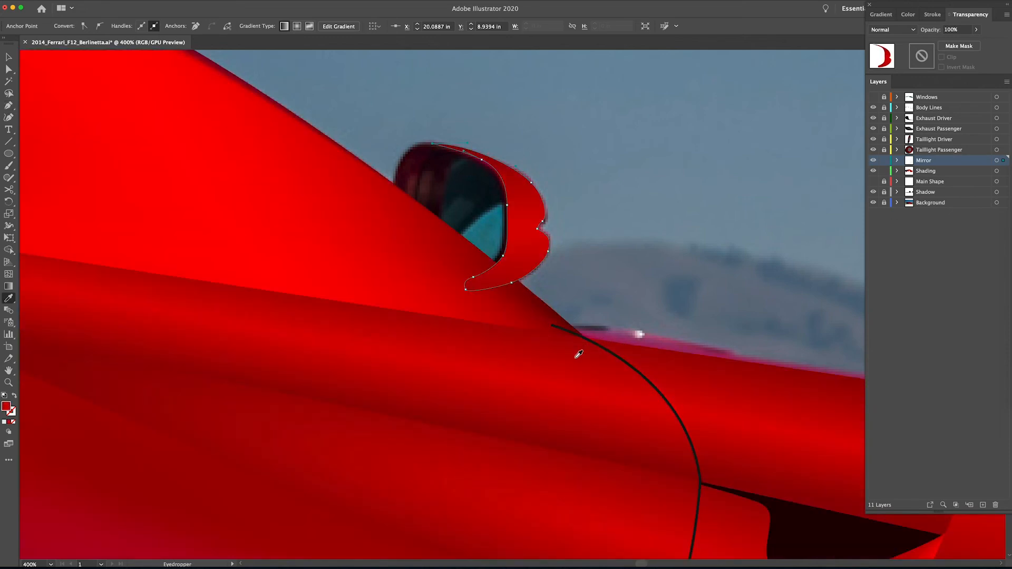
click(884, 14)
click(873, 239)
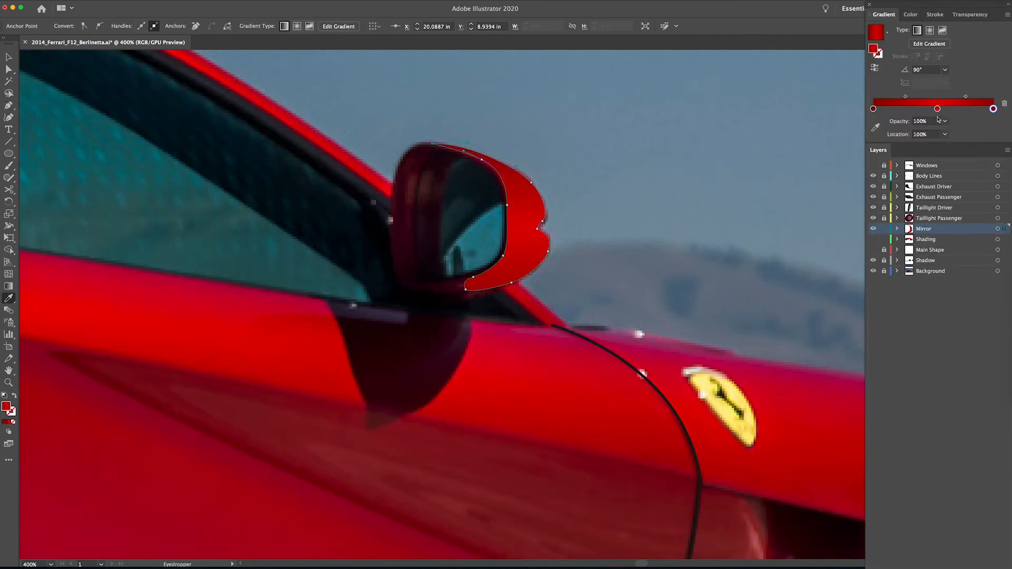
Step: Place the housing gradient's middle stop at about 37% and set it to a darker red
click(890, 109)
mouse_move(898, 111)
mouse_down()
mouse_move(915, 110)
mouse_move(873, 109)
mouse_move(994, 111)
mouse_move(916, 110)
mouse_up()
double_click(917, 108)
click(733, 111)
click(712, 159)
click(825, 111)
Step: Run the housing's gradient almost vertically from top to bottom, at about -92°, and deselect the shape
key(g)
drag(519, 226, 523, 295)
drag(495, 176, 490, 290)
key(v)
click(627, 245)
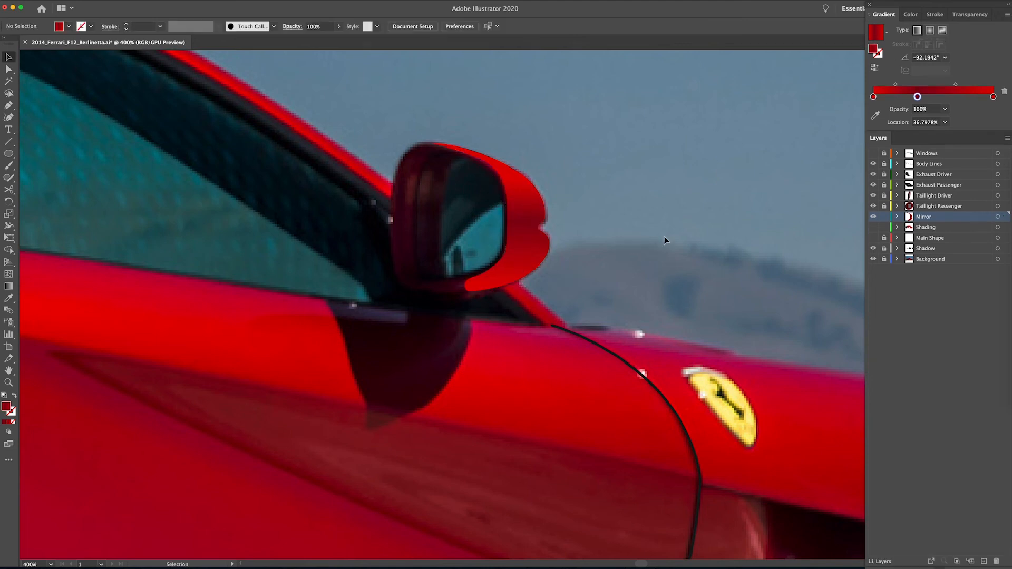
Step: Trace the mirror's inner rim around the near side of the glass as a closed shape meeting the housing
key(p)
click(477, 277)
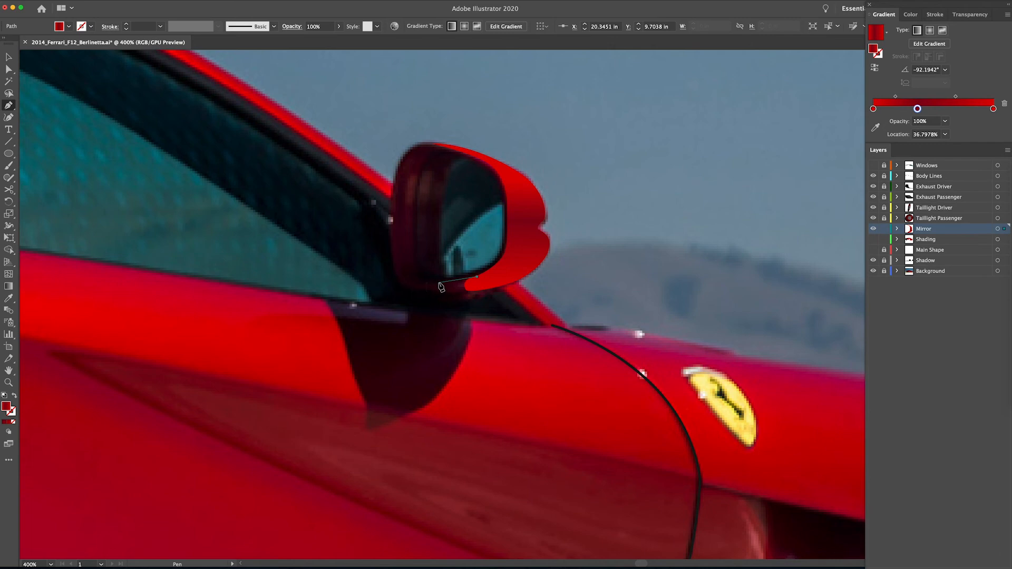
drag(423, 275, 425, 281)
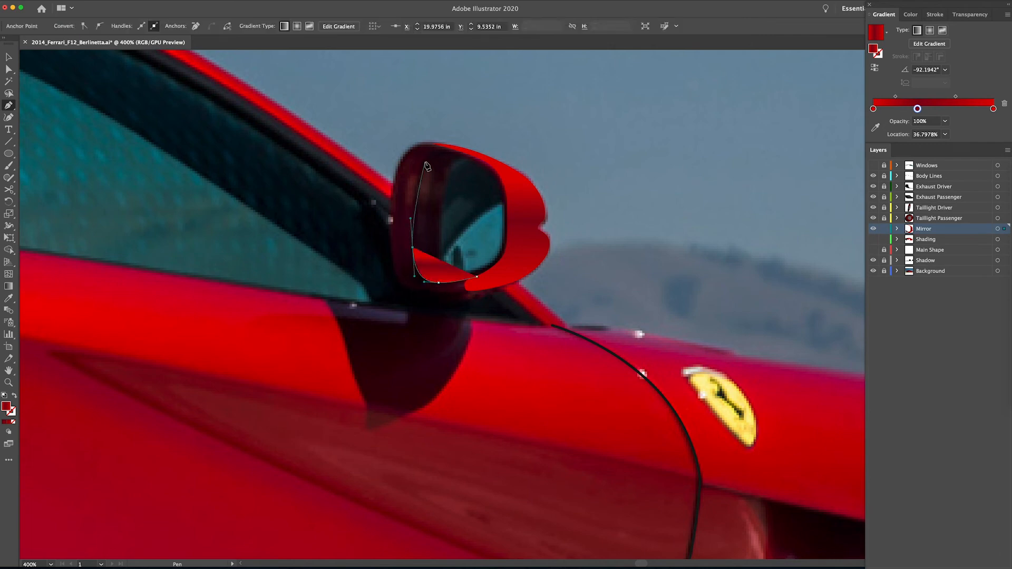
drag(426, 159, 395, 169)
click(461, 154)
drag(390, 230, 507, 279)
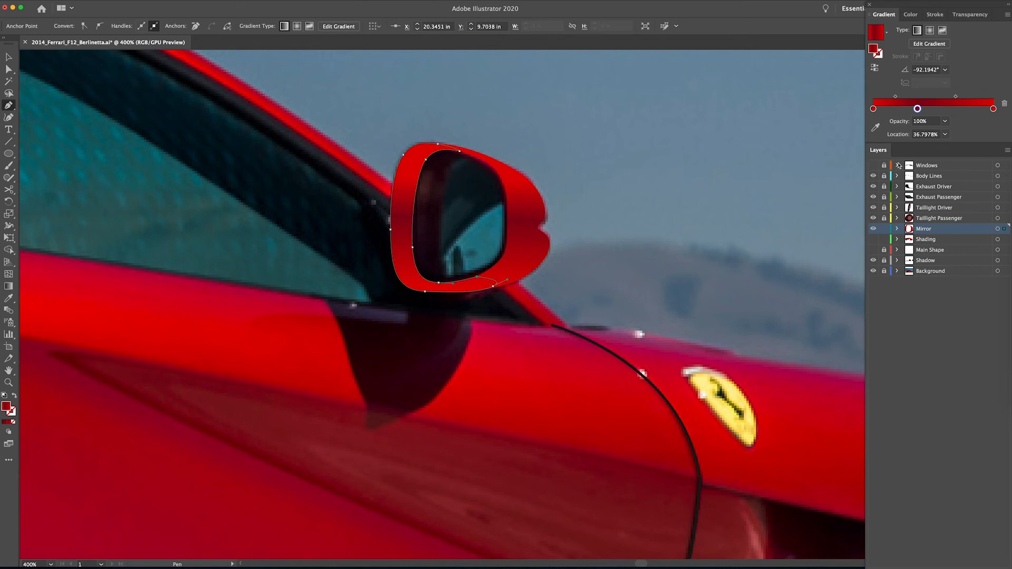
Step: Darken both end stops of the rim's gradient to very dark reds
click(872, 109)
double_click(872, 49)
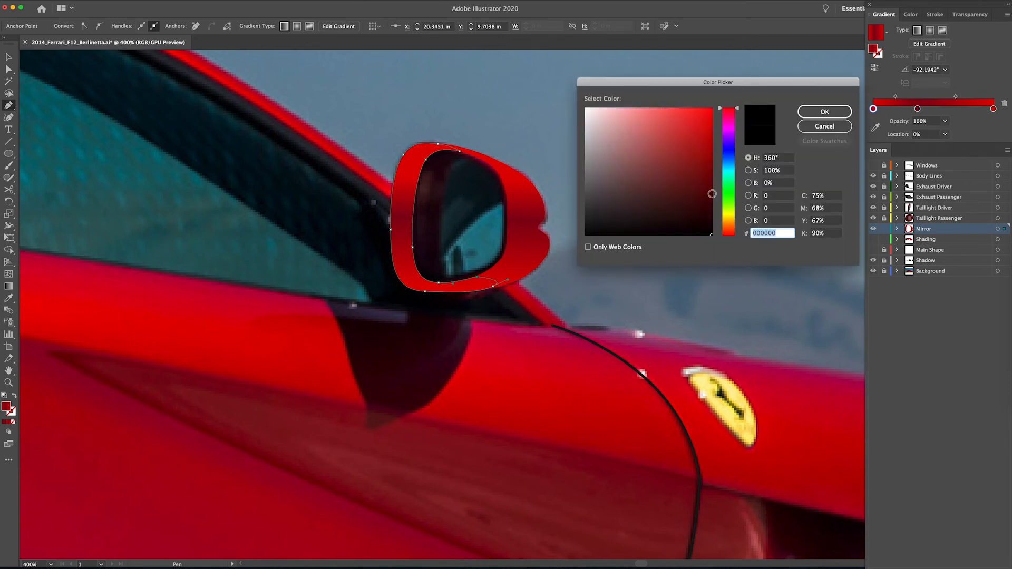
click(712, 212)
click(824, 111)
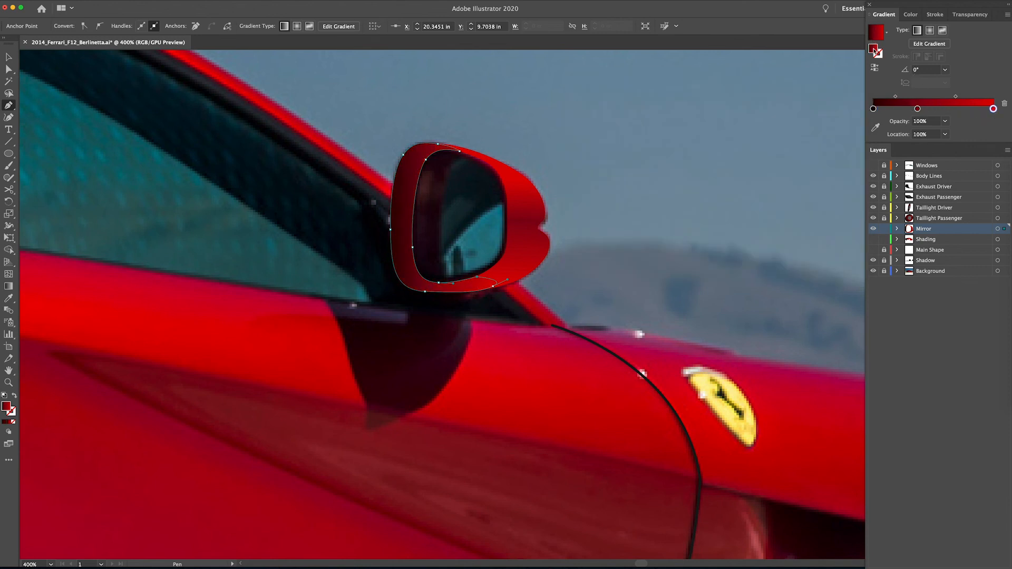
double_click(875, 49)
click(712, 209)
click(824, 112)
Step: Run the rim's gradient top to bottom at about -91° with a dark red 840313 middle stop
key(g)
mouse_move(417, 132)
mouse_down()
mouse_move(412, 313)
mouse_move(442, 315)
mouse_up()
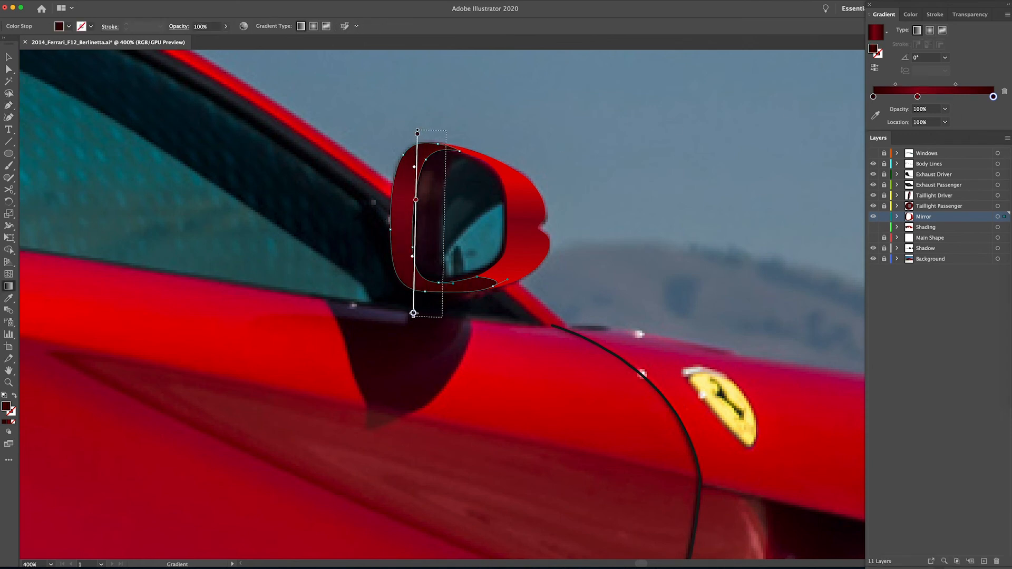
click(917, 97)
double_click(874, 50)
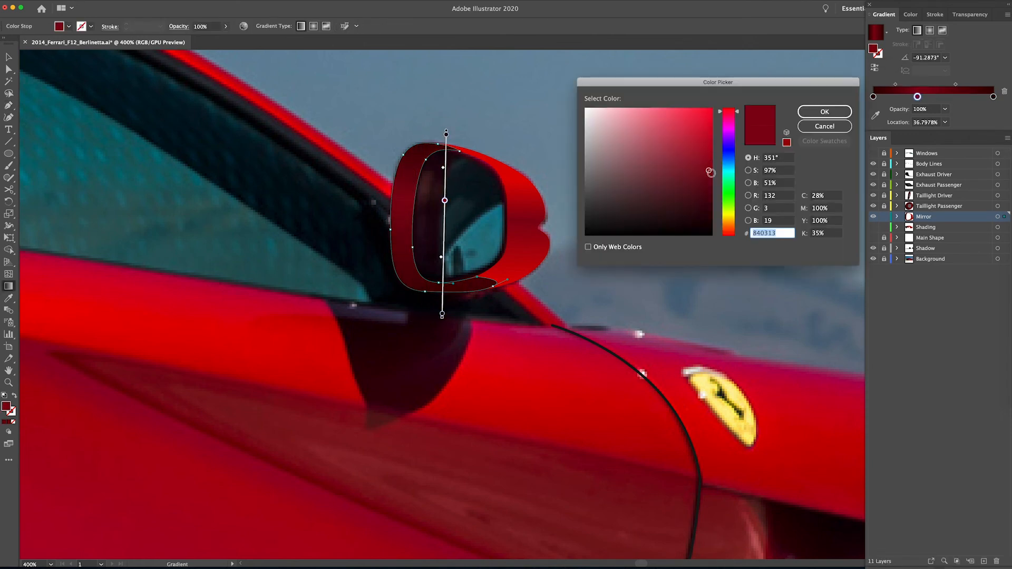
key(Return)
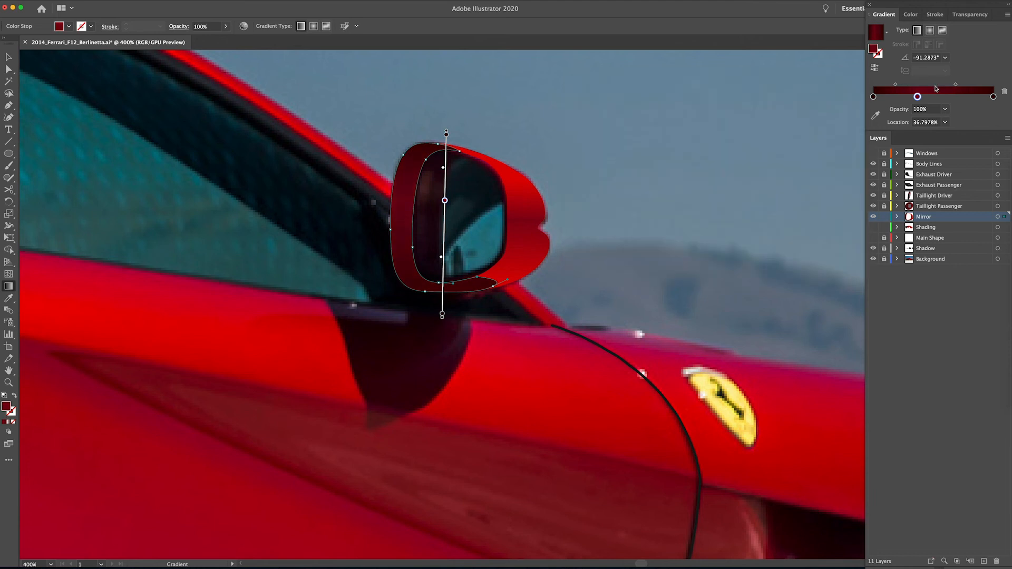
Step: Stack the rim below the housing in the Mirror layer and deselect it
key(v)
click(897, 228)
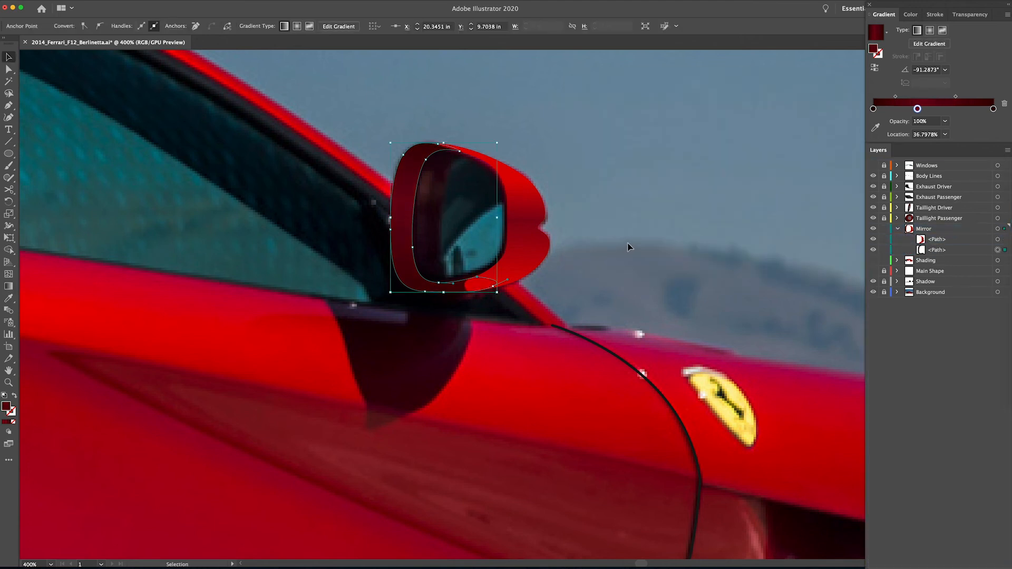
click(599, 233)
Step: Hide the housing and rim paths and trace the whole mirror glass opening as a closed shape
key(z)
click(507, 220)
key(v)
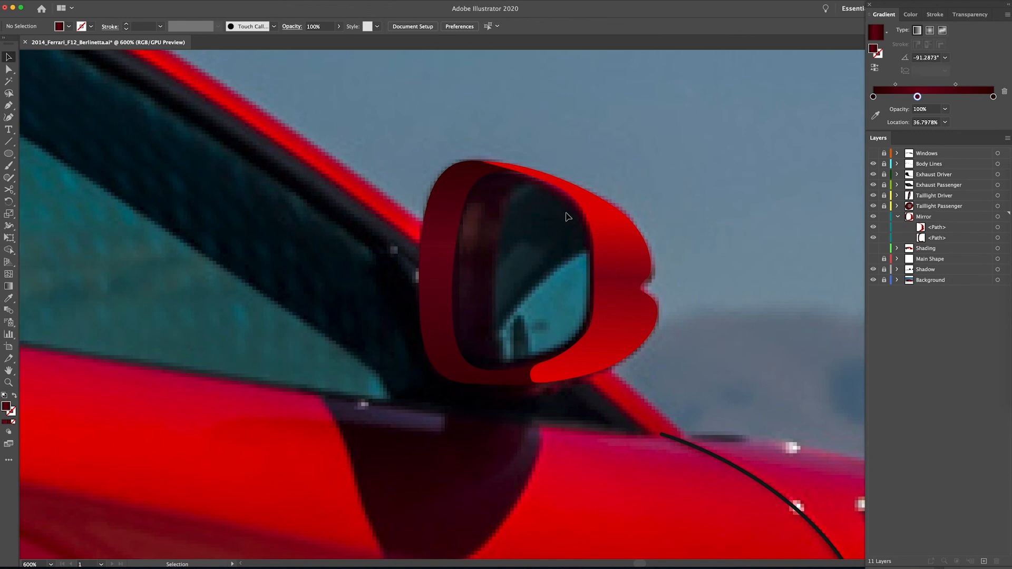
key(p)
drag(873, 227, 874, 238)
click(476, 369)
drag(453, 318, 451, 264)
drag(463, 197, 532, 177)
drag(580, 210, 598, 230)
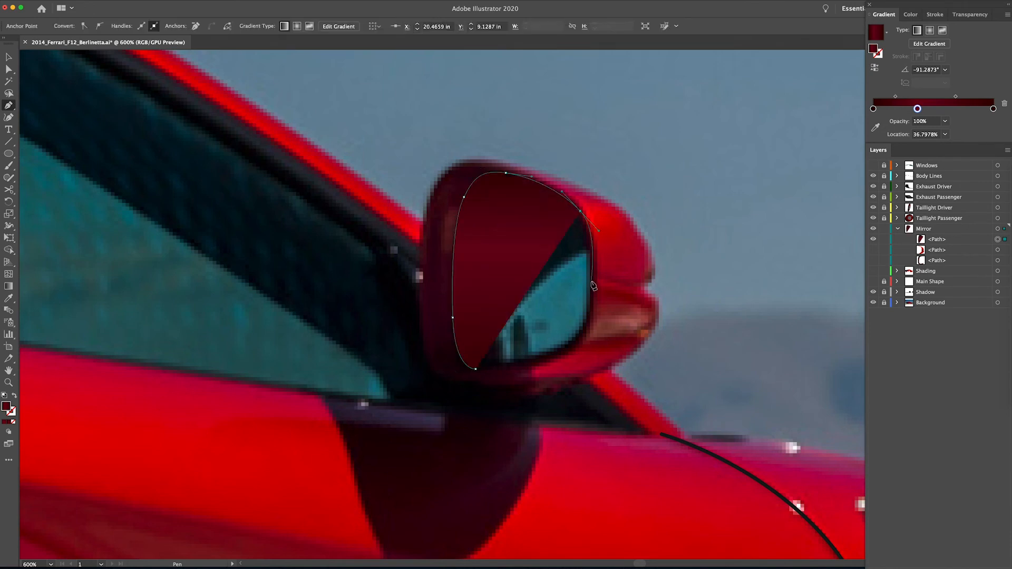
click(586, 335)
click(476, 369)
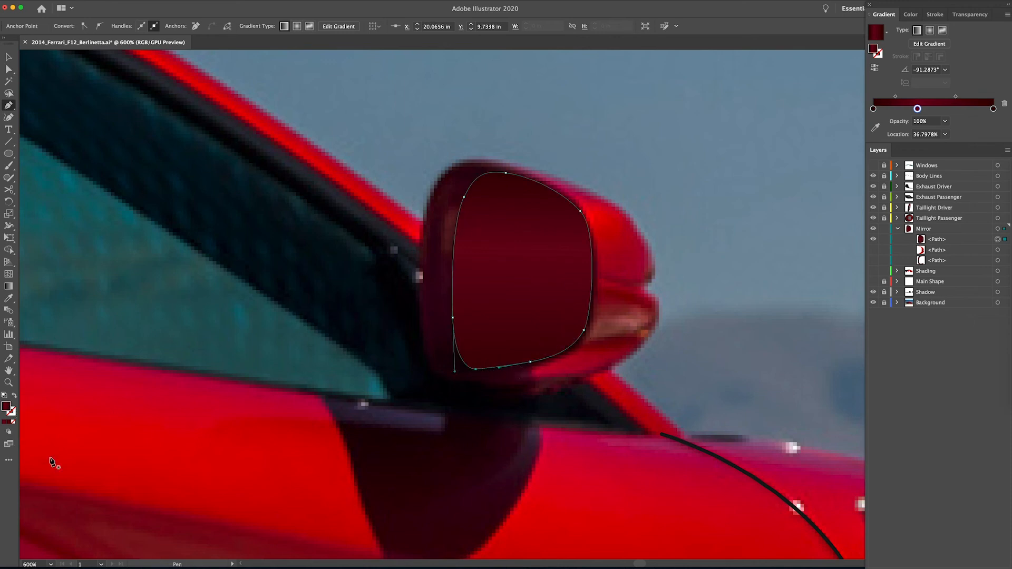
Step: Replace the glass shape's gradient with a solid near-black teal sampled from the photo's mirror glass, without a stroke
click(15, 396)
key(v)
click(492, 290)
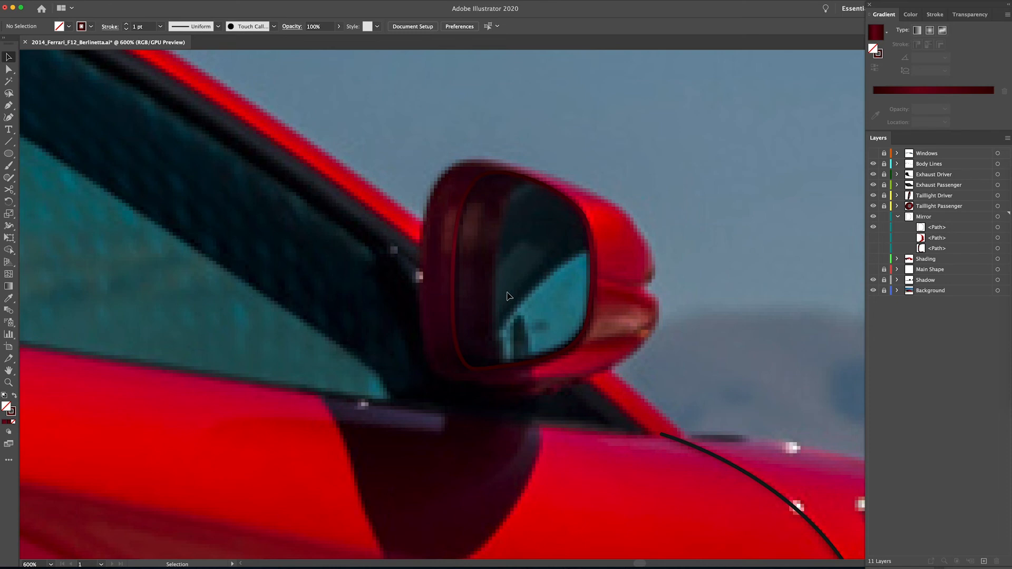
key(i)
click(510, 290)
key(v)
click(592, 274)
key(i)
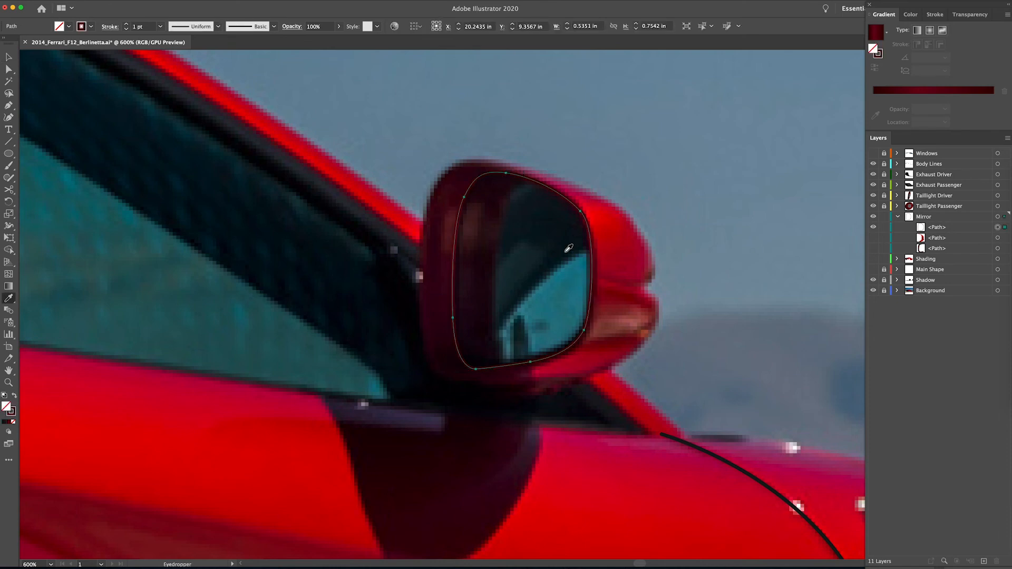
click(569, 248)
Step: Hide the glass shape, trace the shaded band along the glass's inner side, and fill it with sampled dark maroon
click(874, 227)
key(p)
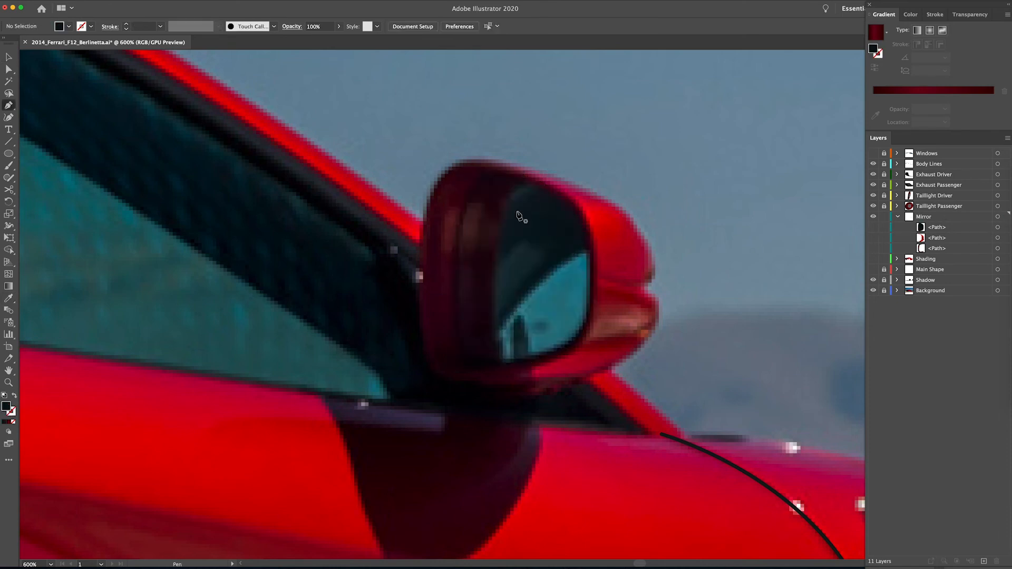
click(529, 184)
click(505, 208)
click(494, 324)
click(504, 364)
drag(479, 370, 451, 341)
drag(454, 243, 549, 197)
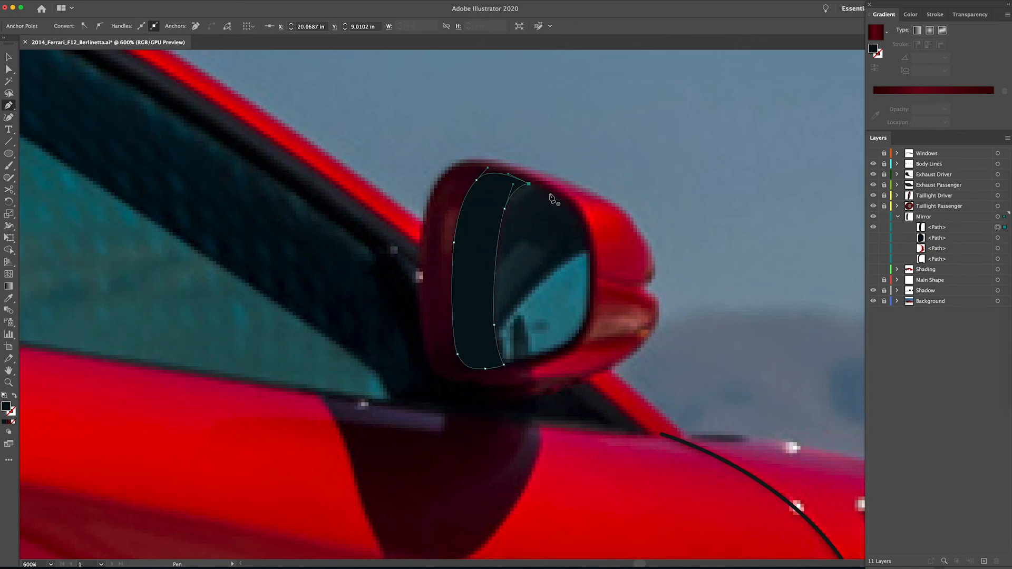
key(i)
click(452, 355)
Step: Trace the bright teal reflection in the lower part of the mirror glass and fill it with teal sampled from the photo
key(p)
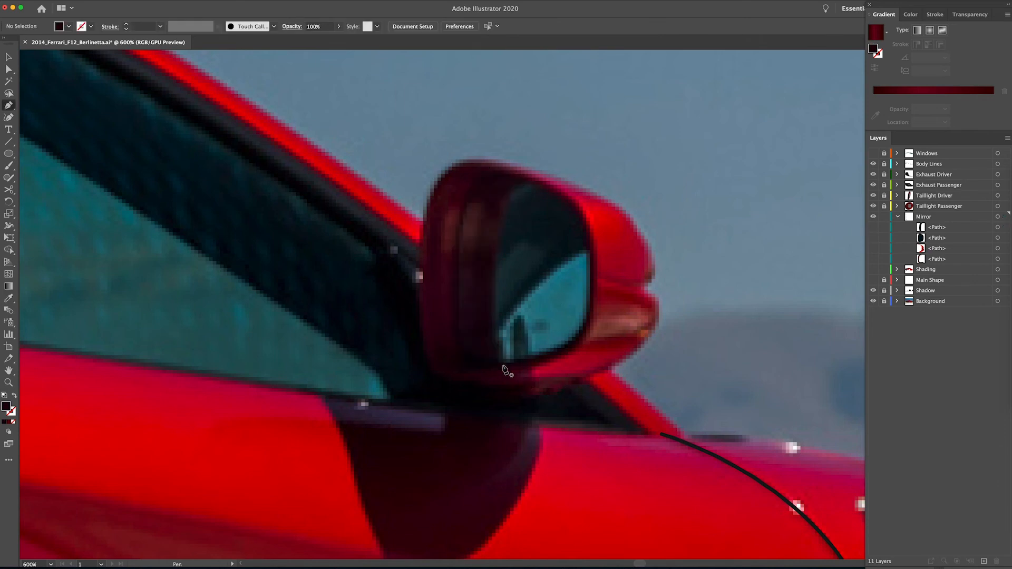
click(500, 365)
drag(496, 336, 495, 333)
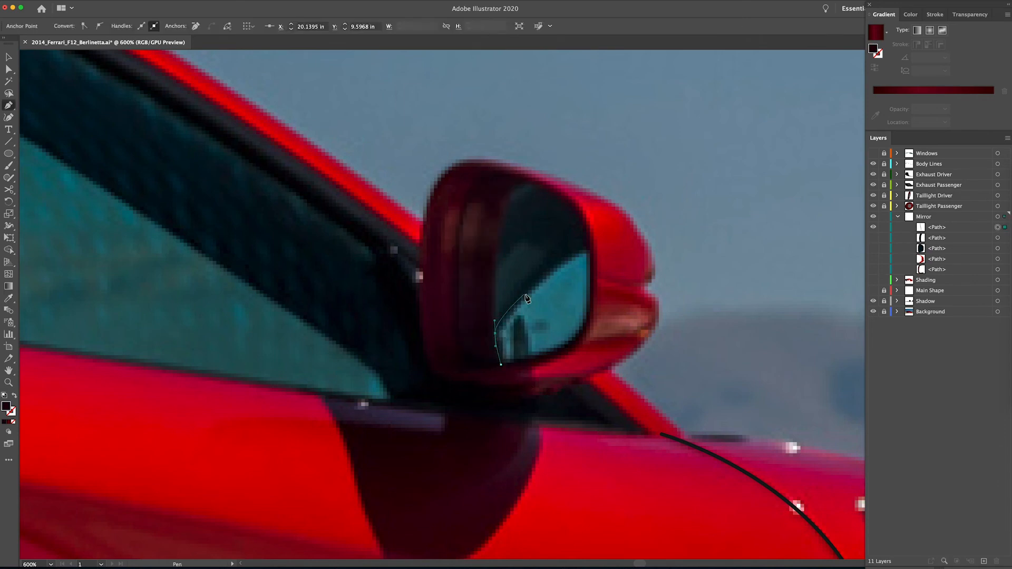
drag(562, 262, 594, 272)
drag(586, 318, 582, 336)
drag(501, 364, 526, 329)
key(i)
click(550, 303)
key(v)
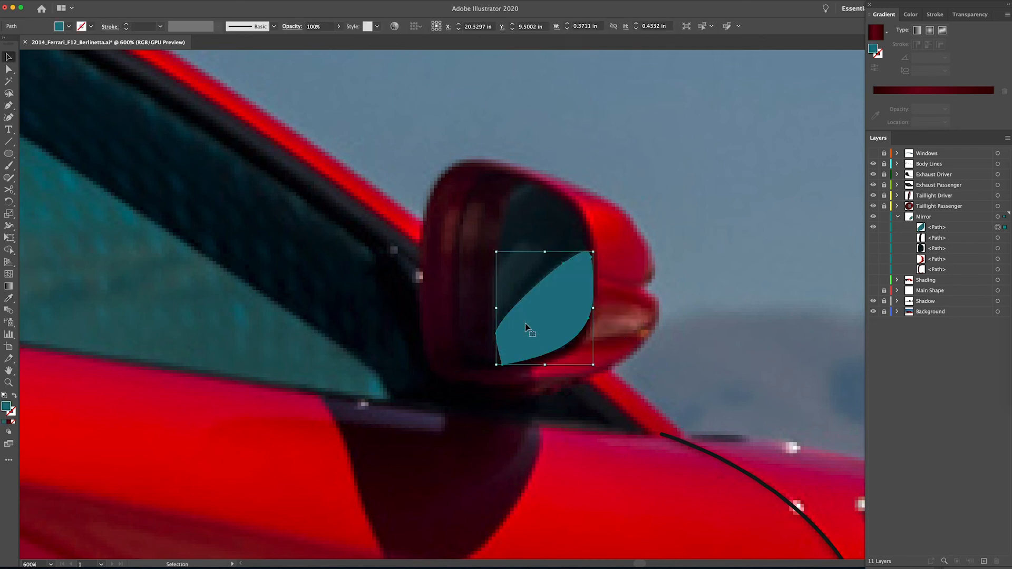
key(ctrl+shift+a)
Step: Trace the small faint highlight above the teal reflection as a closed shape
key(p)
click(495, 319)
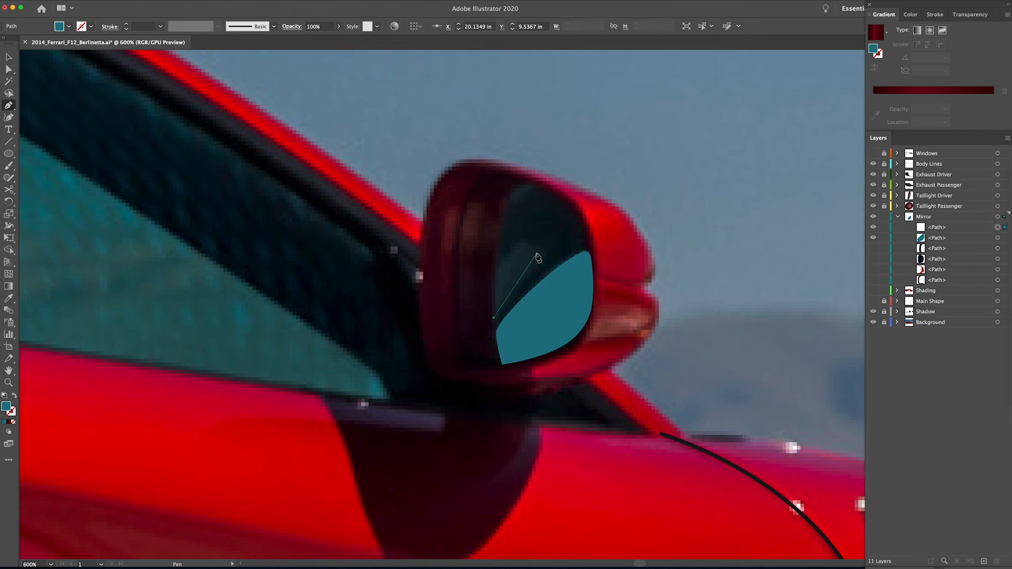
drag(524, 278, 511, 246)
click(492, 273)
click(494, 318)
Step: Fill the small highlight with dark slate sampled from the photo beneath it, return it to its place, and deselect it
key(v)
drag(502, 289, 529, 288)
key(i)
click(506, 285)
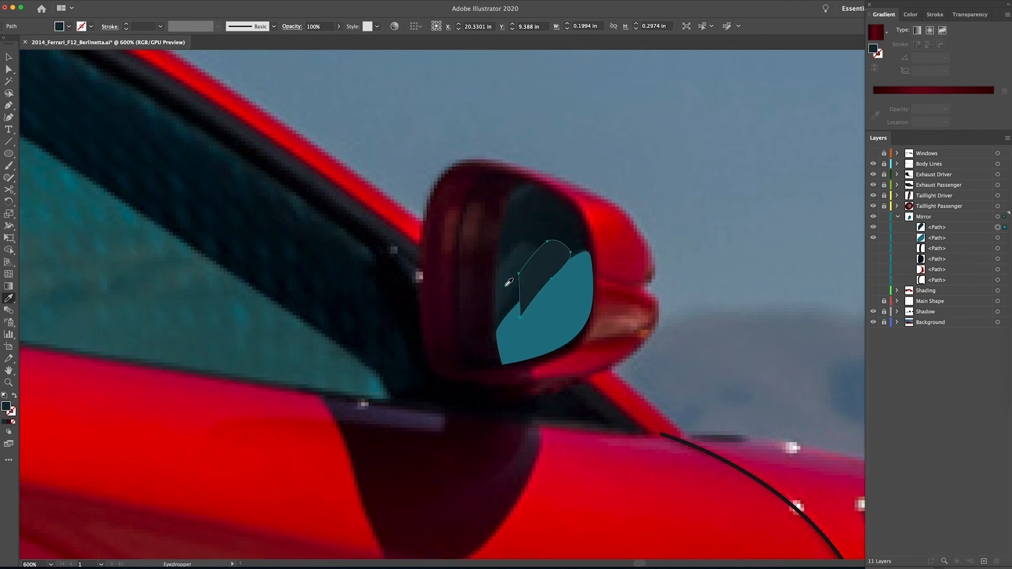
key(v)
drag(530, 280, 504, 280)
click(675, 290)
Step: Show all the mirror paths and extend the glass shape's upper anchor points outward to close the gap with the housing
drag(873, 247, 873, 279)
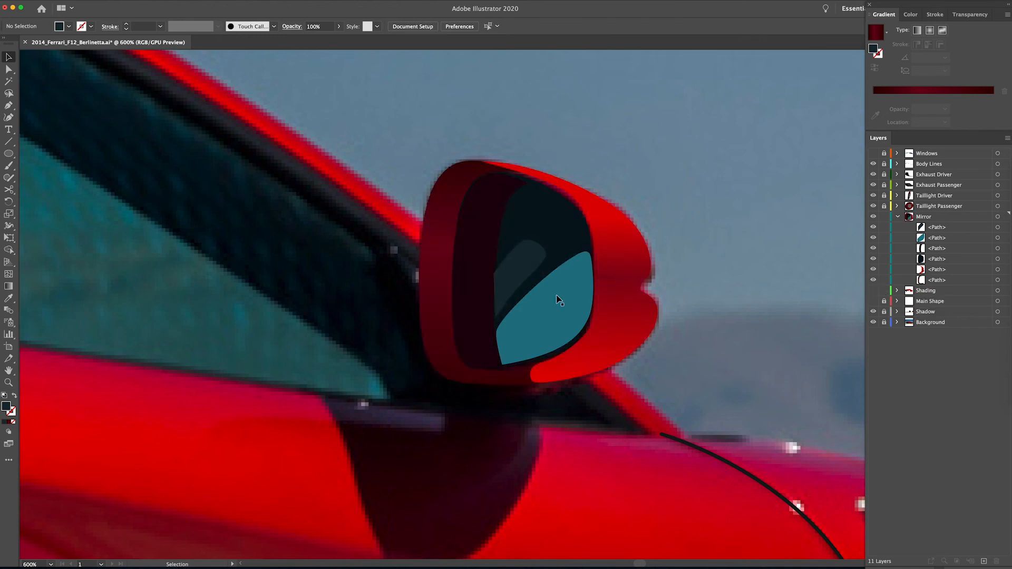
click(560, 229)
click(623, 238)
key(z)
click(490, 230)
click(472, 286)
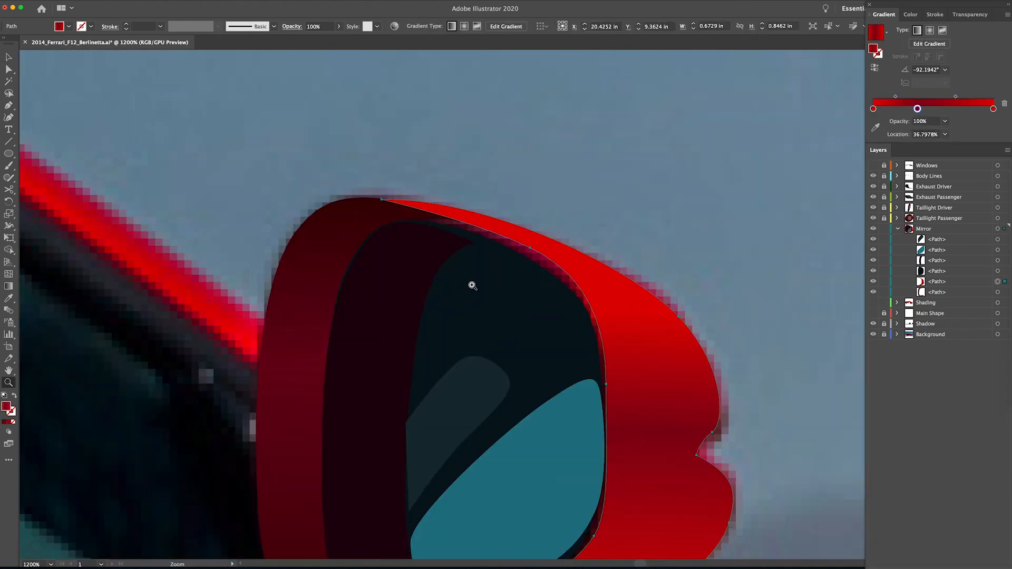
key(a)
click(455, 257)
drag(442, 221, 442, 212)
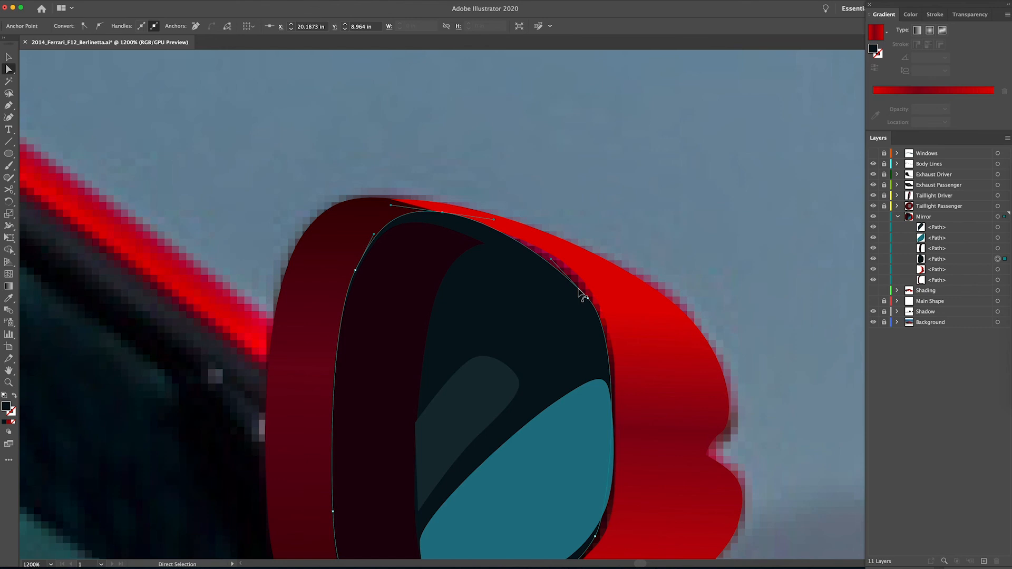
drag(587, 293, 598, 288)
Step: Stack the glass shape at the bottom of the Mirror layer and pull its lower anchor points outward beneath the housing
drag(934, 262, 936, 284)
scroll(642, 336, down, 5)
drag(596, 386, 607, 391)
drag(488, 450, 489, 465)
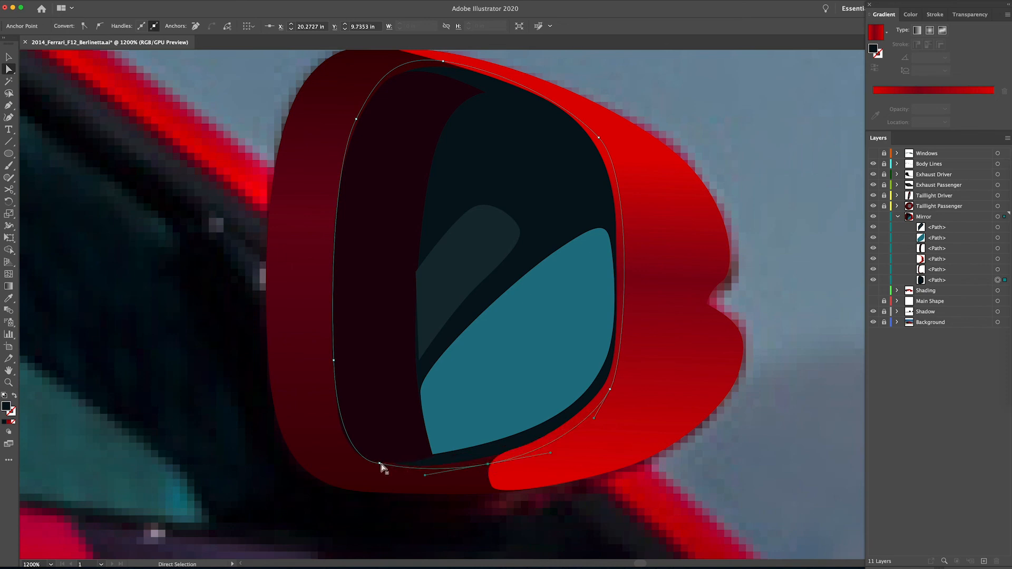
click(657, 380)
Step: Adjust the maroon band's lower anchor points so it reaches down to the mirror's rim
click(404, 416)
drag(434, 456, 398, 464)
click(399, 462)
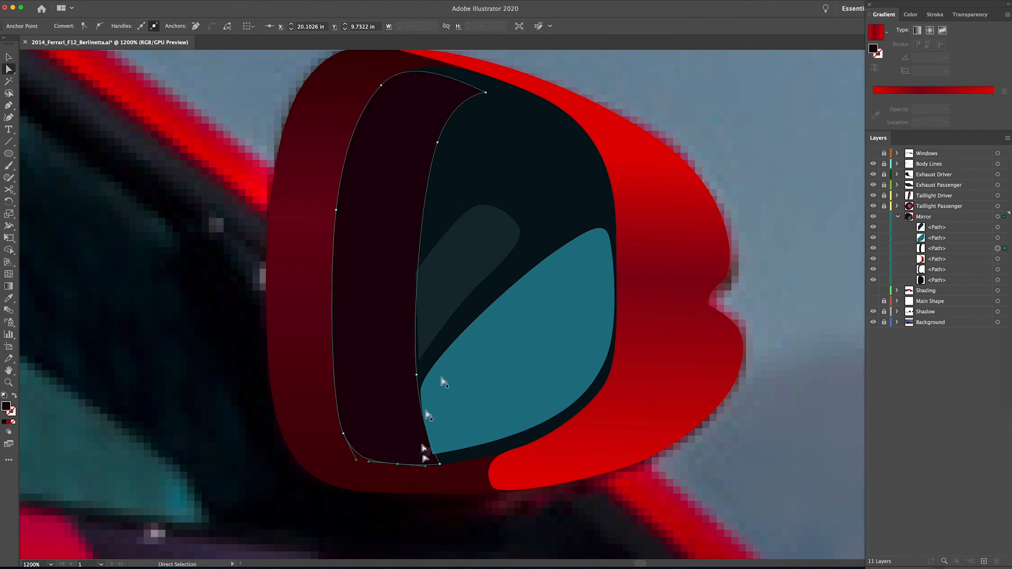
Step: Adjust the maroon band's upper anchor point so its inner edge tucks up against the mirror's rim, and deselect it
scroll(425, 426, up, 2)
click(458, 133)
drag(478, 123, 490, 104)
click(608, 123)
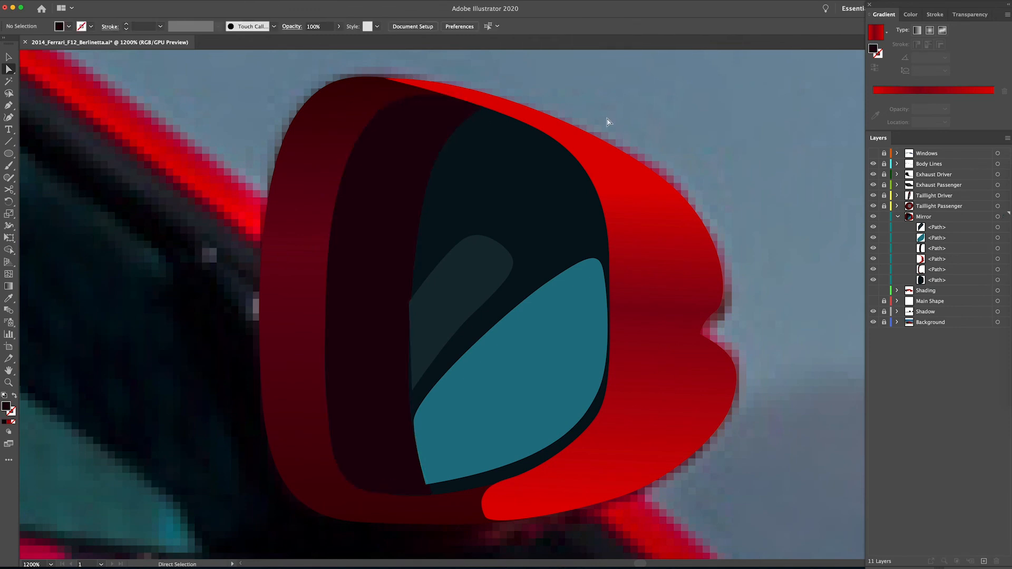
Step: Show the Shading and Windows layers, hide the Background layer, and move the Mirror layer to the top of the layer stack
key(super+0)
click(873, 290)
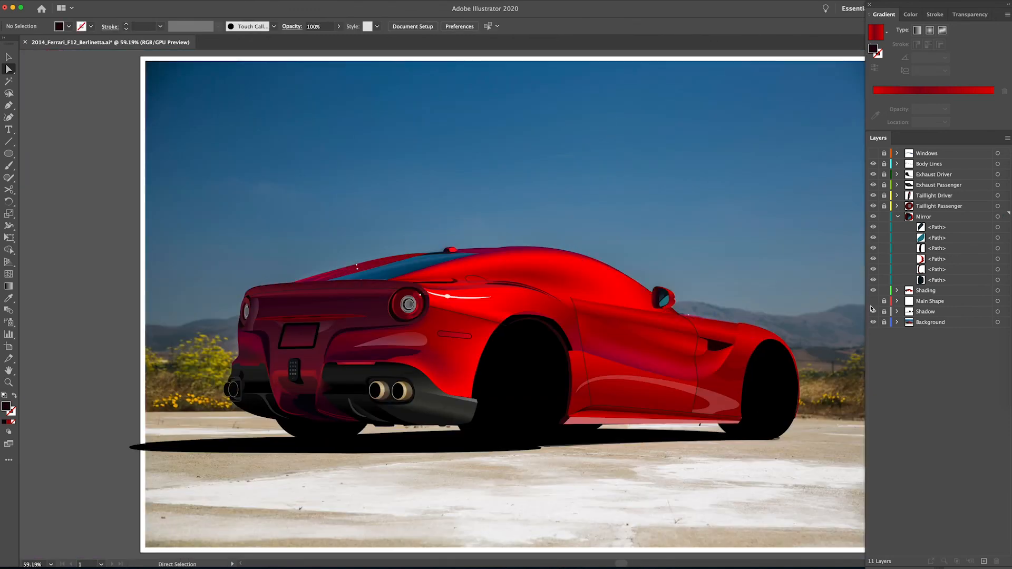
click(874, 322)
click(874, 153)
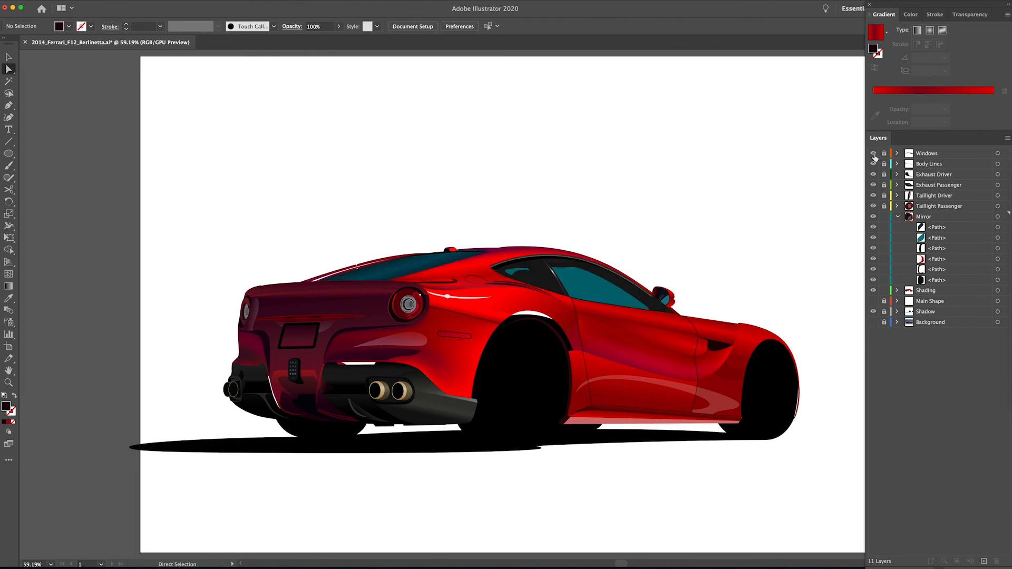
click(898, 217)
drag(923, 217, 919, 150)
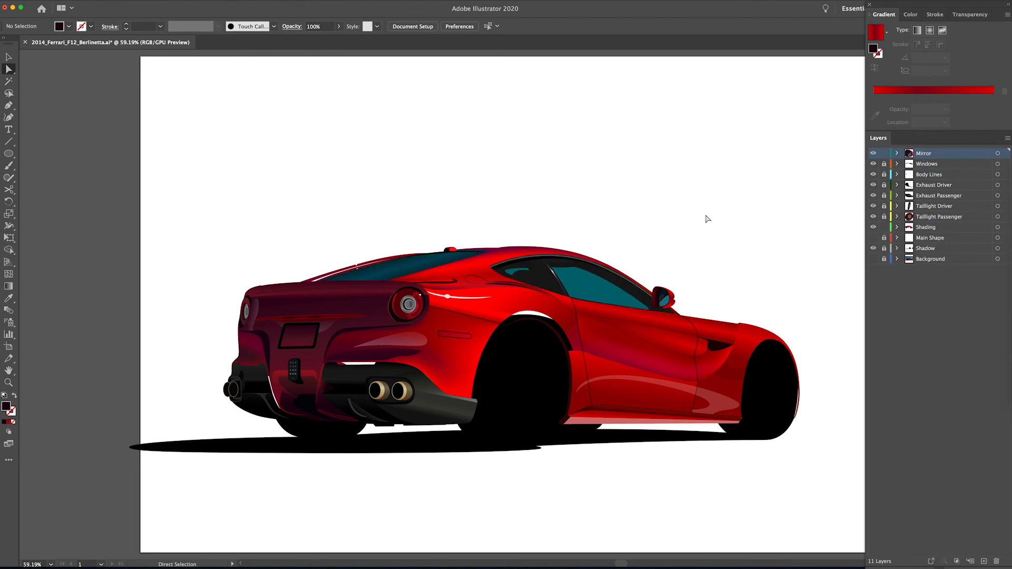
Step: Hide the Shading and Windows layers and show the Background photo to expose the area beneath the side mirror
key(z)
drag(667, 305, 775, 459)
drag(660, 346, 795, 451)
click(873, 227)
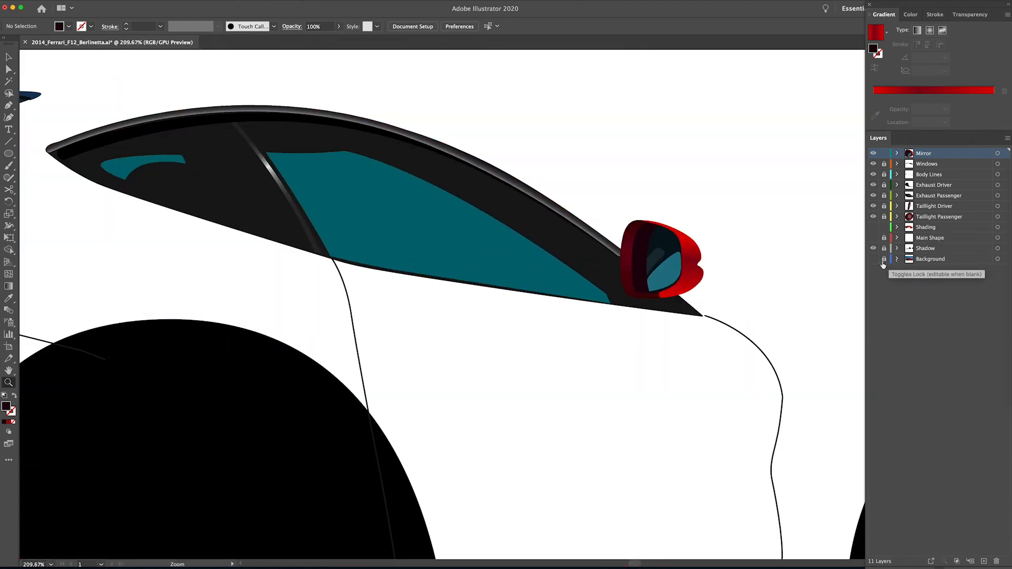
click(873, 258)
click(605, 339)
click(519, 293)
click(874, 164)
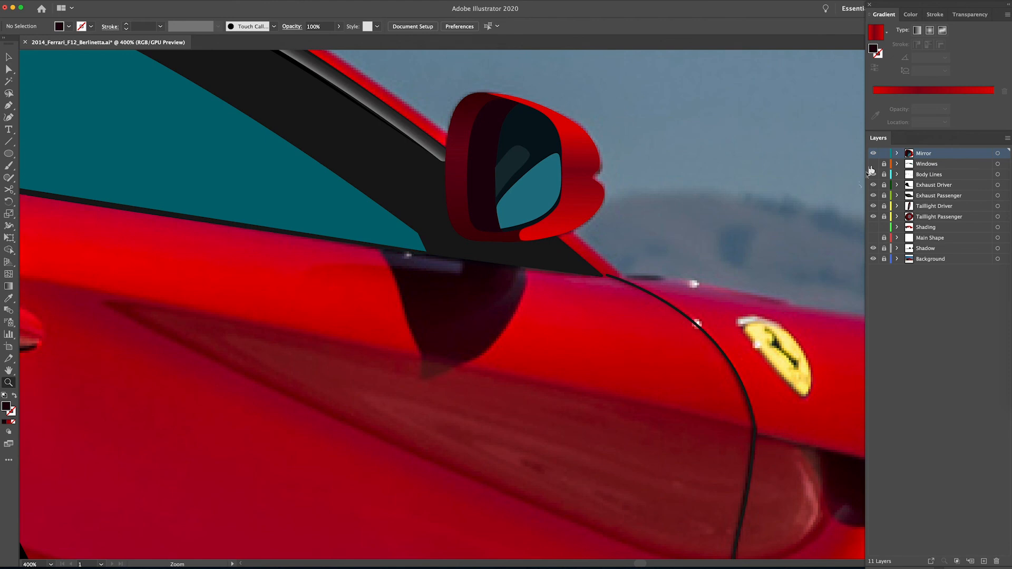
Step: Trace the mirror's shadow on the door as a closed path and fill it with very dark maroon sampled from the photo
key(p)
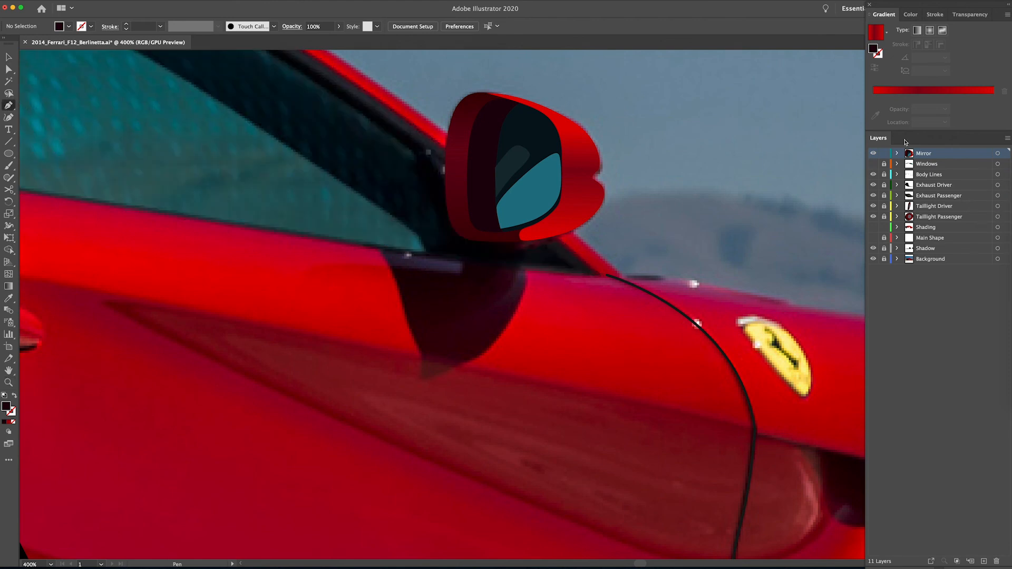
click(374, 246)
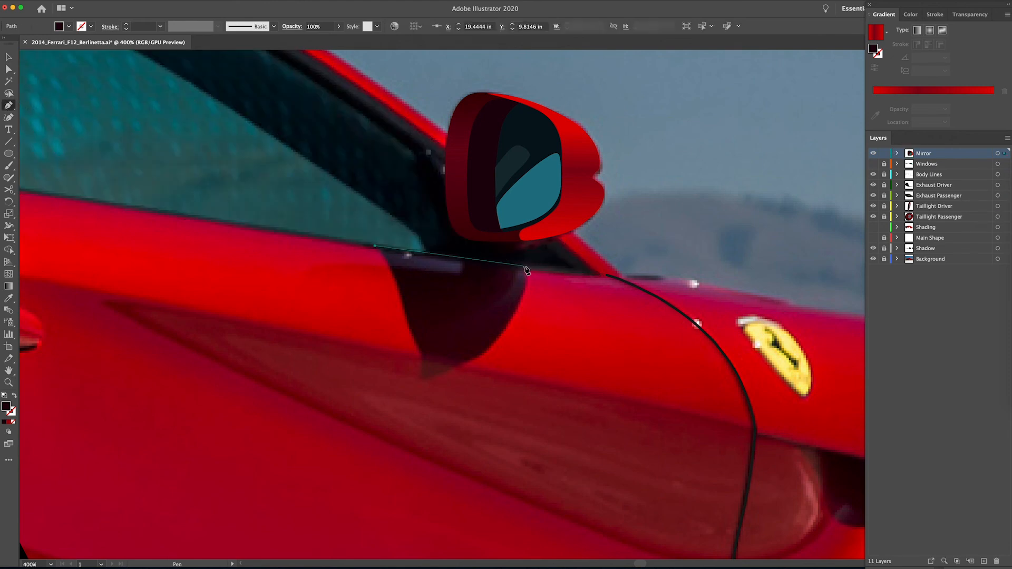
click(526, 266)
drag(507, 326, 421, 355)
click(14, 396)
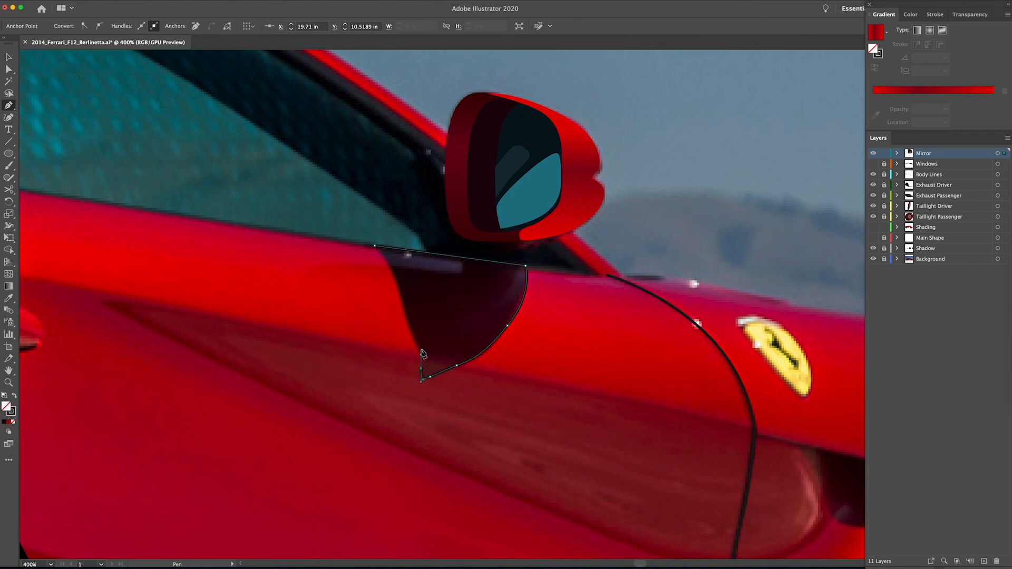
drag(402, 300, 399, 283)
click(375, 246)
key(i)
click(474, 289)
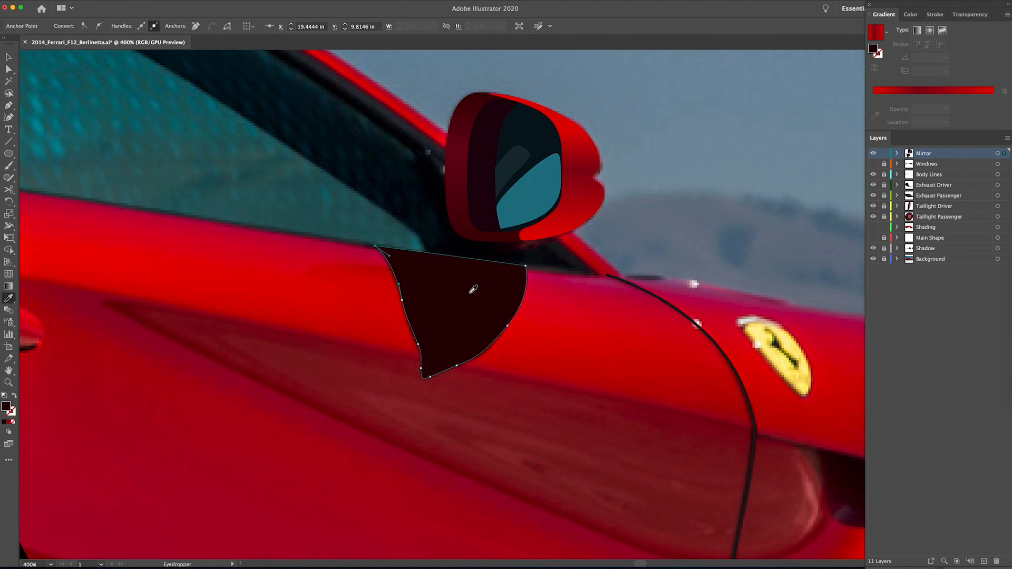
Step: Draw a closed path for the mirror's mount, running from behind the housing down to the top edge of the door shadow
key(p)
click(446, 196)
click(430, 234)
drag(431, 236, 428, 253)
click(427, 253)
click(525, 265)
drag(520, 240, 514, 226)
click(447, 197)
Step: Fill the mount shape with color 070707, stack it at the bottom of the Mirror layer, and deselect it
double_click(10, 409)
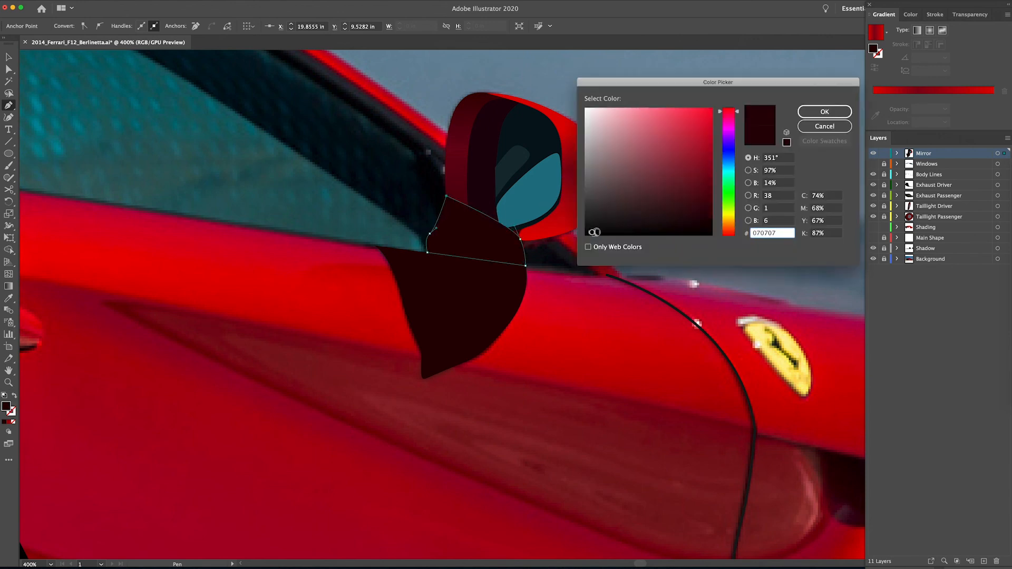
click(828, 111)
click(898, 153)
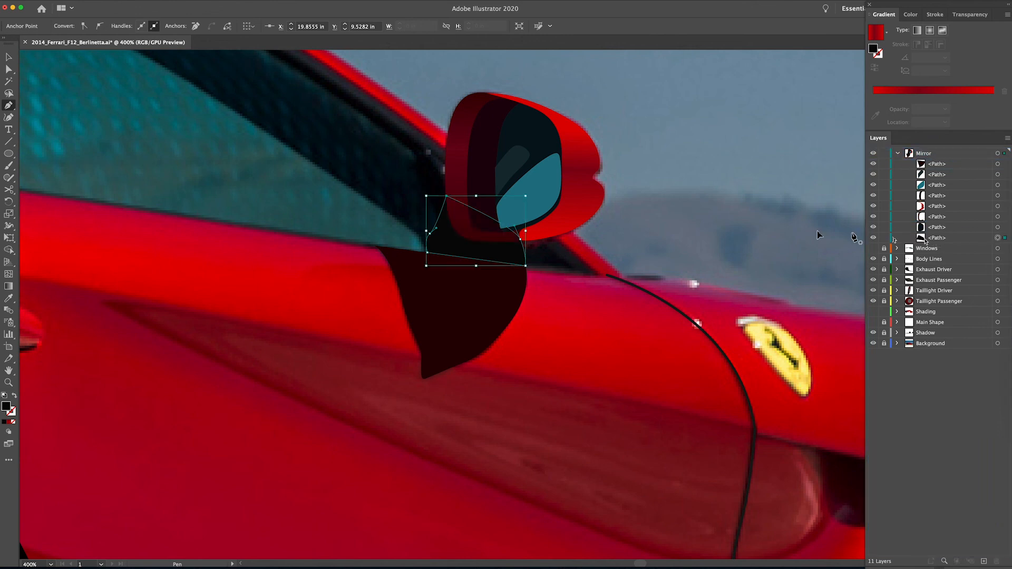
key(ctrl+shift+a)
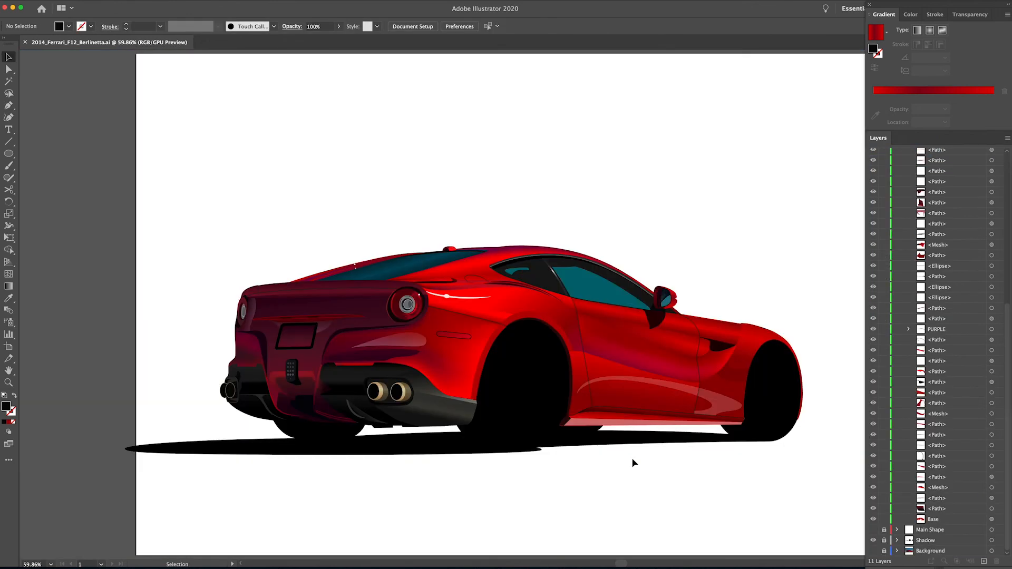